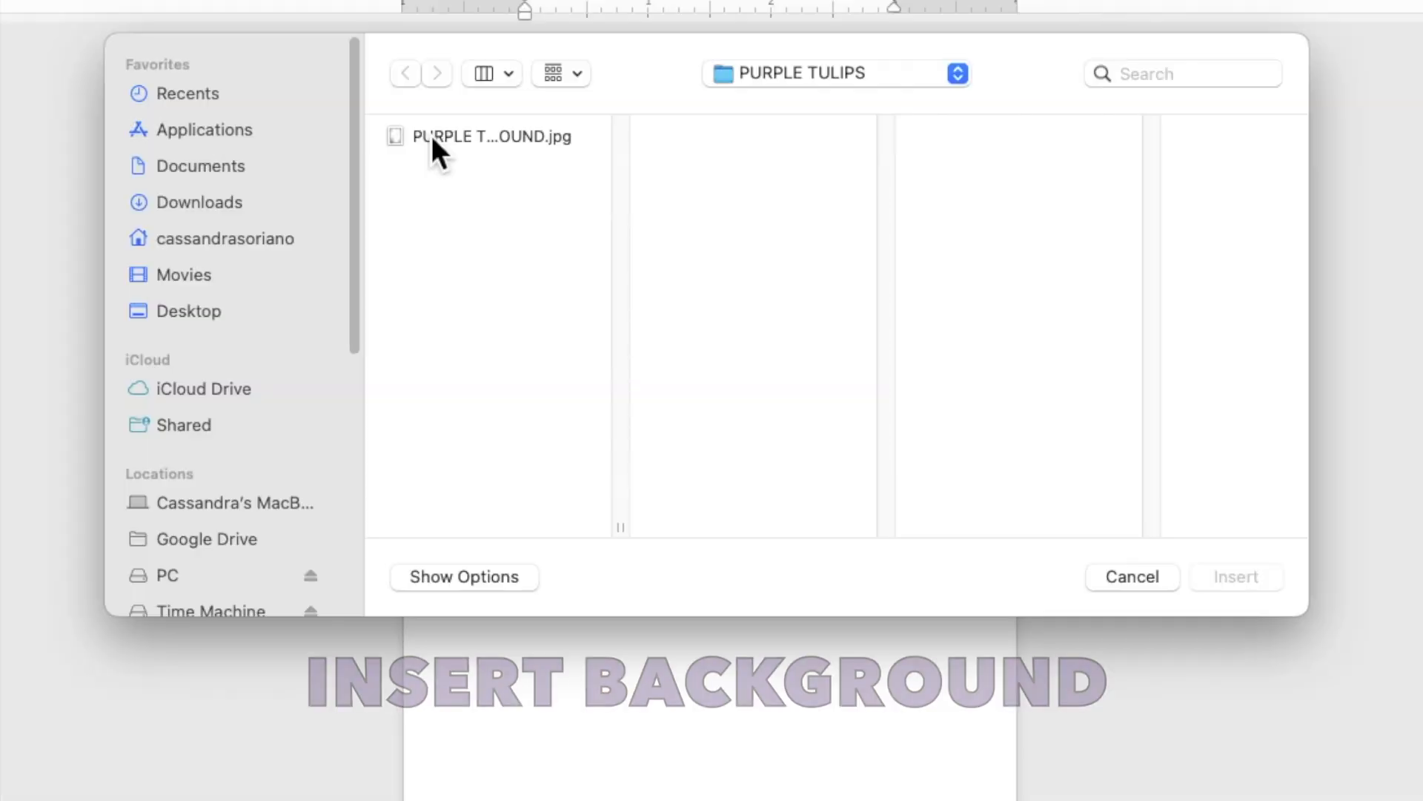
# - Insert PURPLE TULIPS BACKGROUND.jpg onto the invitation page
pyautogui.click(501, 199)
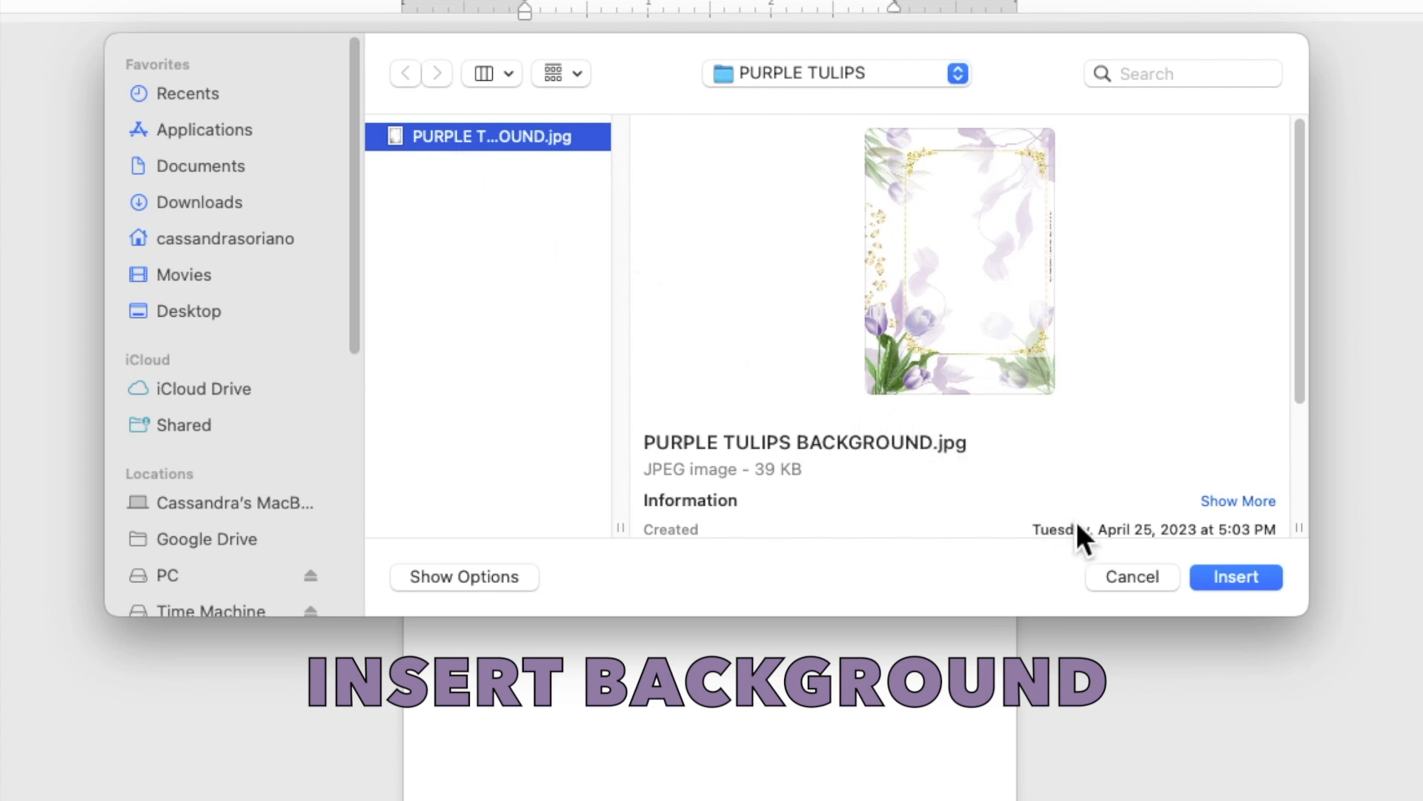
pyautogui.click(1231, 585)
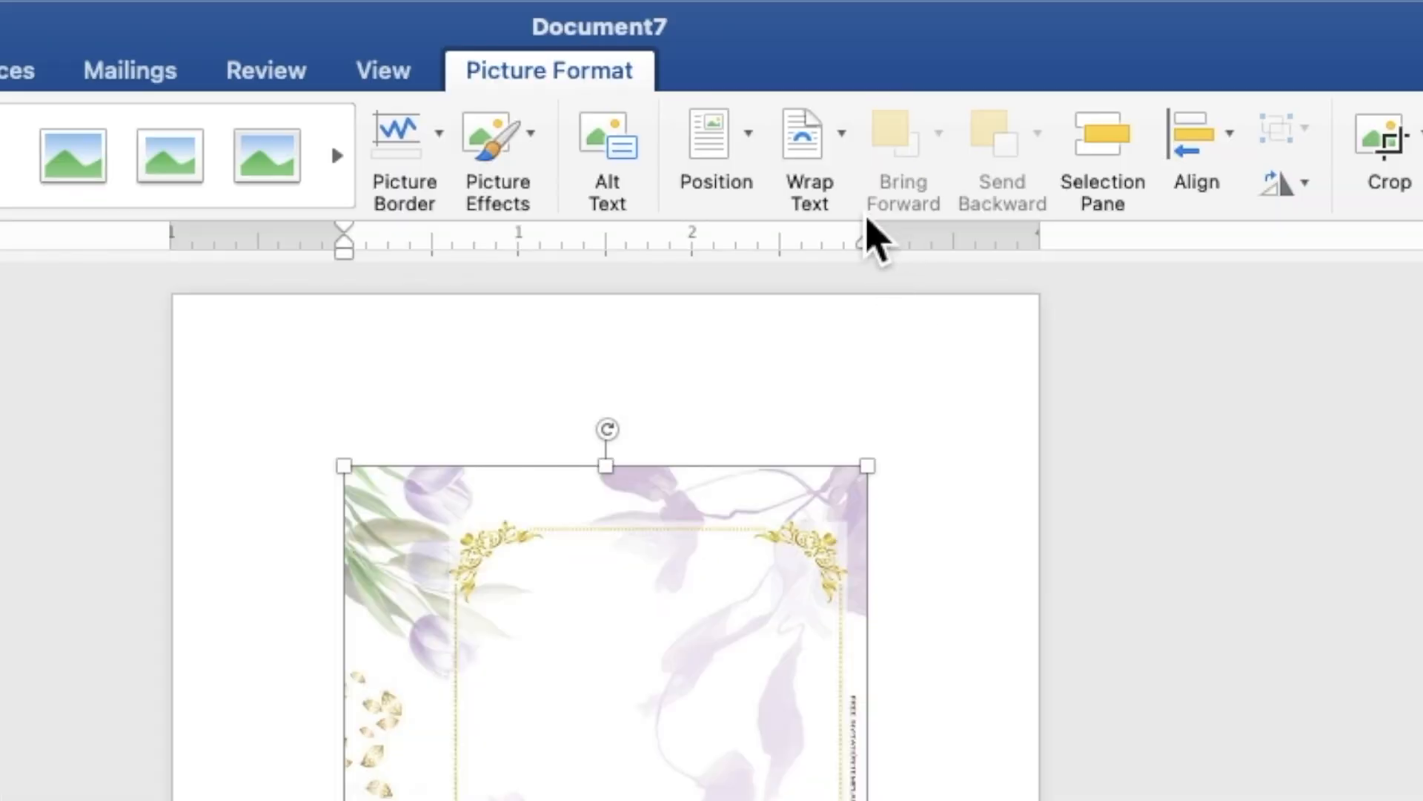
# - Wrap the tulip picture Behind Text and stretch it from the top-left corner to 7.2" by 5.15"
pyautogui.click(843, 54)
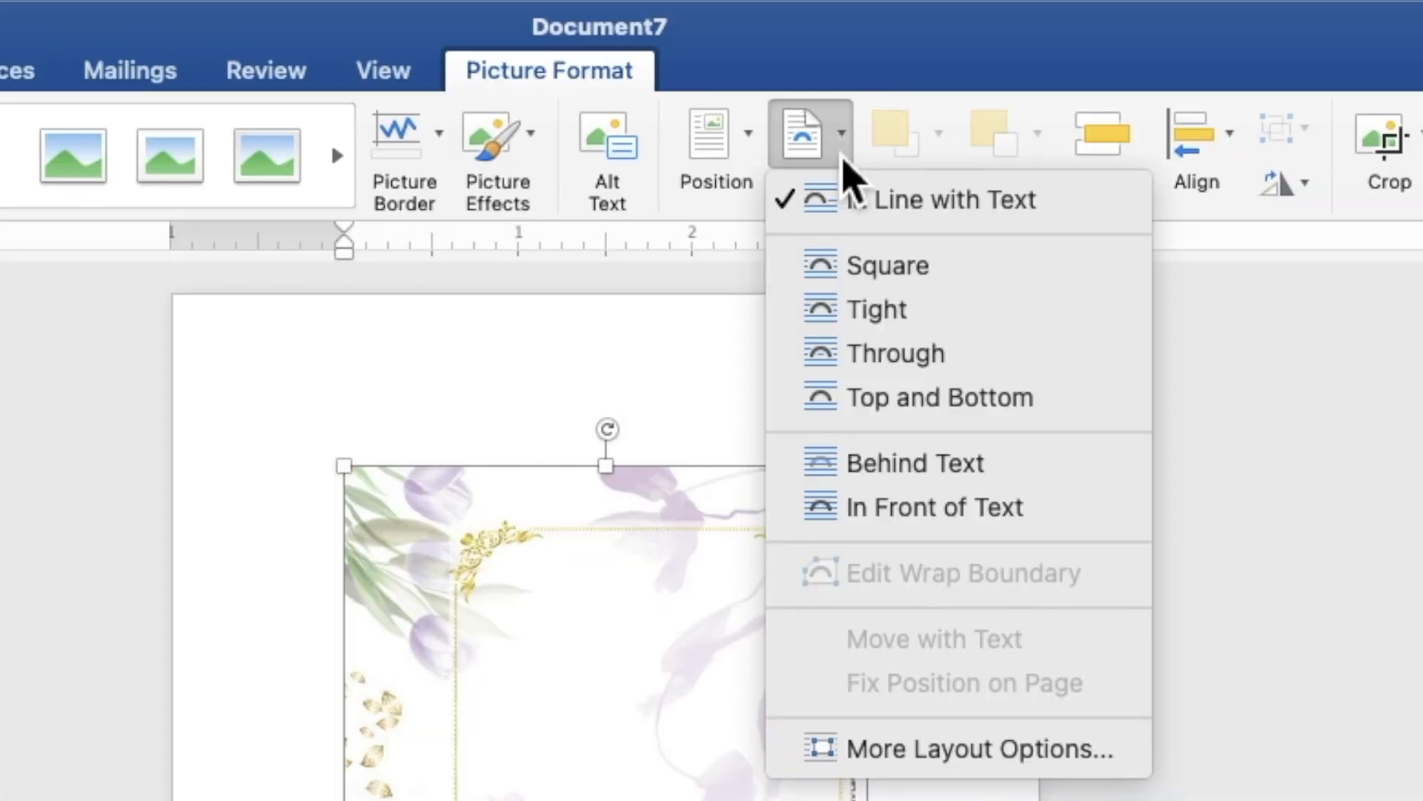
pyautogui.click(901, 465)
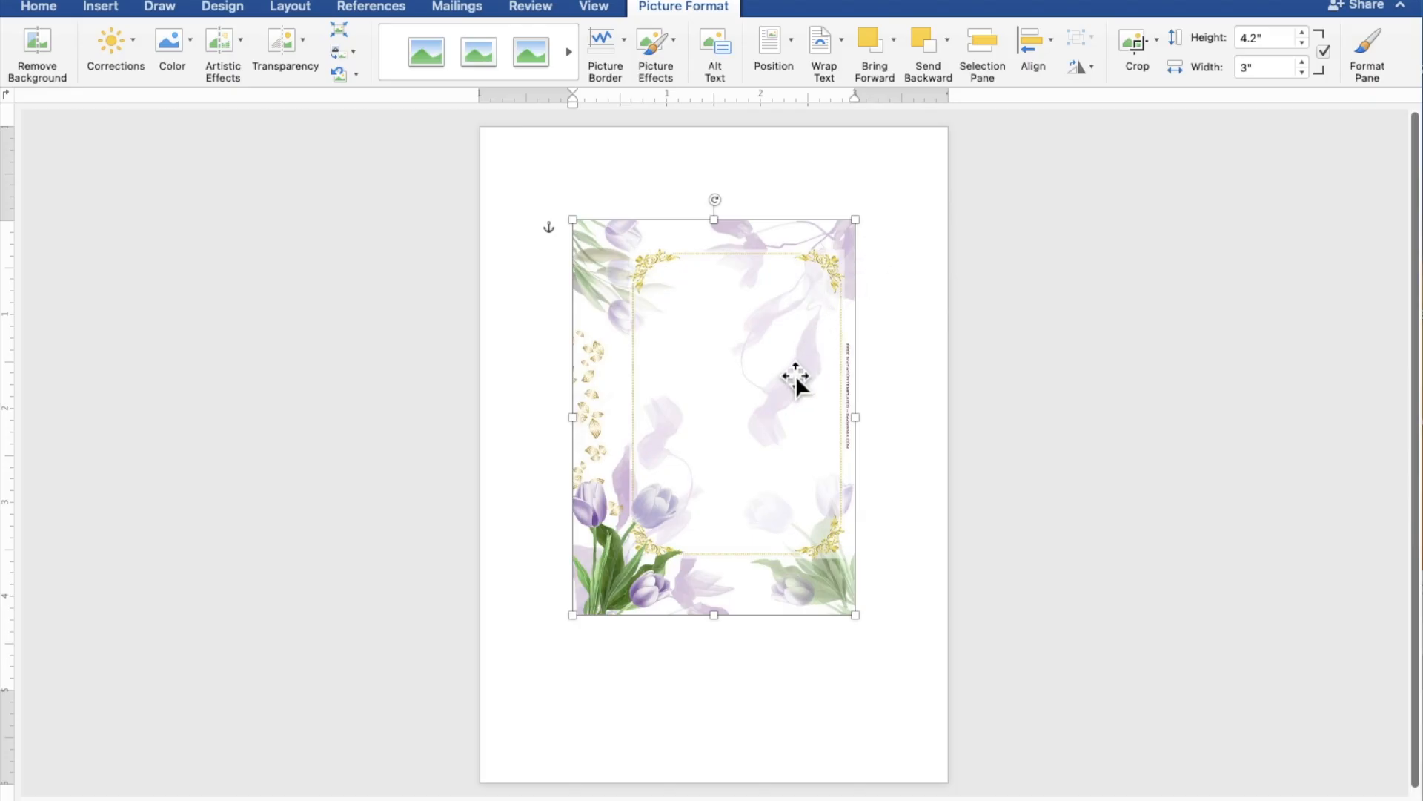
pyautogui.moveTo(789, 381); pyautogui.dragTo(698, 289)
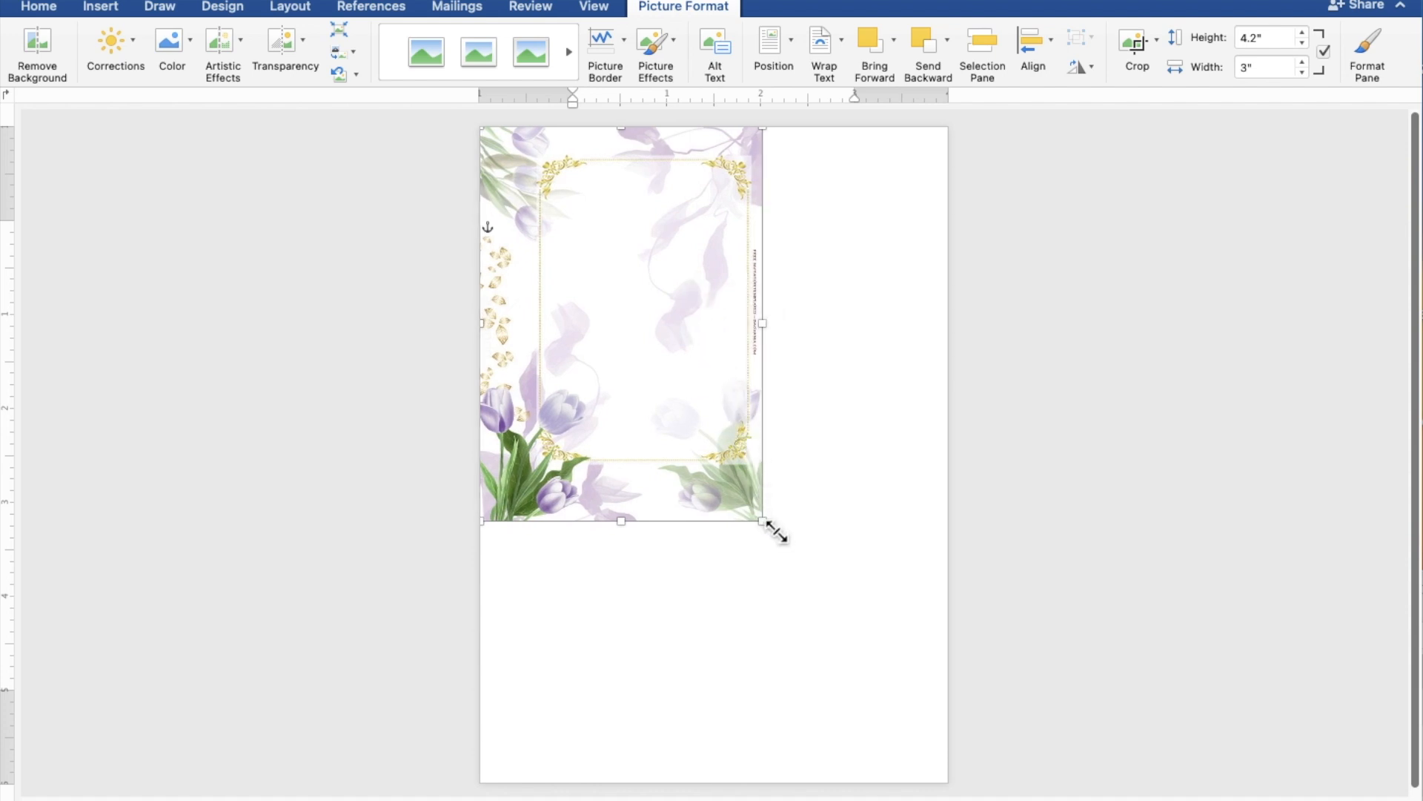
pyautogui.moveTo(784, 546); pyautogui.dragTo(967, 763)
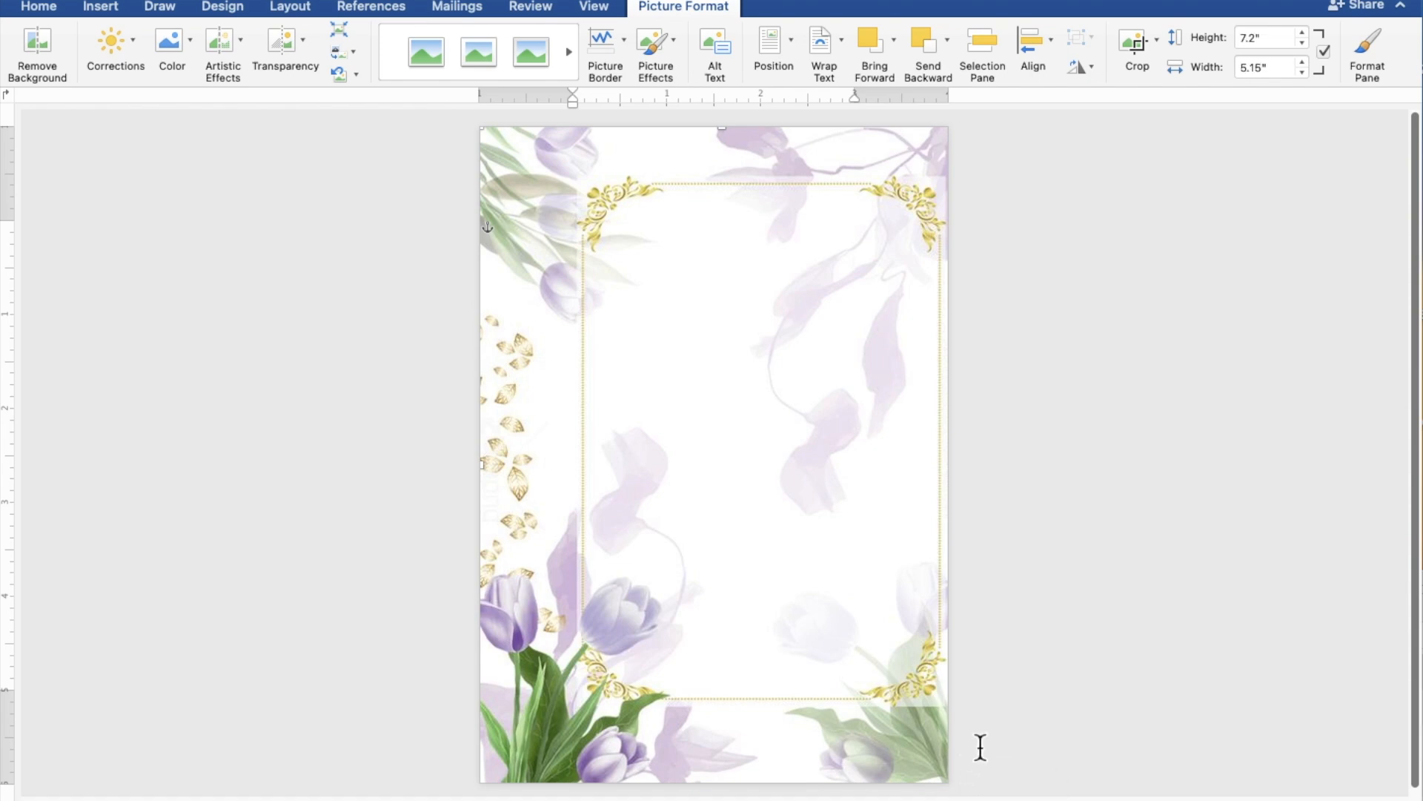
pyautogui.click(1098, 677)
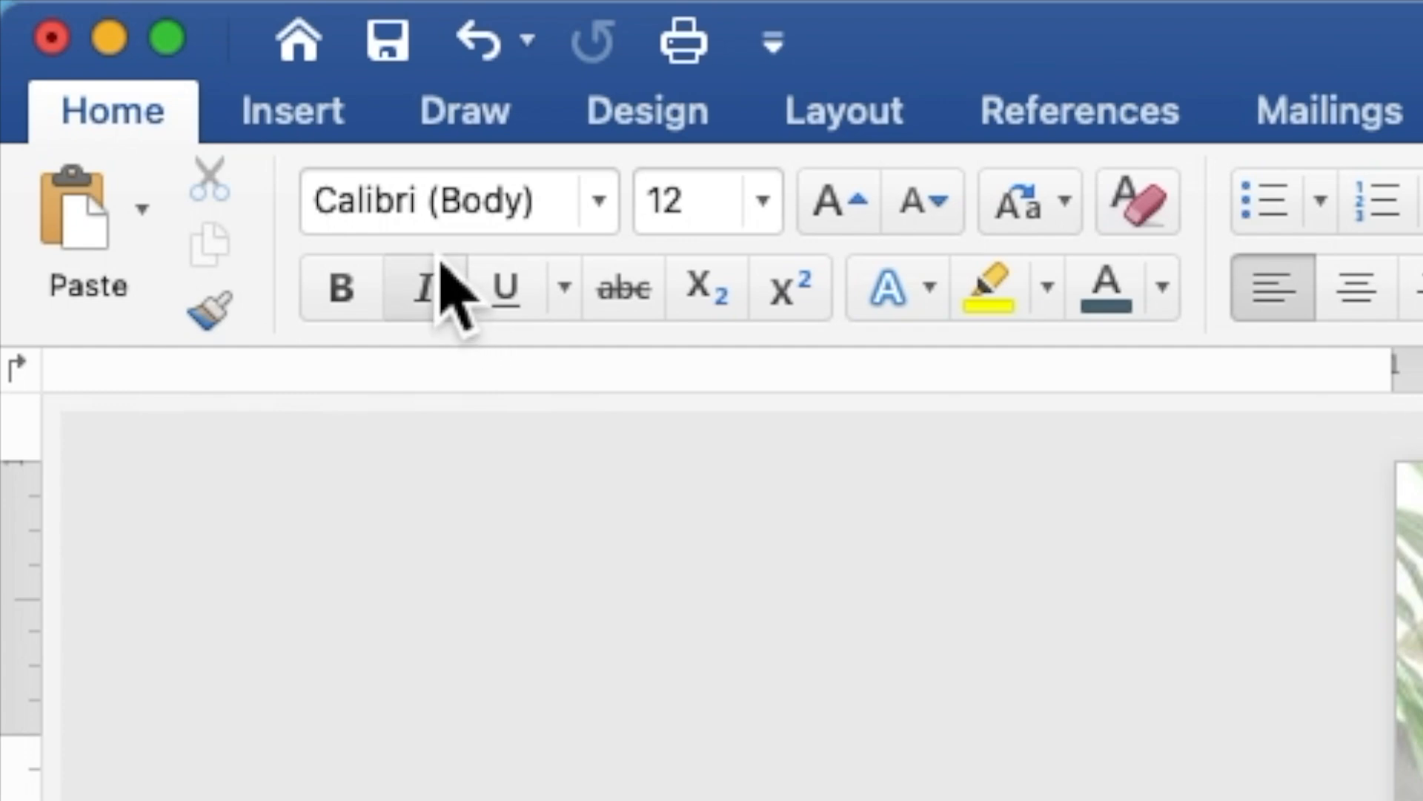
# - Draw a 4.63" by 3.93" rectangle inside the gold floral frame
pyautogui.click(293, 119)
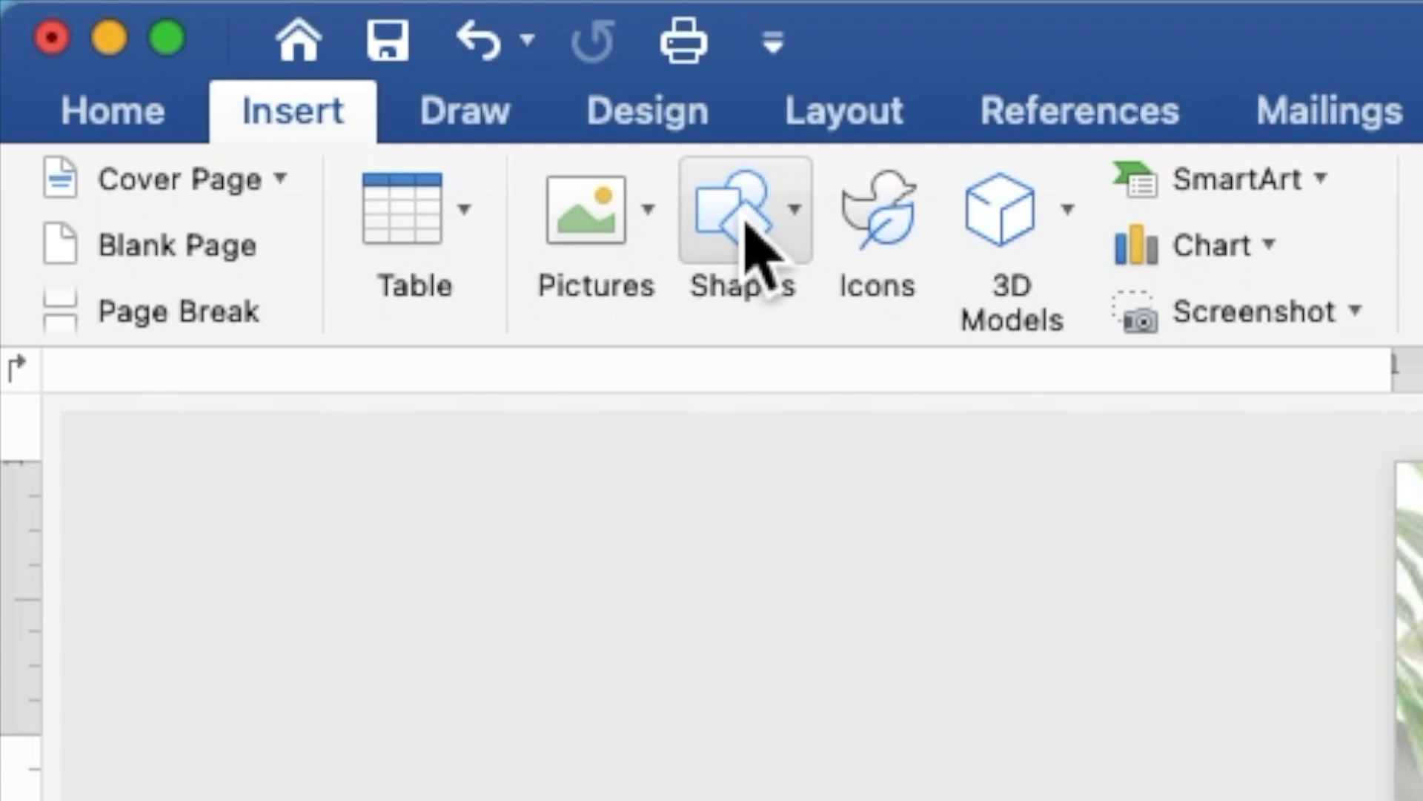
pyautogui.click(753, 244)
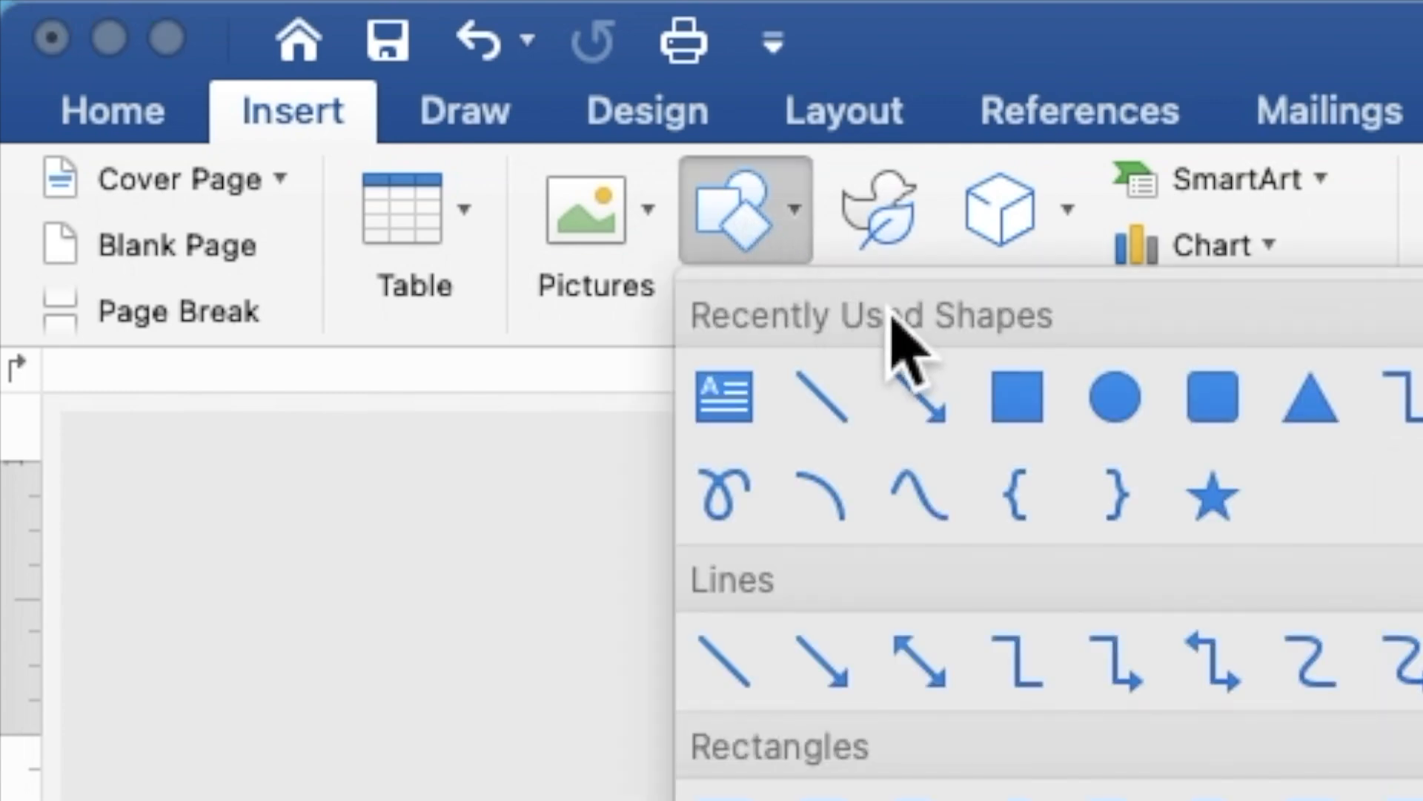
pyautogui.click(1030, 419)
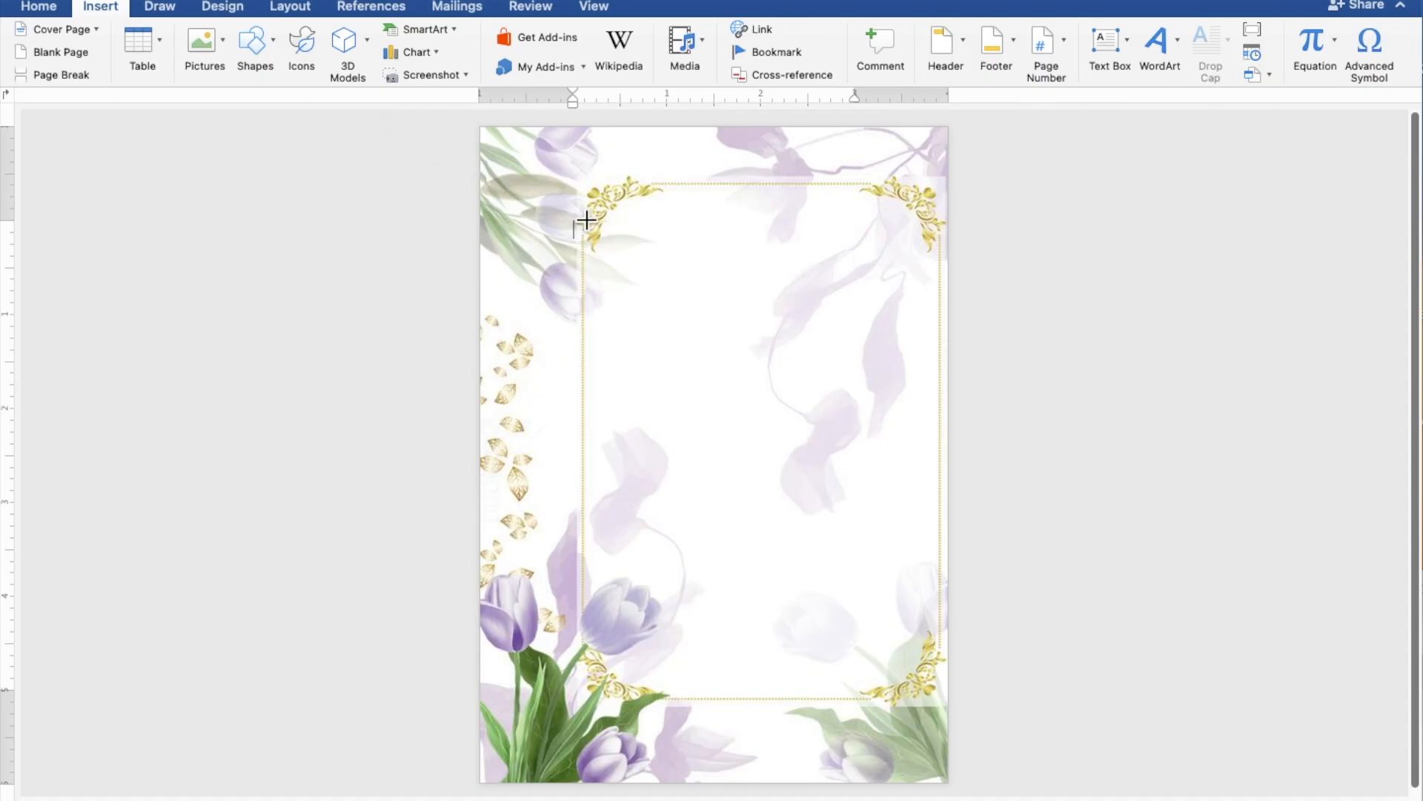
pyautogui.moveTo(575, 209); pyautogui.dragTo(956, 654)
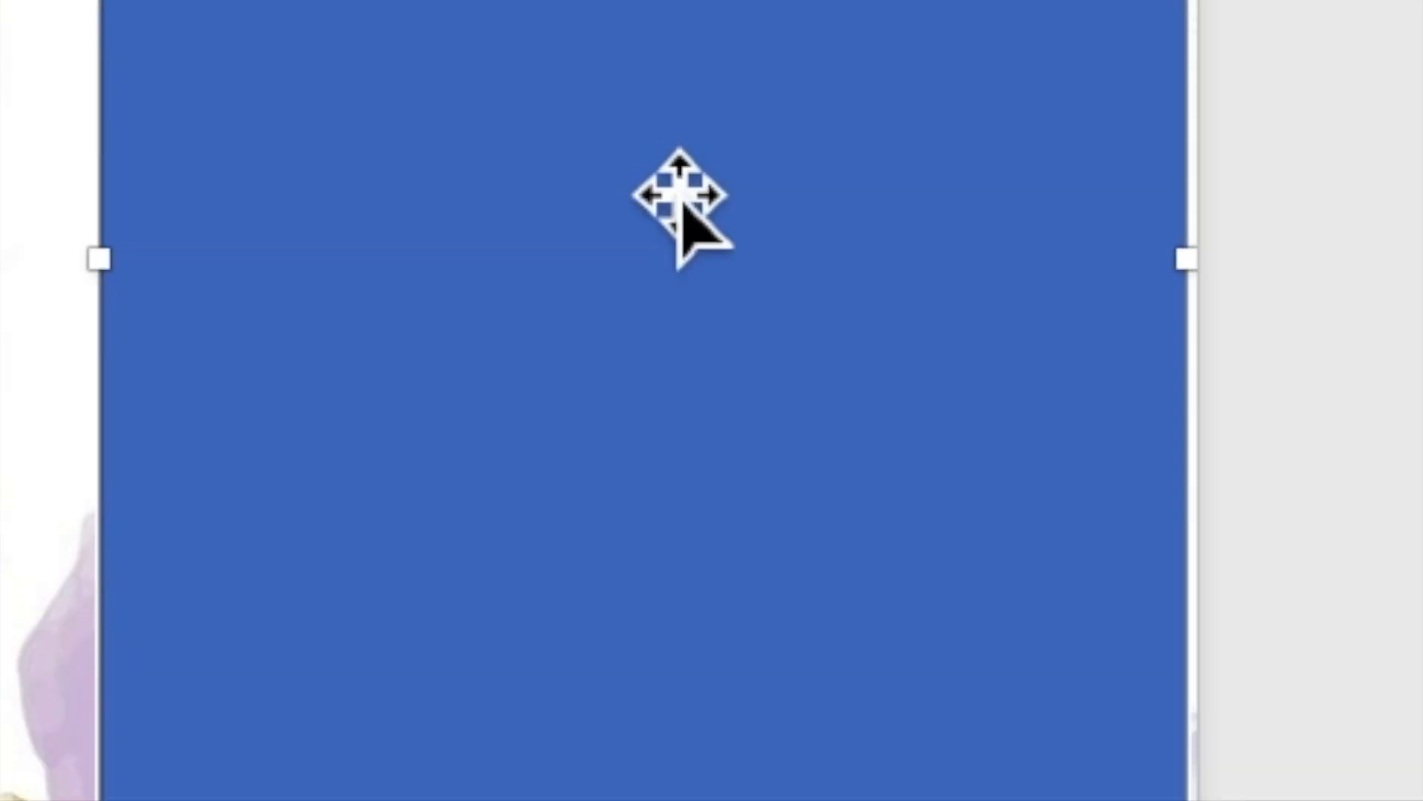
# - Enable text in the rectangle and place the caret inside it
pyautogui.rightClick(656, 169)
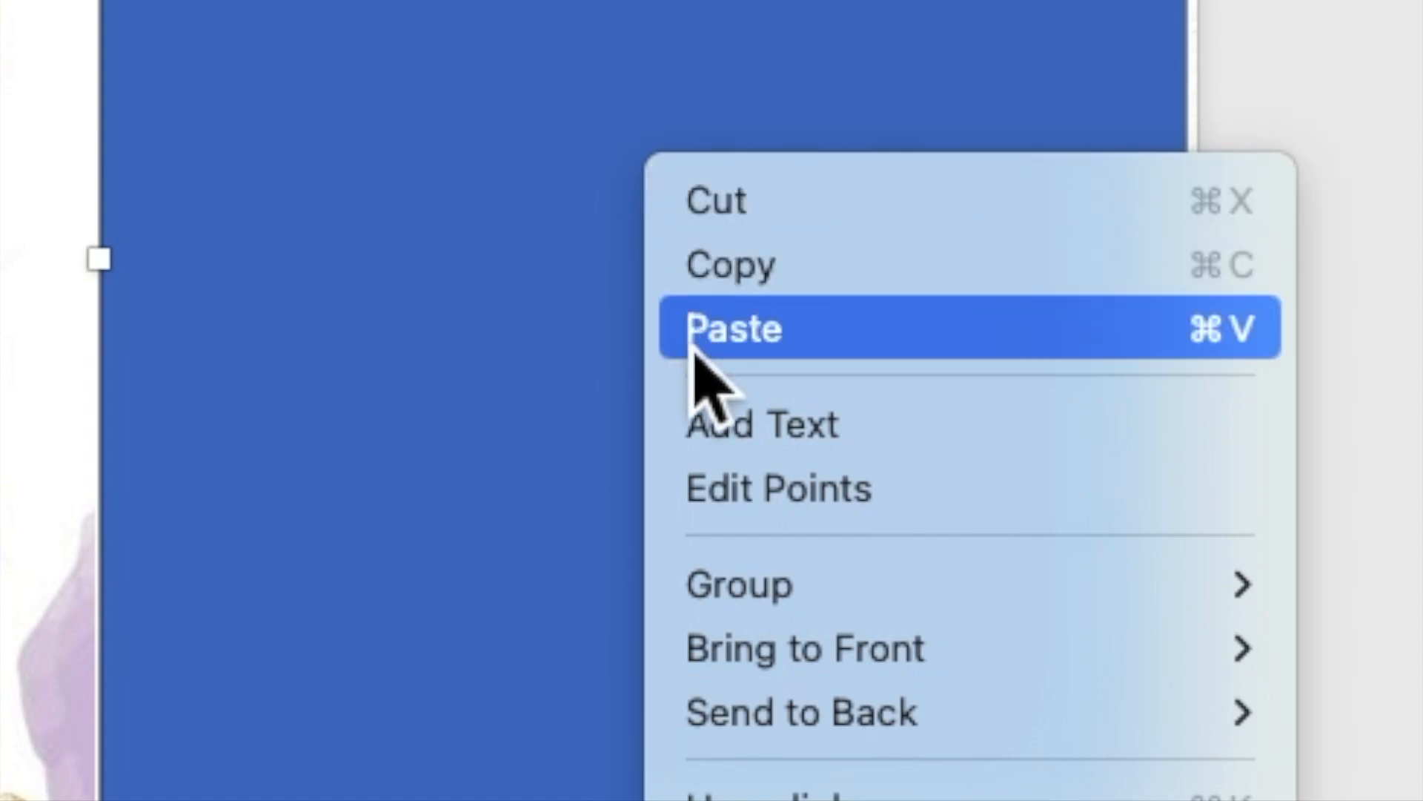
pyautogui.click(709, 420)
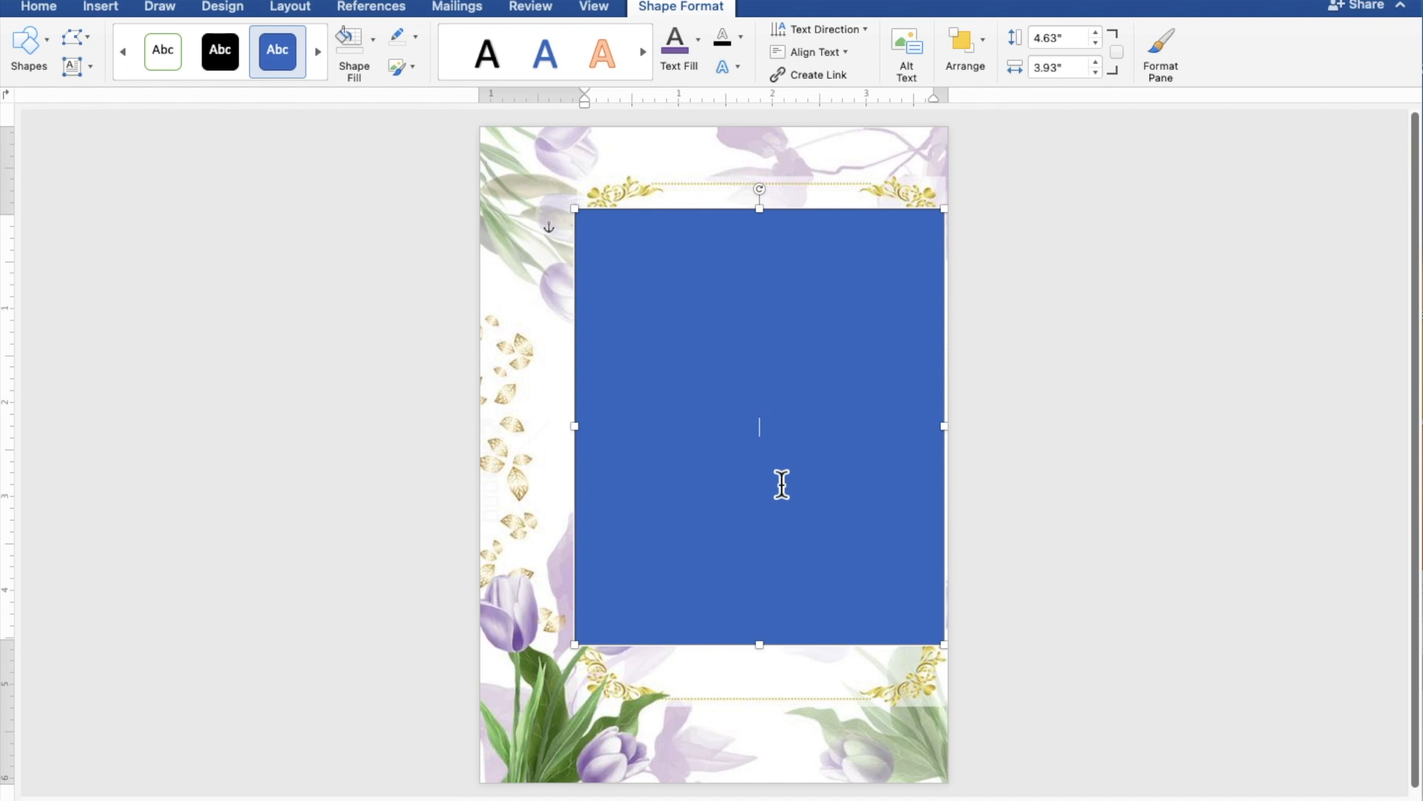
pyautogui.scroll(5, 775, 485)
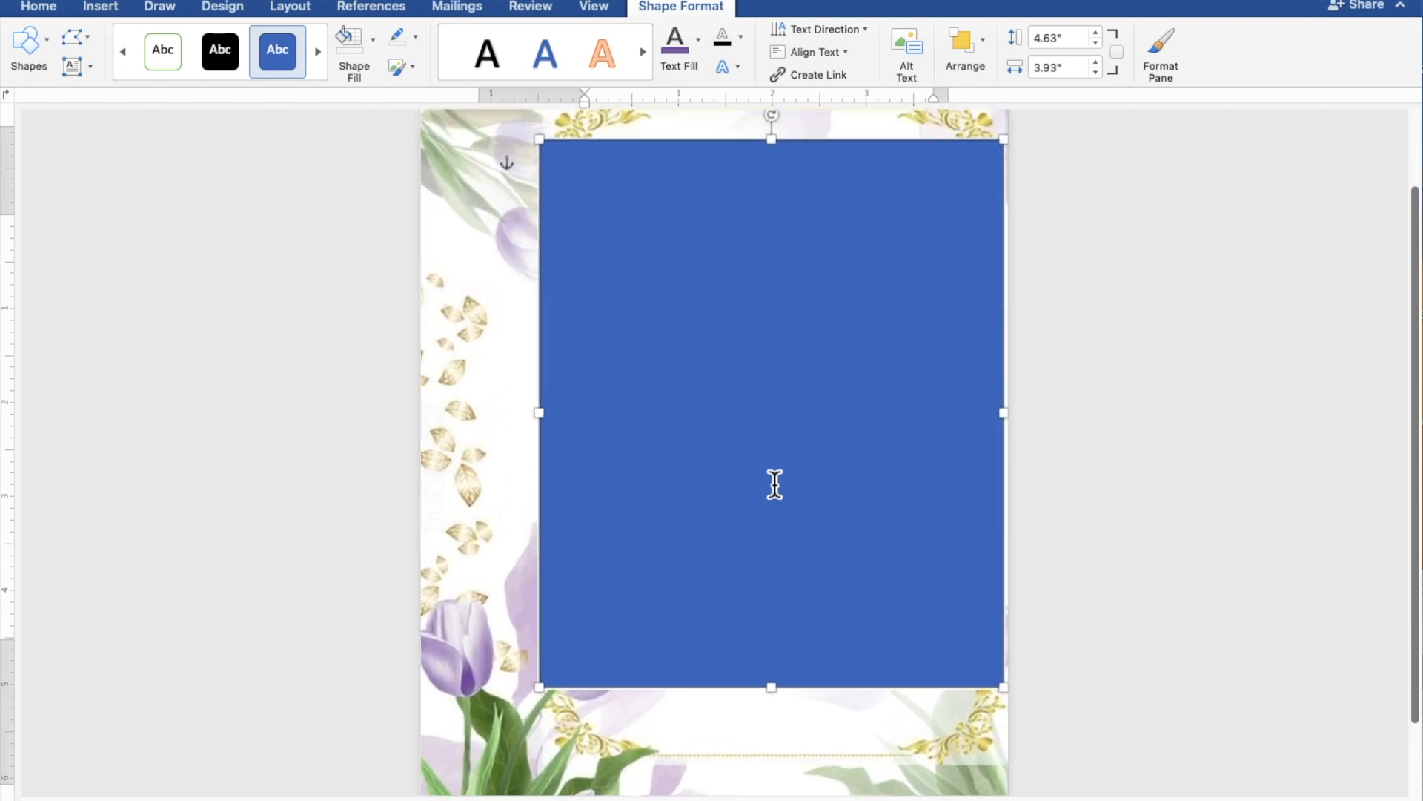
pyautogui.scroll(3, 775, 484)
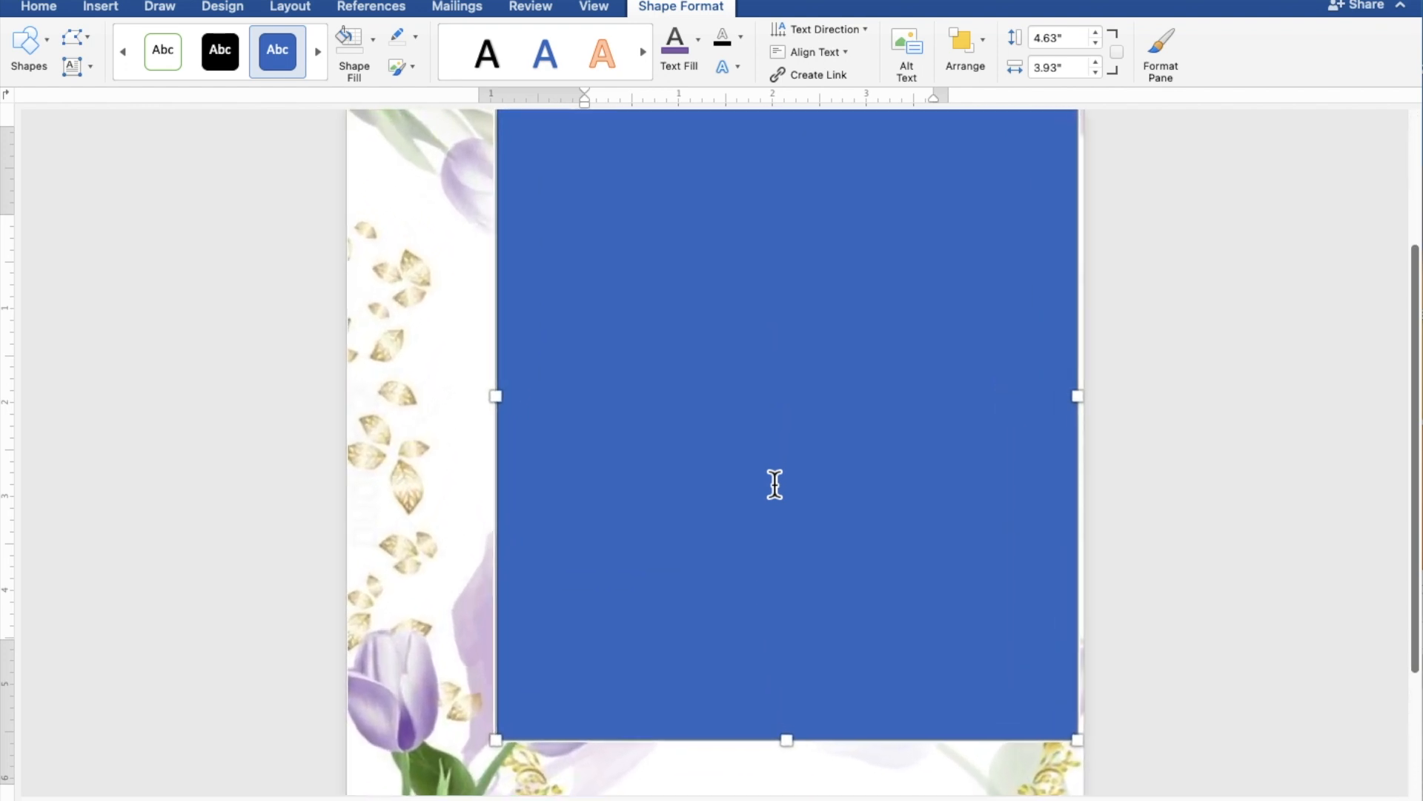
pyautogui.scroll(3, 775, 485)
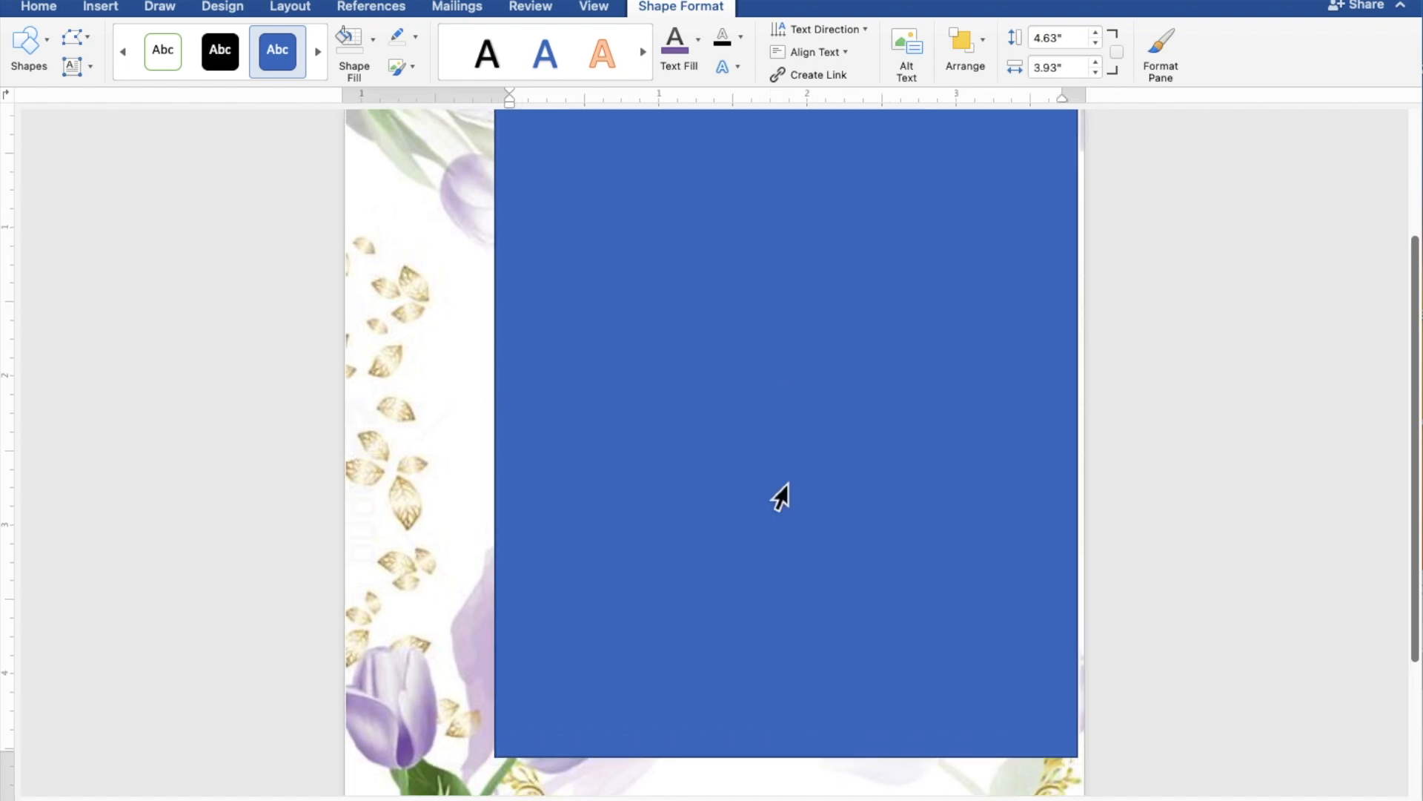
pyautogui.click(780, 496)
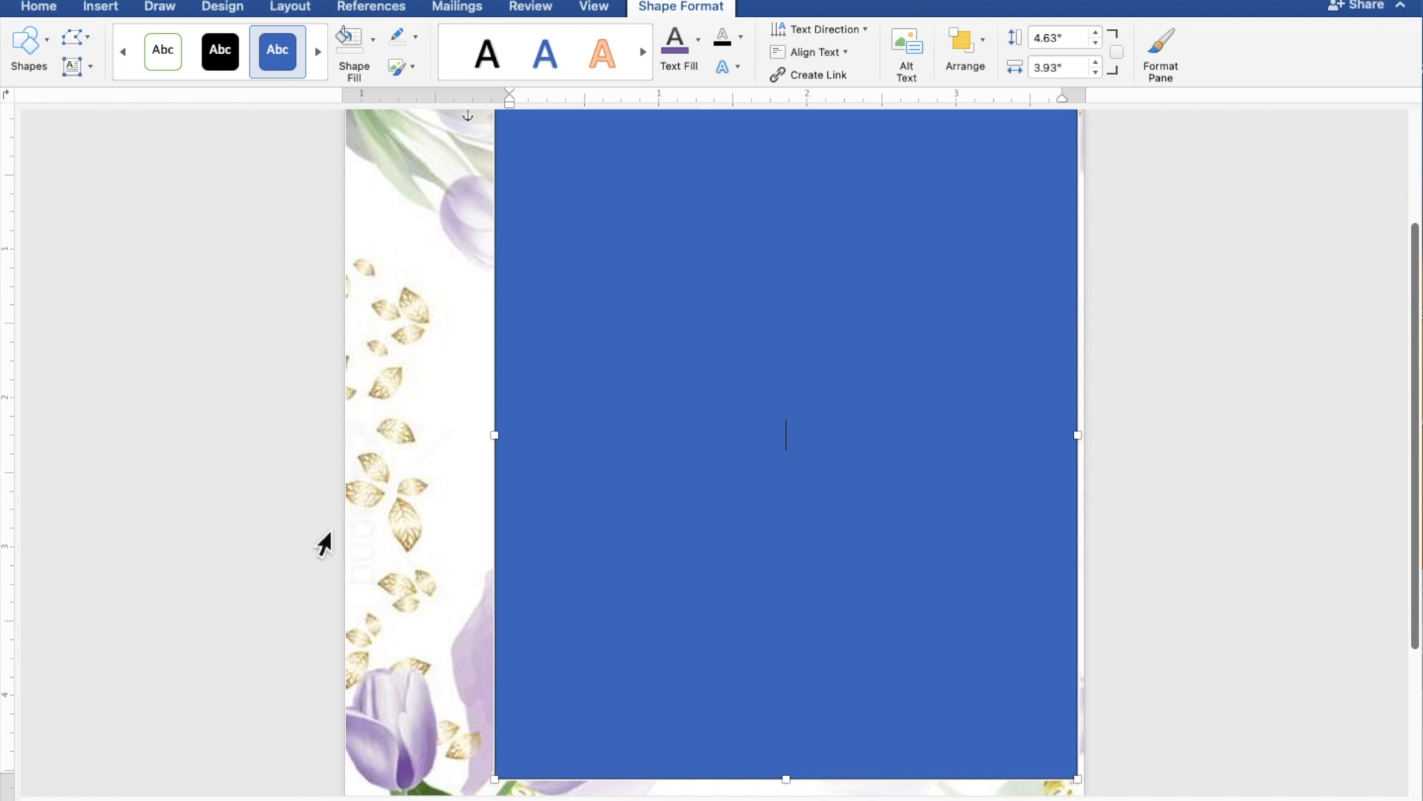
# - Type TOGETHER WITH THEIR FAMILIES and the couple's names joined by AND, each on its own line
pyautogui.write('TOGETHER')
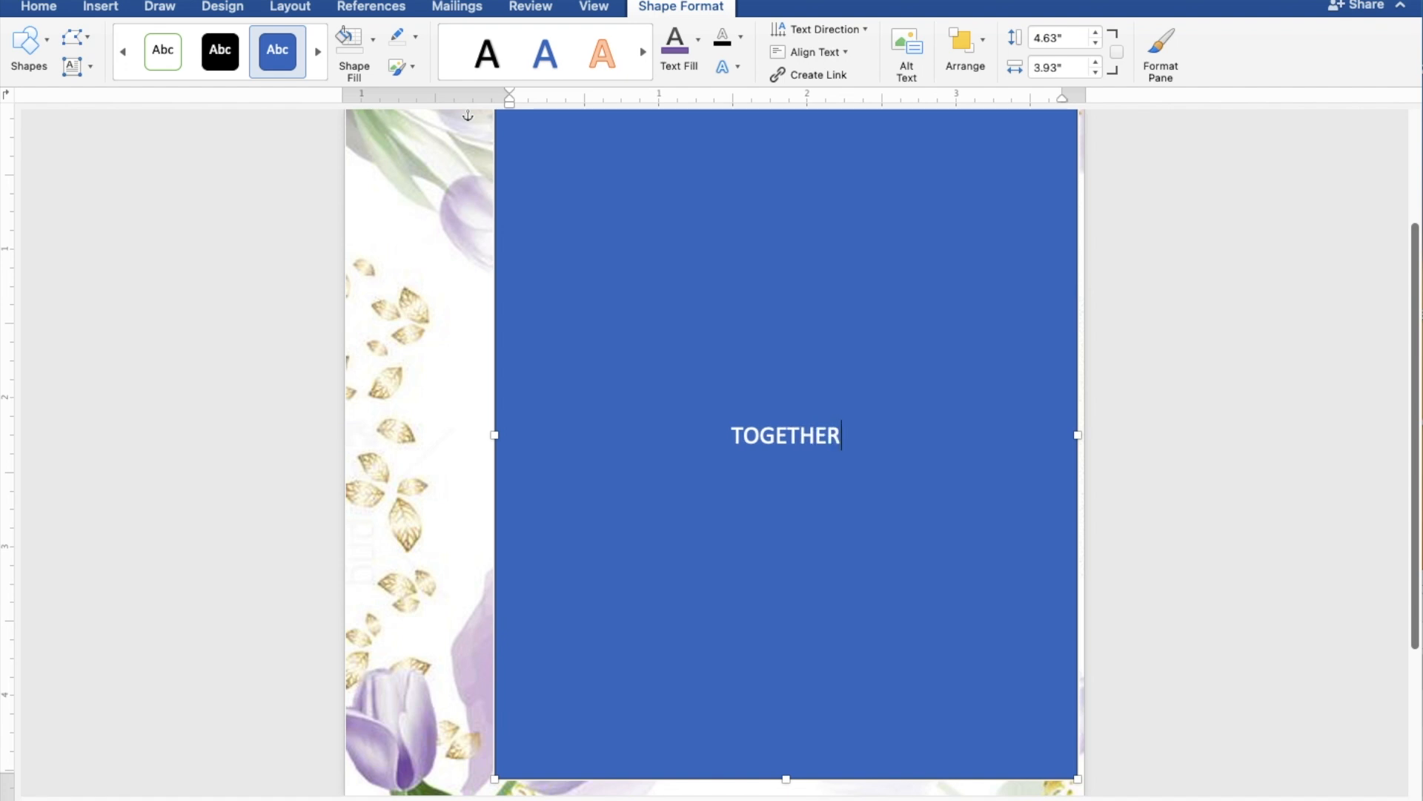
pyautogui.write(' WITH')
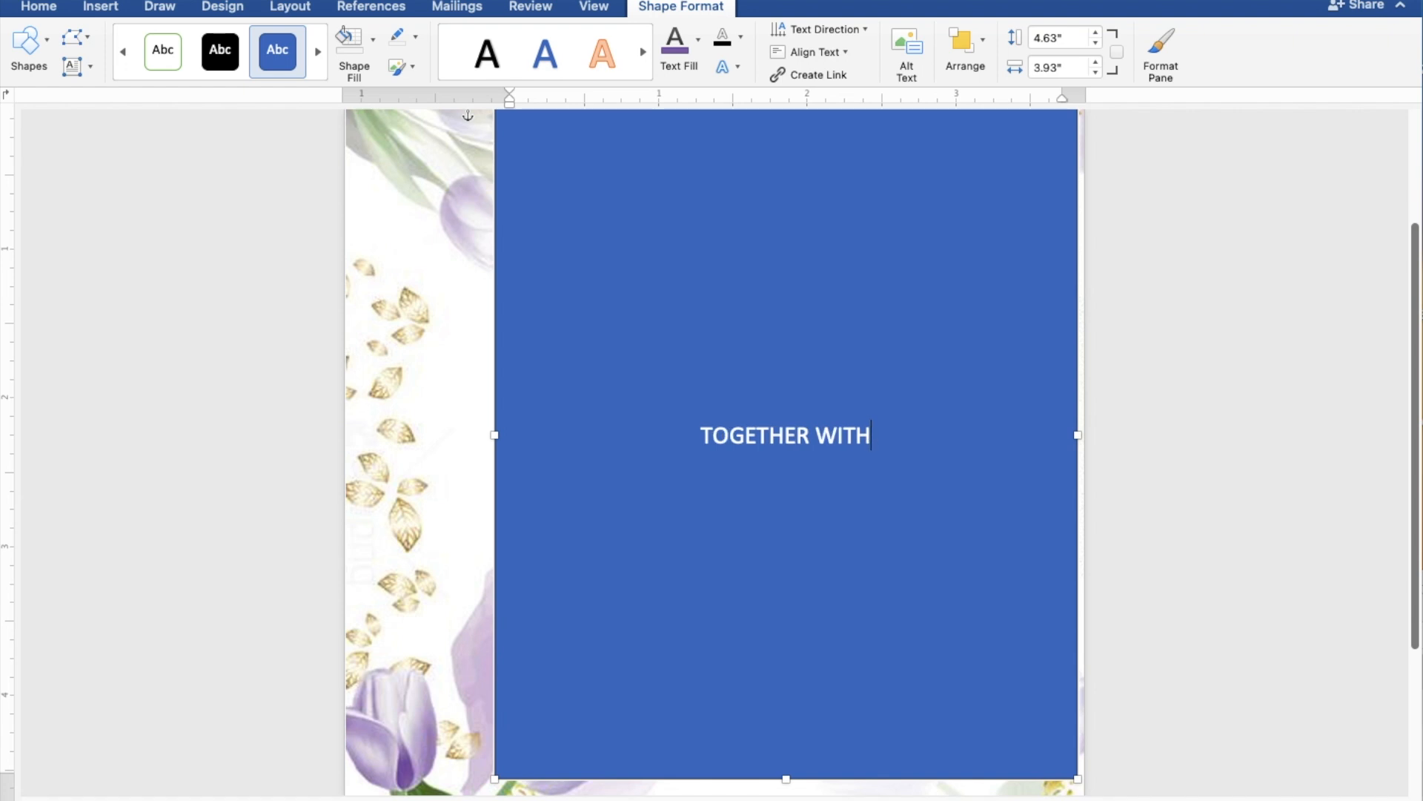
pyautogui.write(' THE')
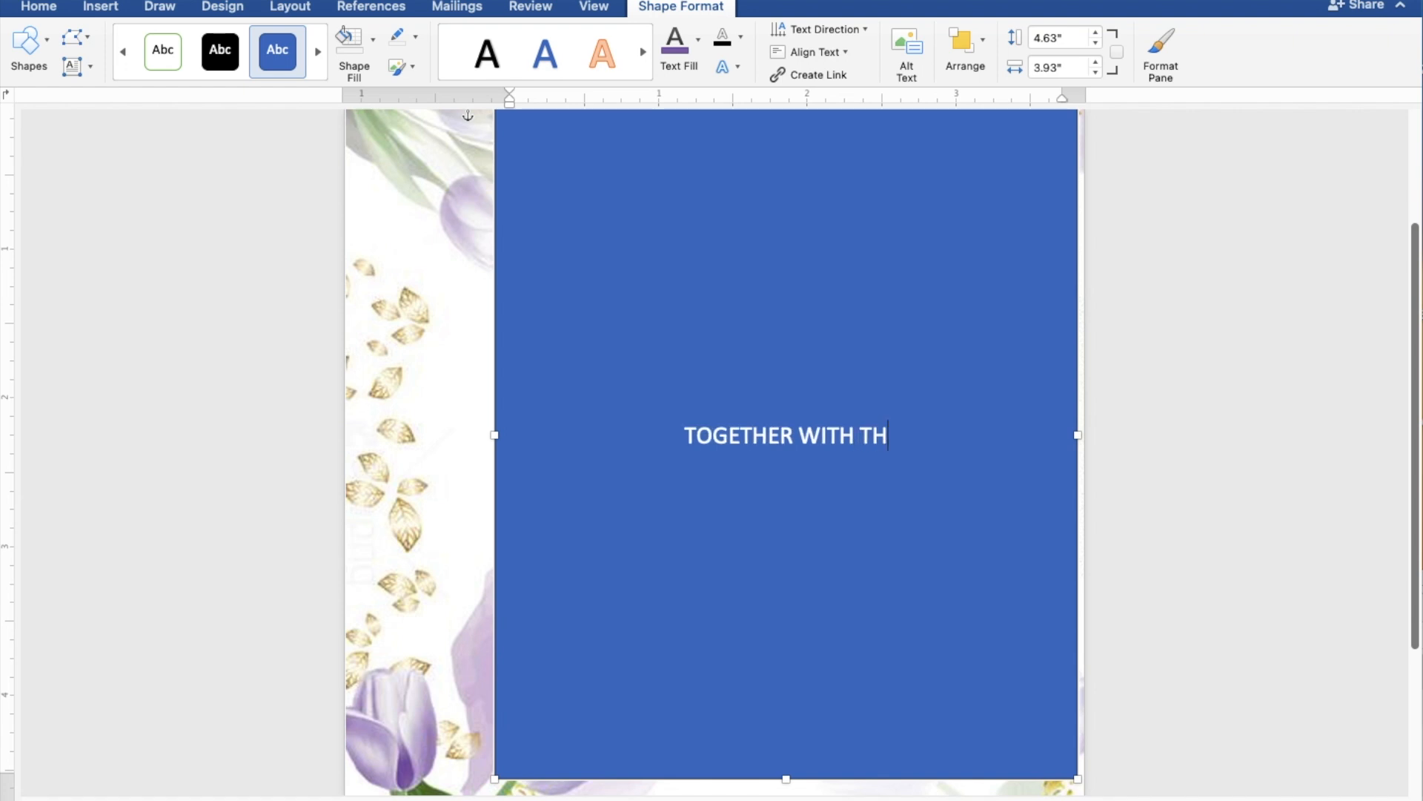
pyautogui.write('IR')
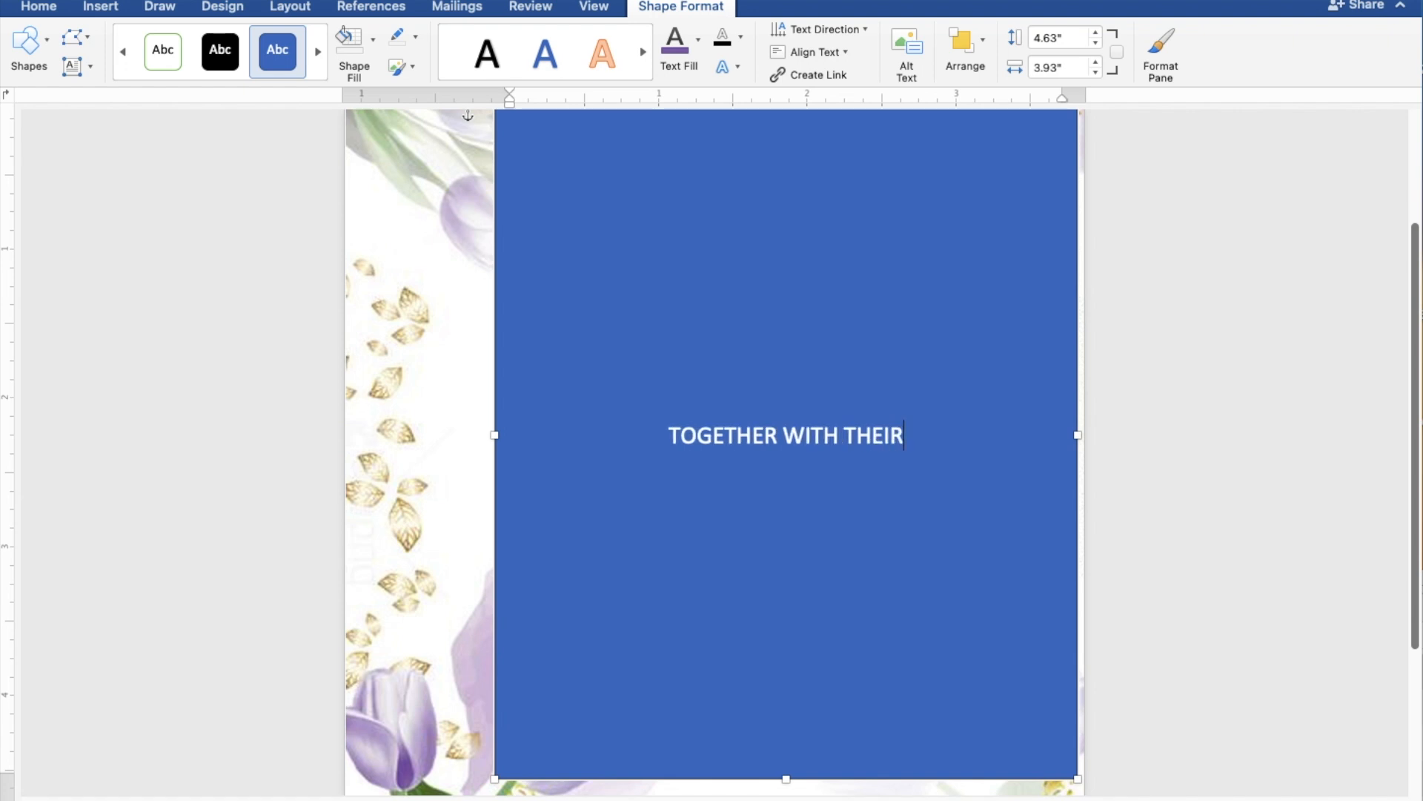
pyautogui.write(' FA')
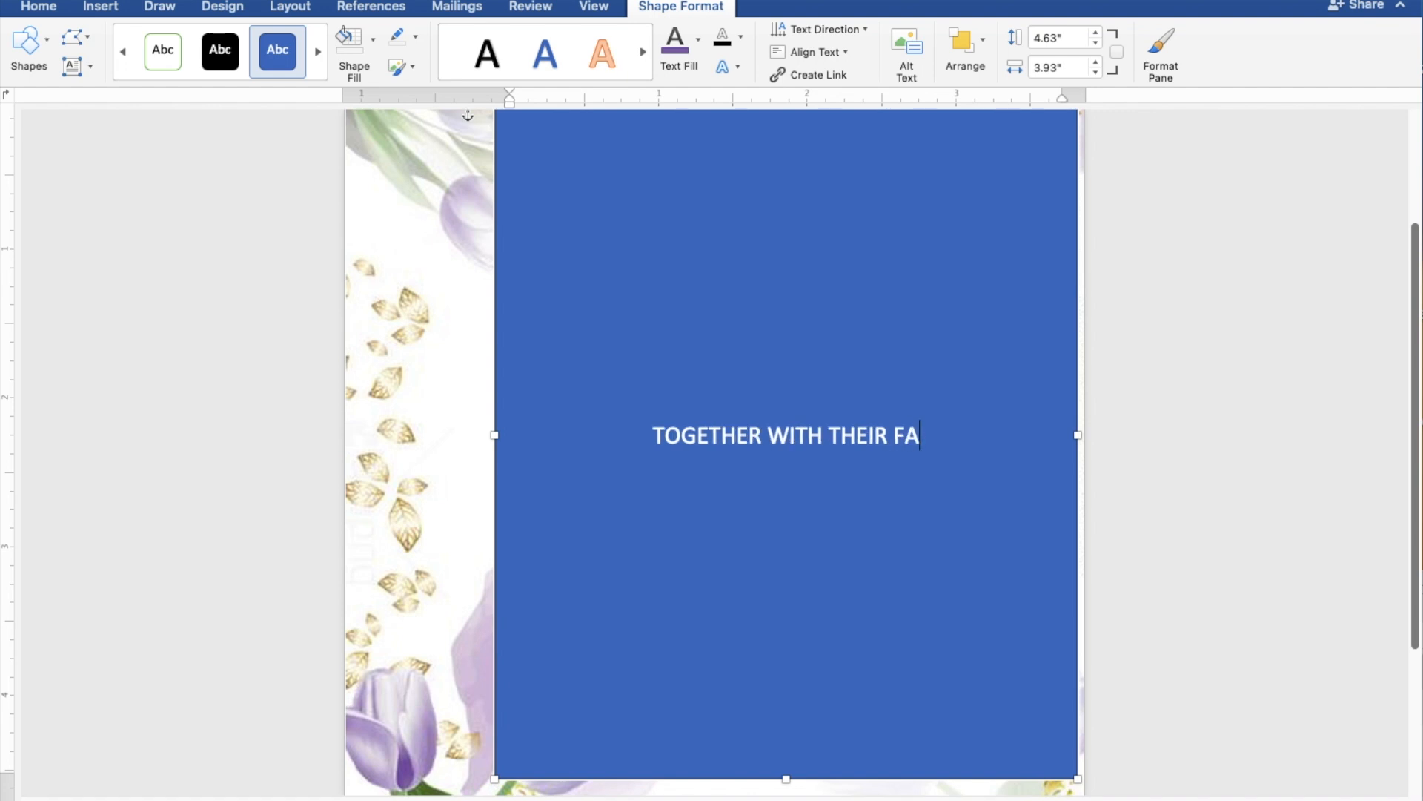
pyautogui.write('MIL')
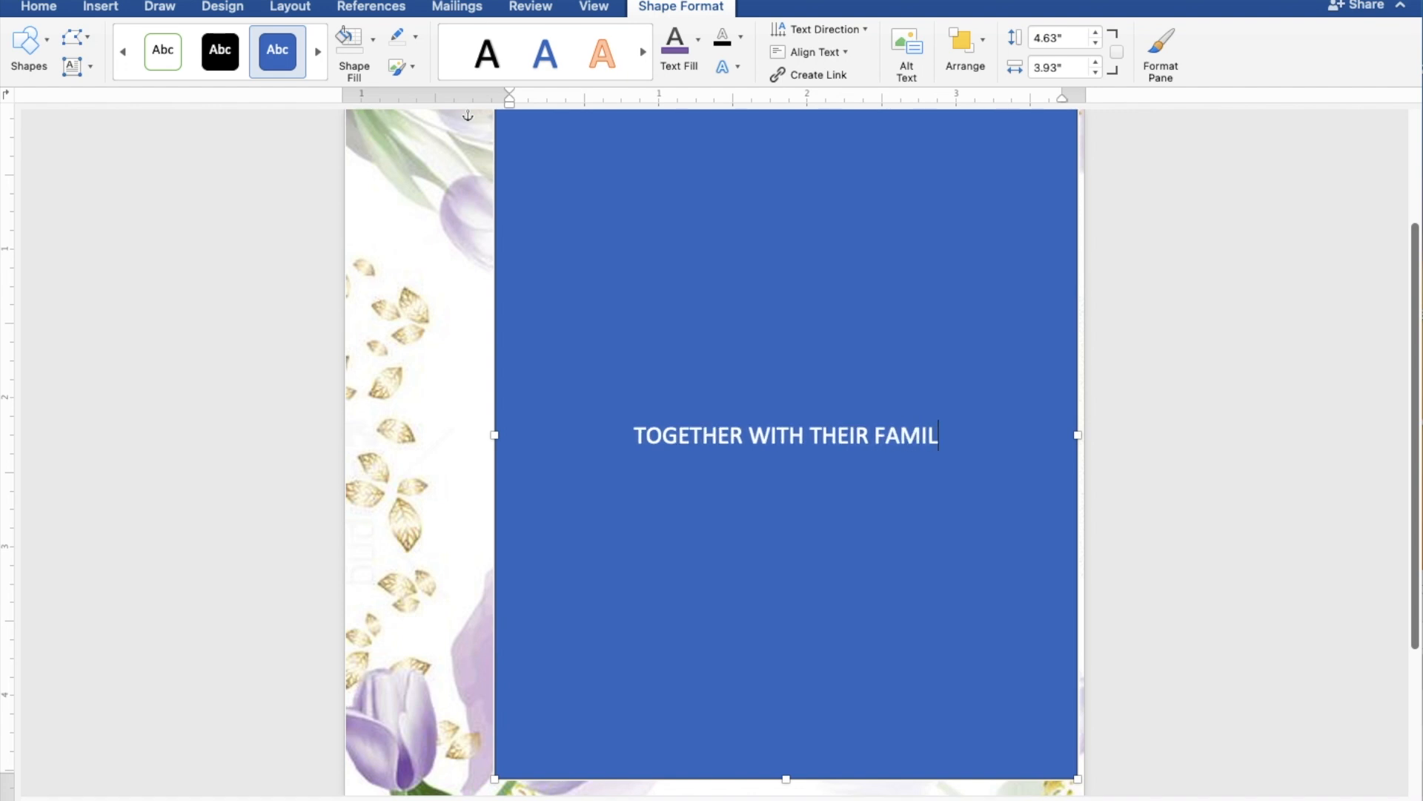
pyautogui.write('IES')
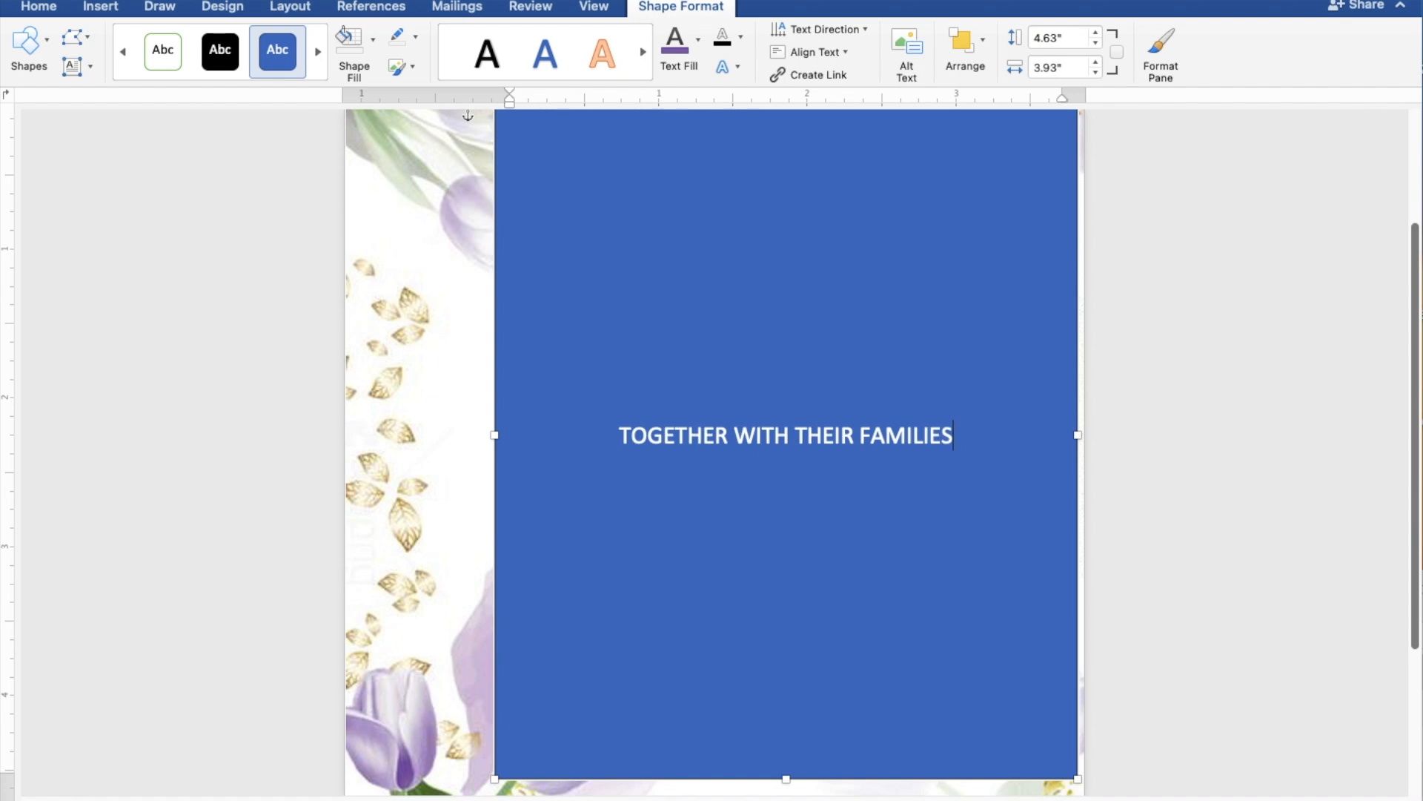
pyautogui.press('Return')
pyautogui.press('Return')
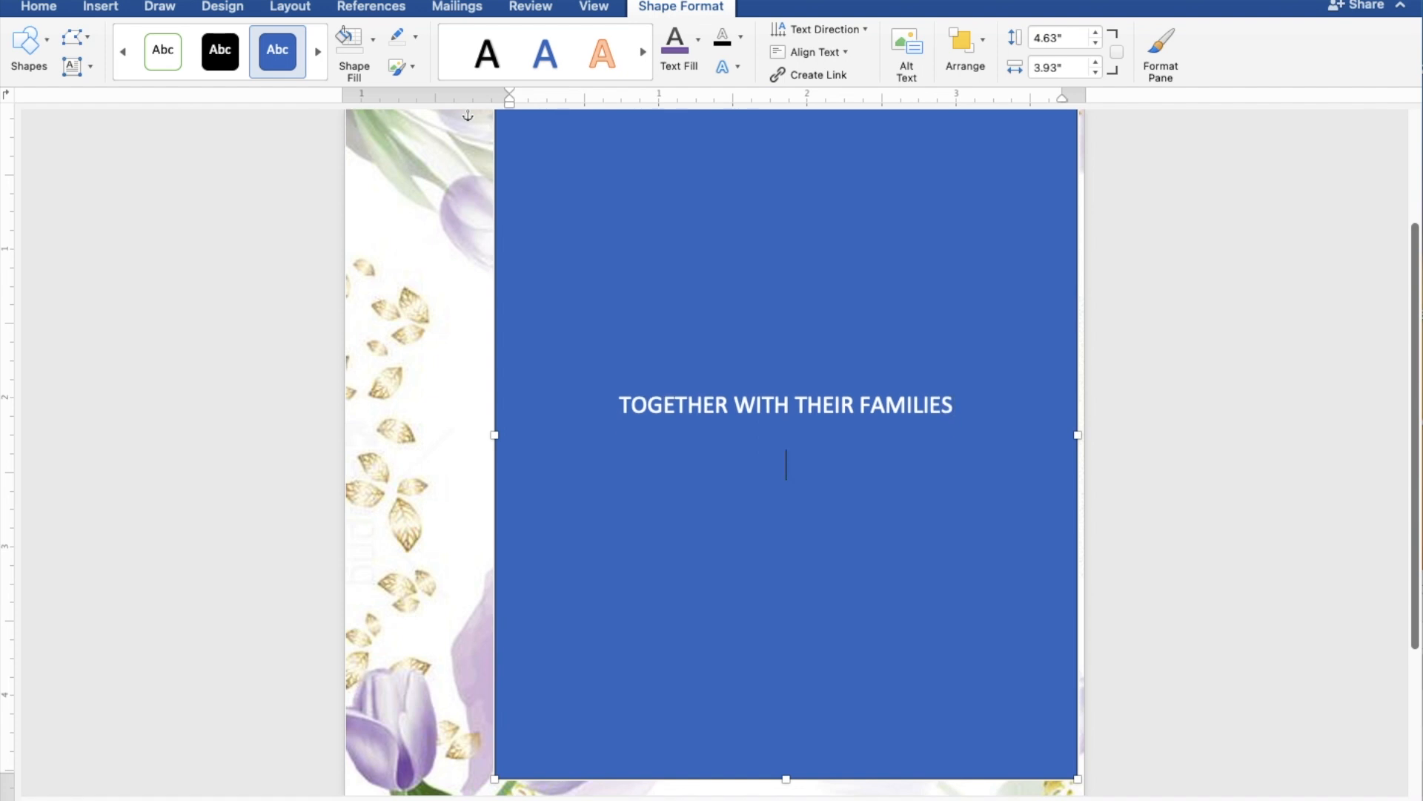
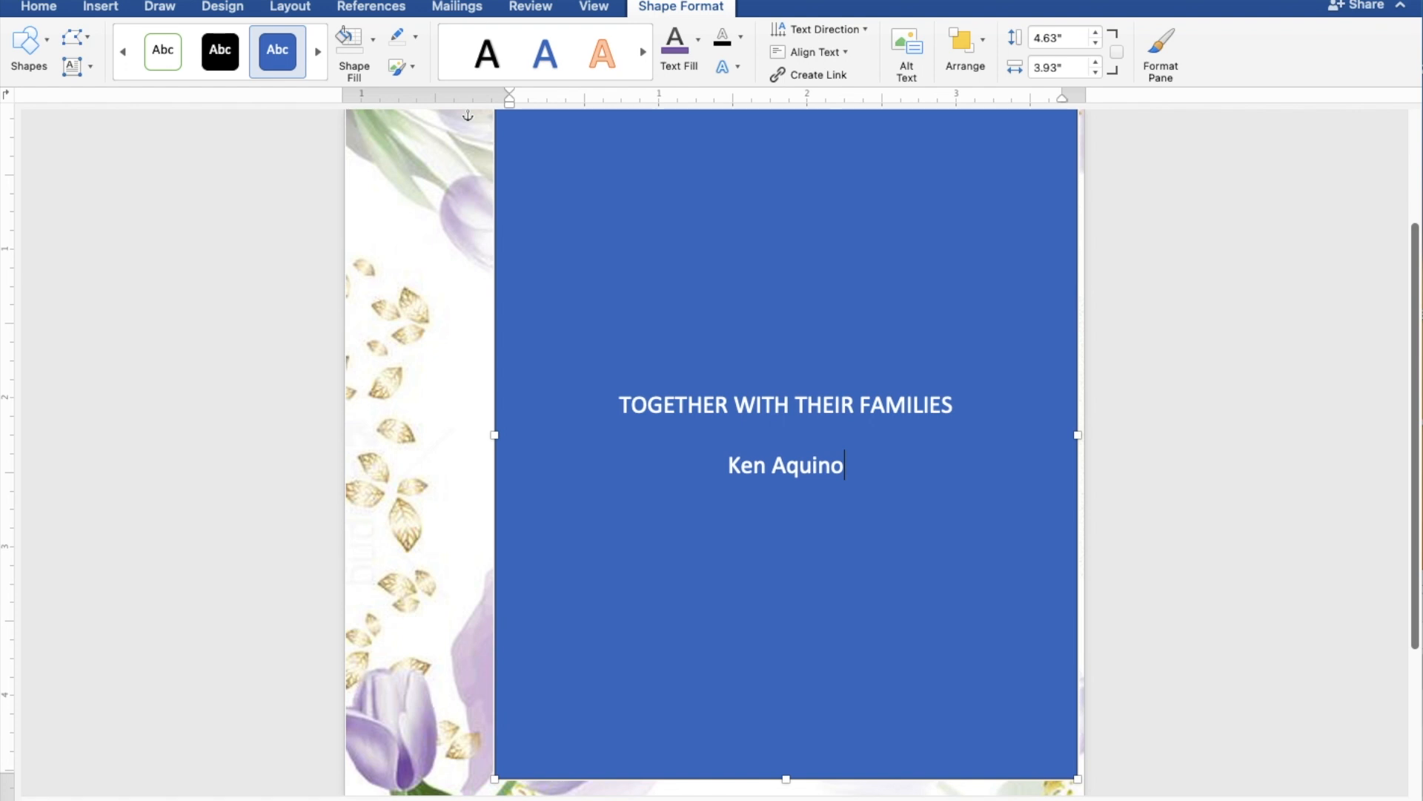
pyautogui.press('Return')
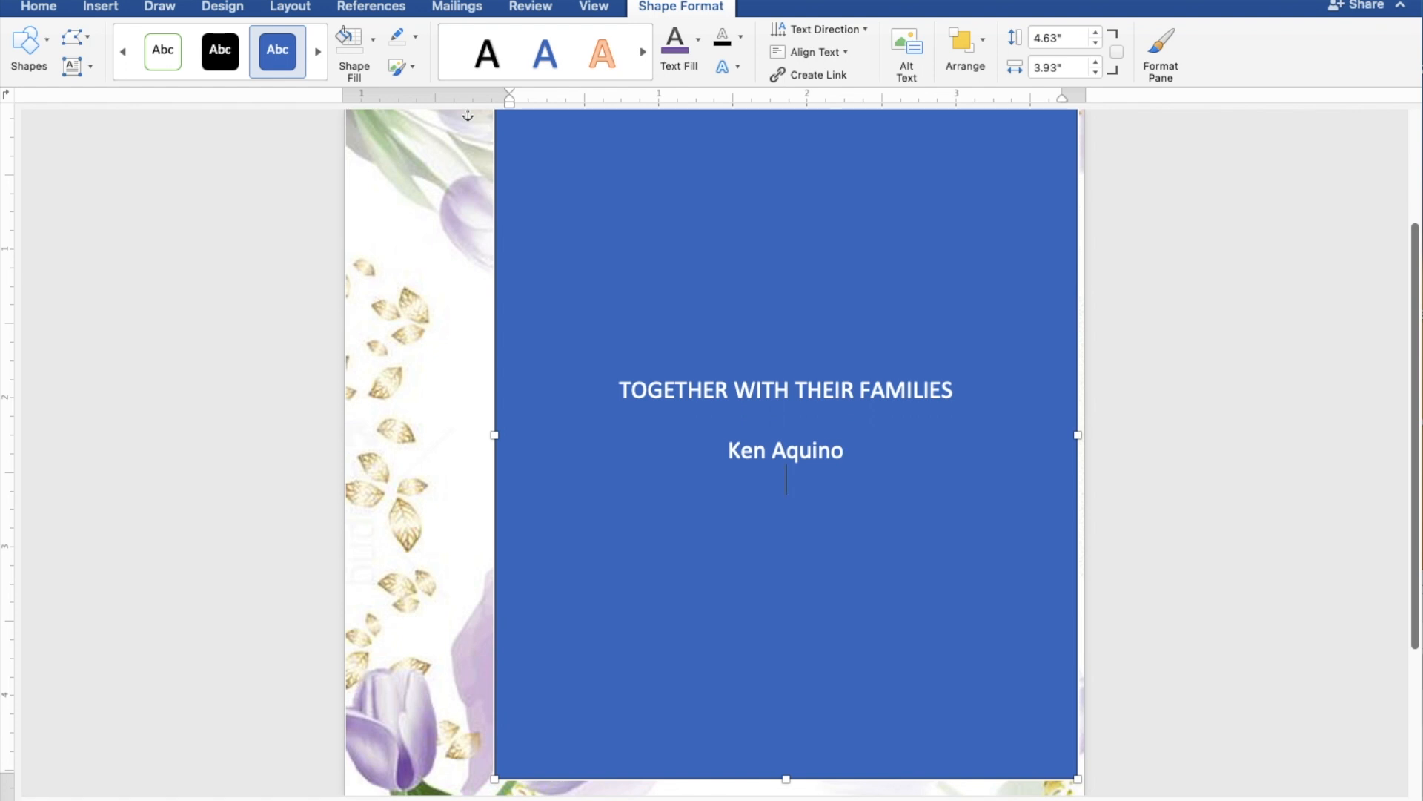
pyautogui.write('AND')
pyautogui.press('Return')
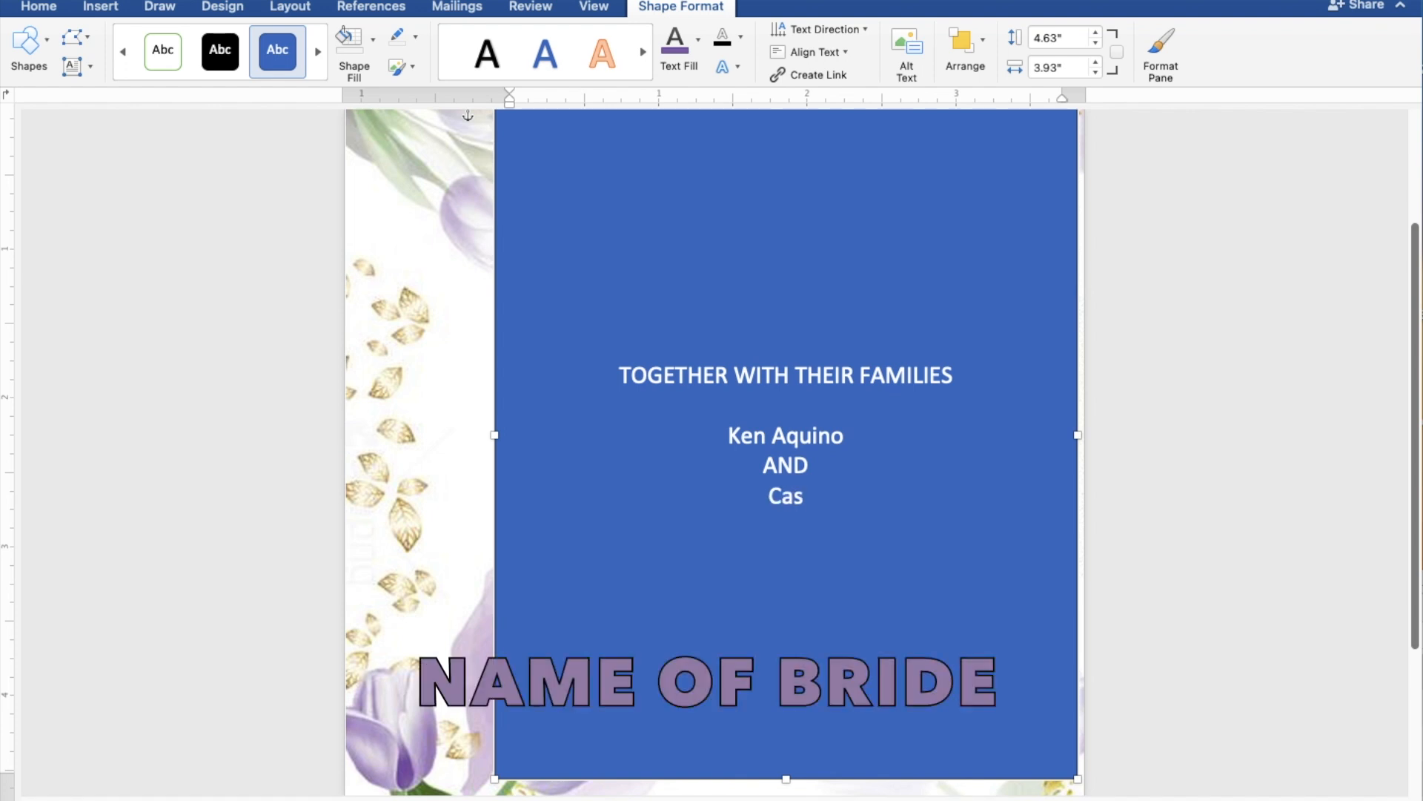
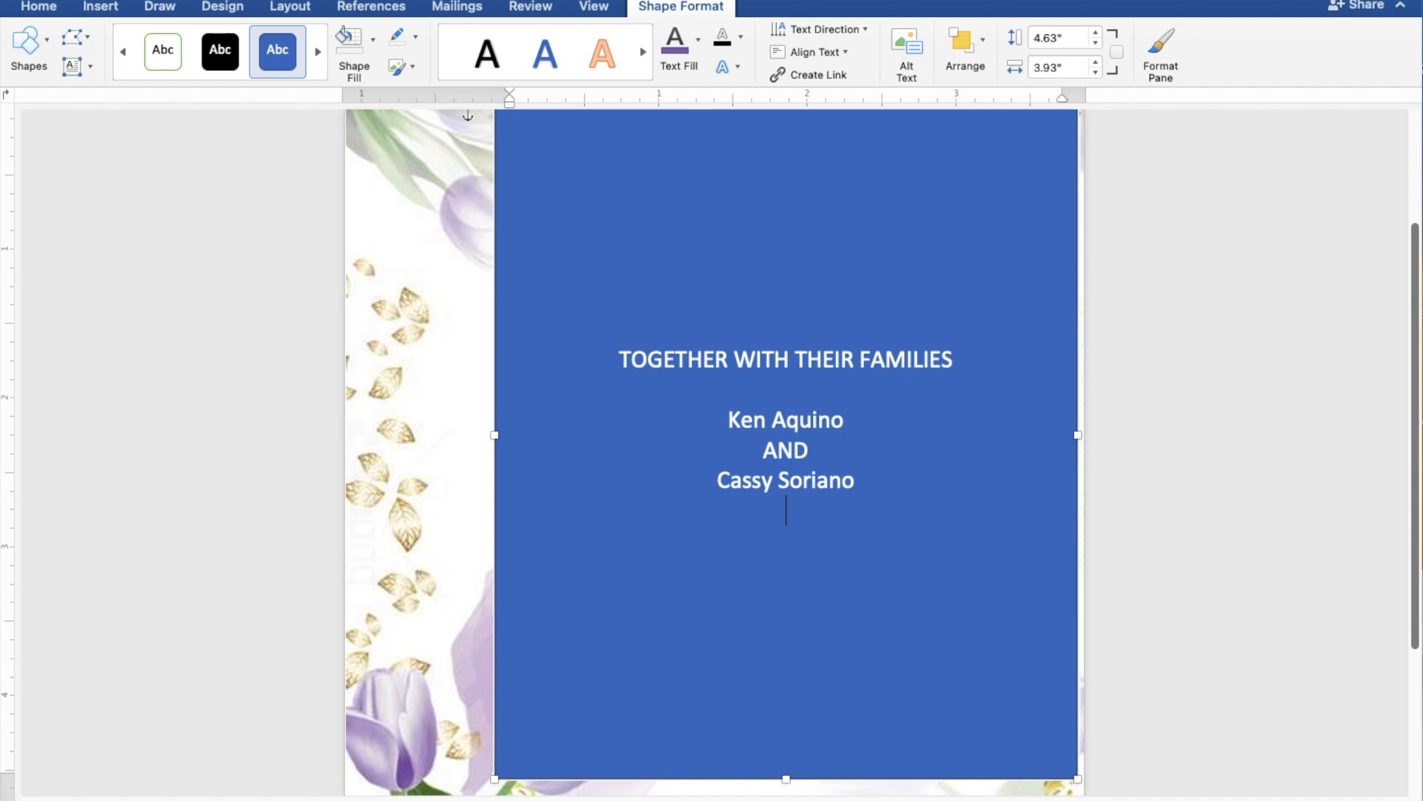
pyautogui.press('Return')
# - Add REQUEST THE PLEASURE OF YOUR PRESENCE and AS THEY JOYFULLY UNITE IN MARRIAGE, then begin the date line
pyautogui.write('R')
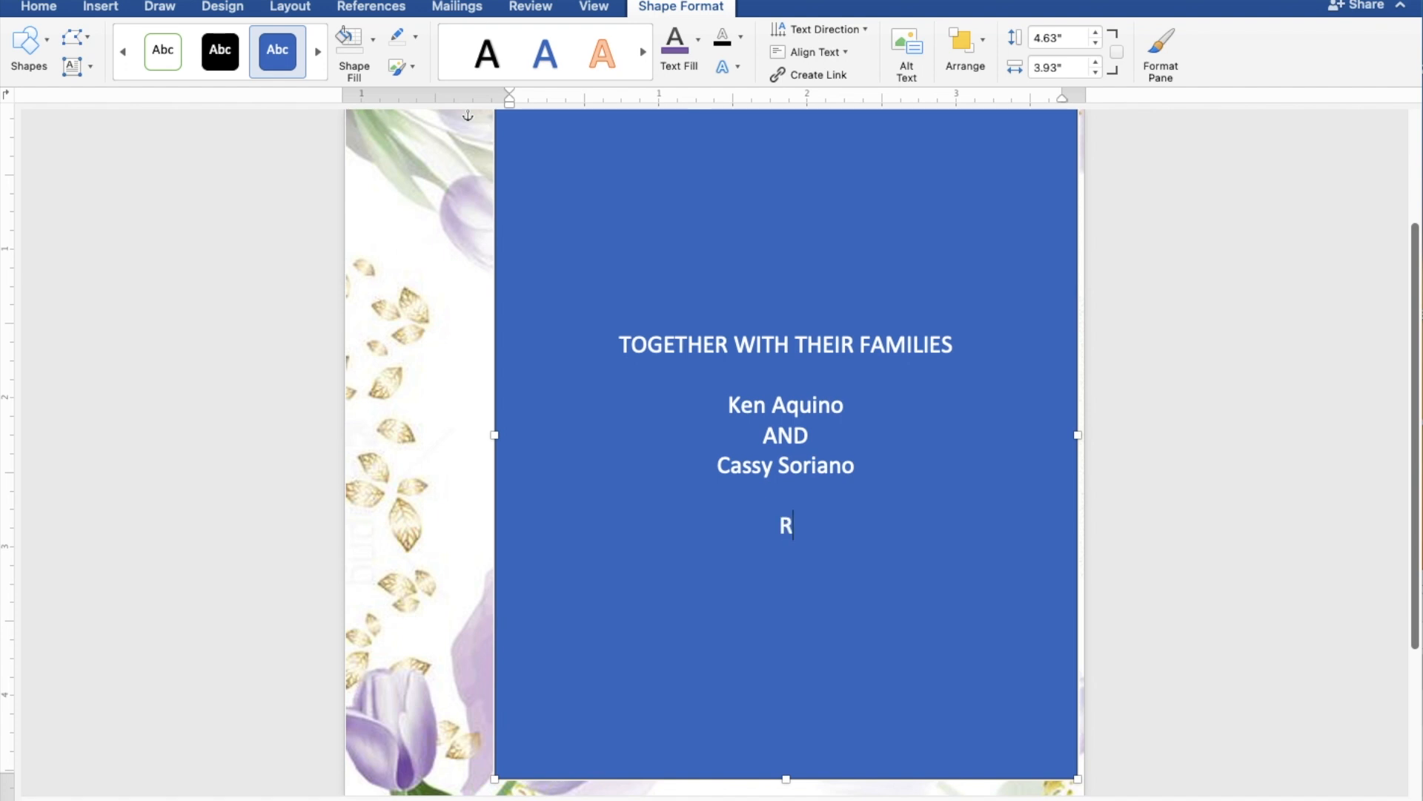
pyautogui.write('EQUE')
pyautogui.write('ST ')
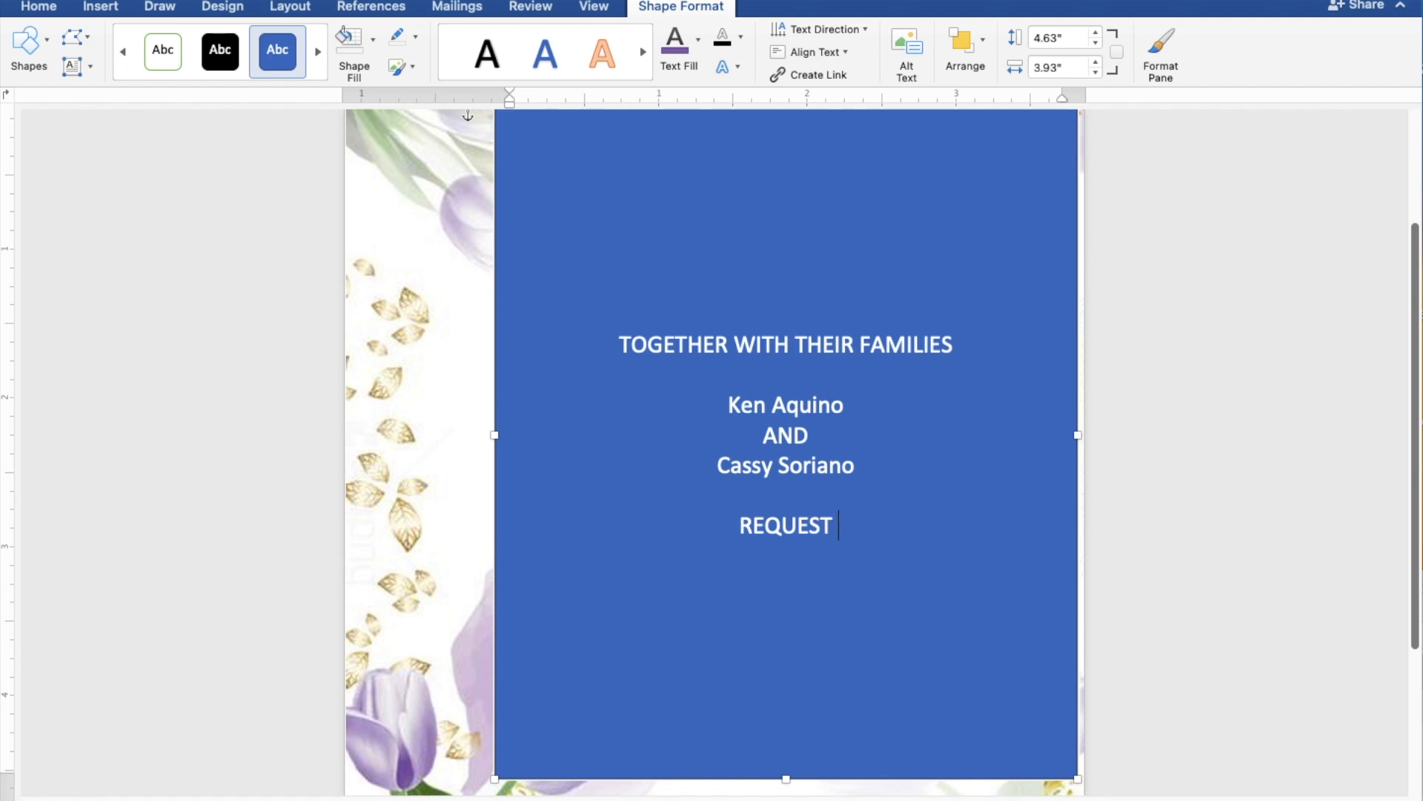
pyautogui.write('THE ')
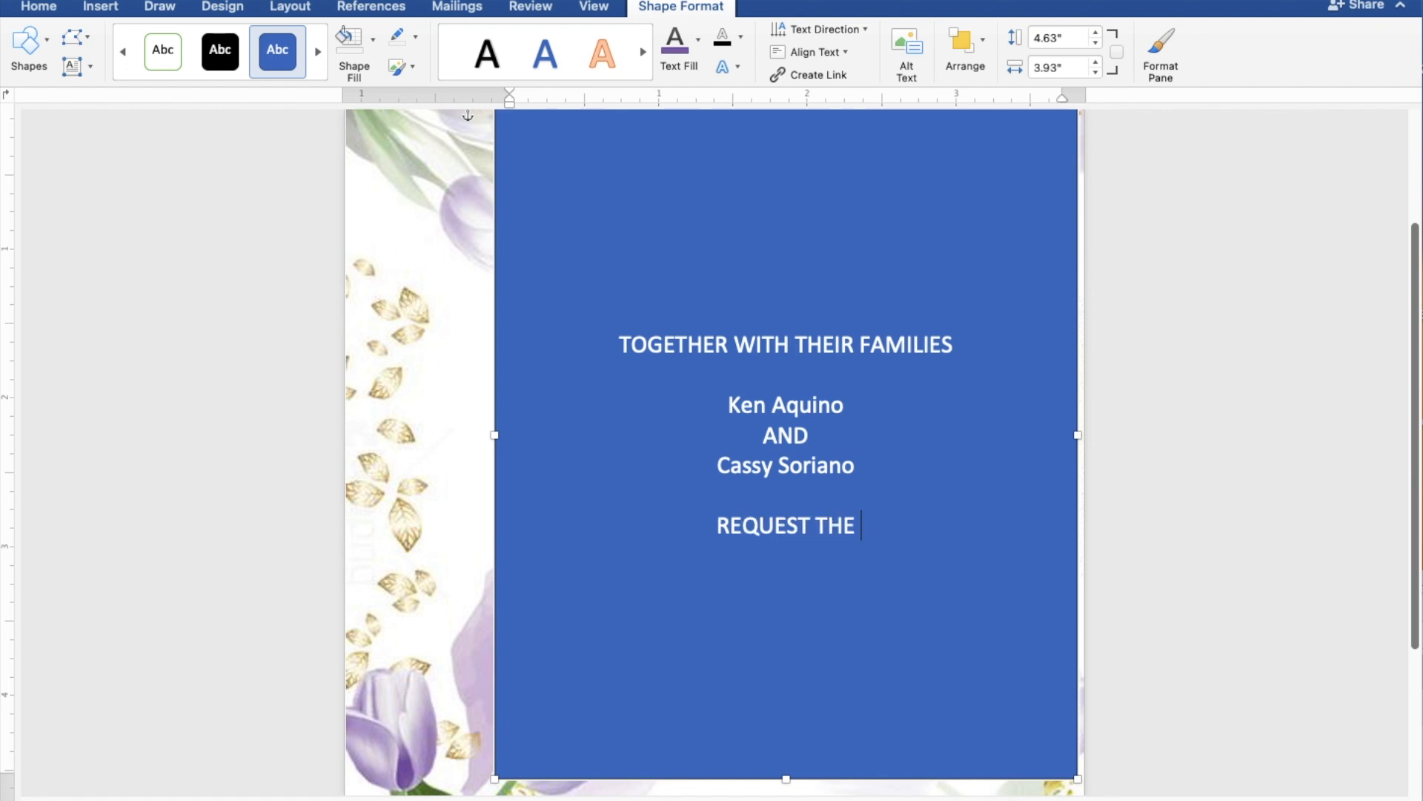
pyautogui.write('PLE')
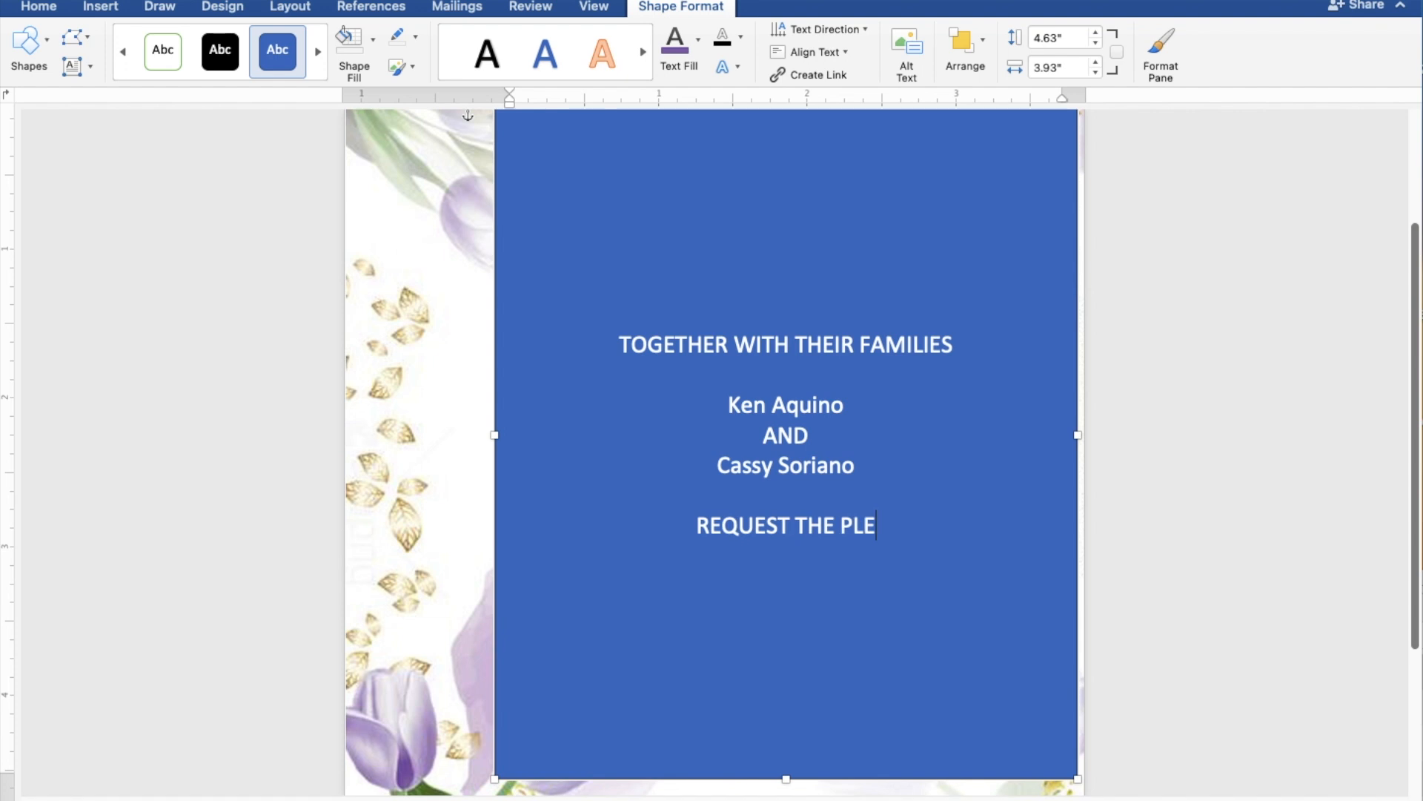
pyautogui.write('ASU')
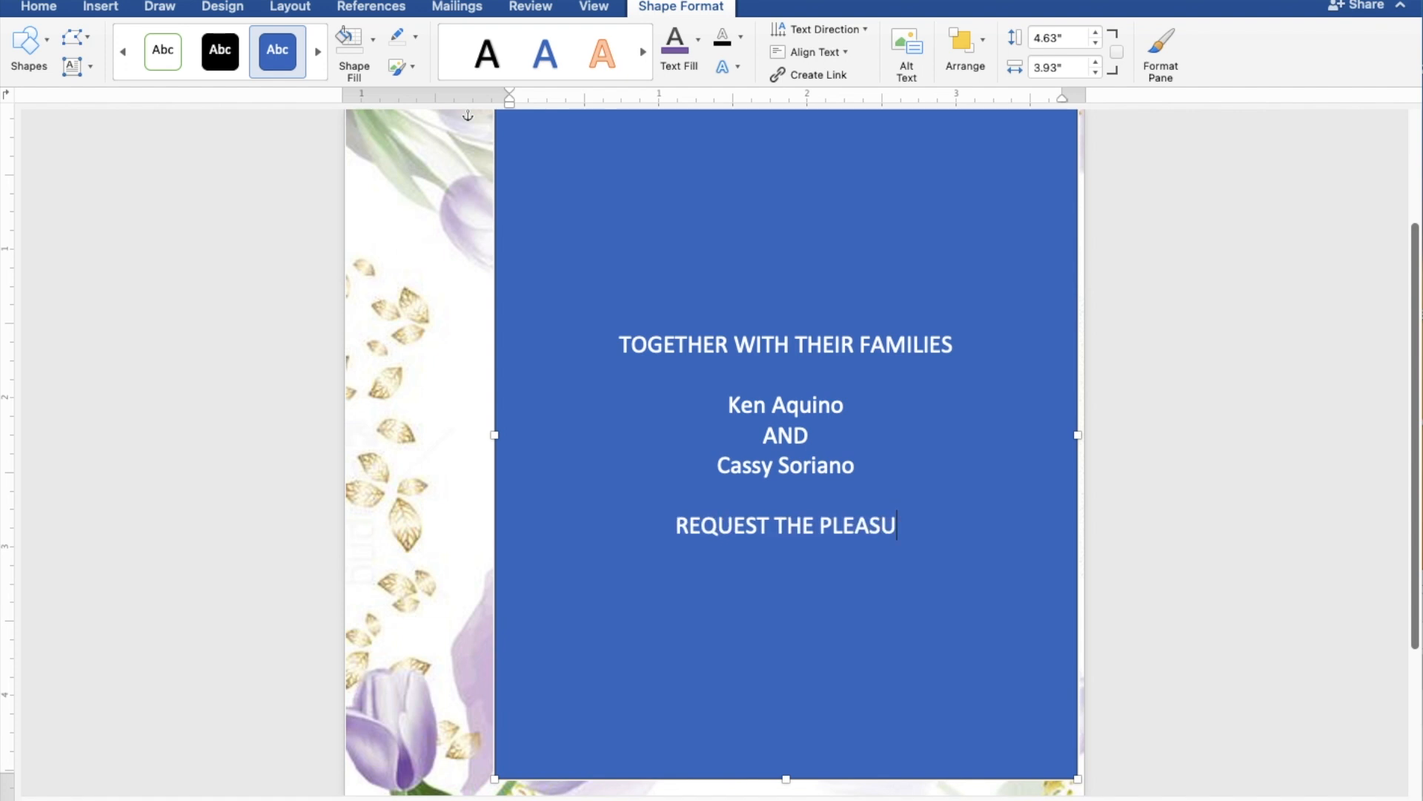
pyautogui.write('RE O')
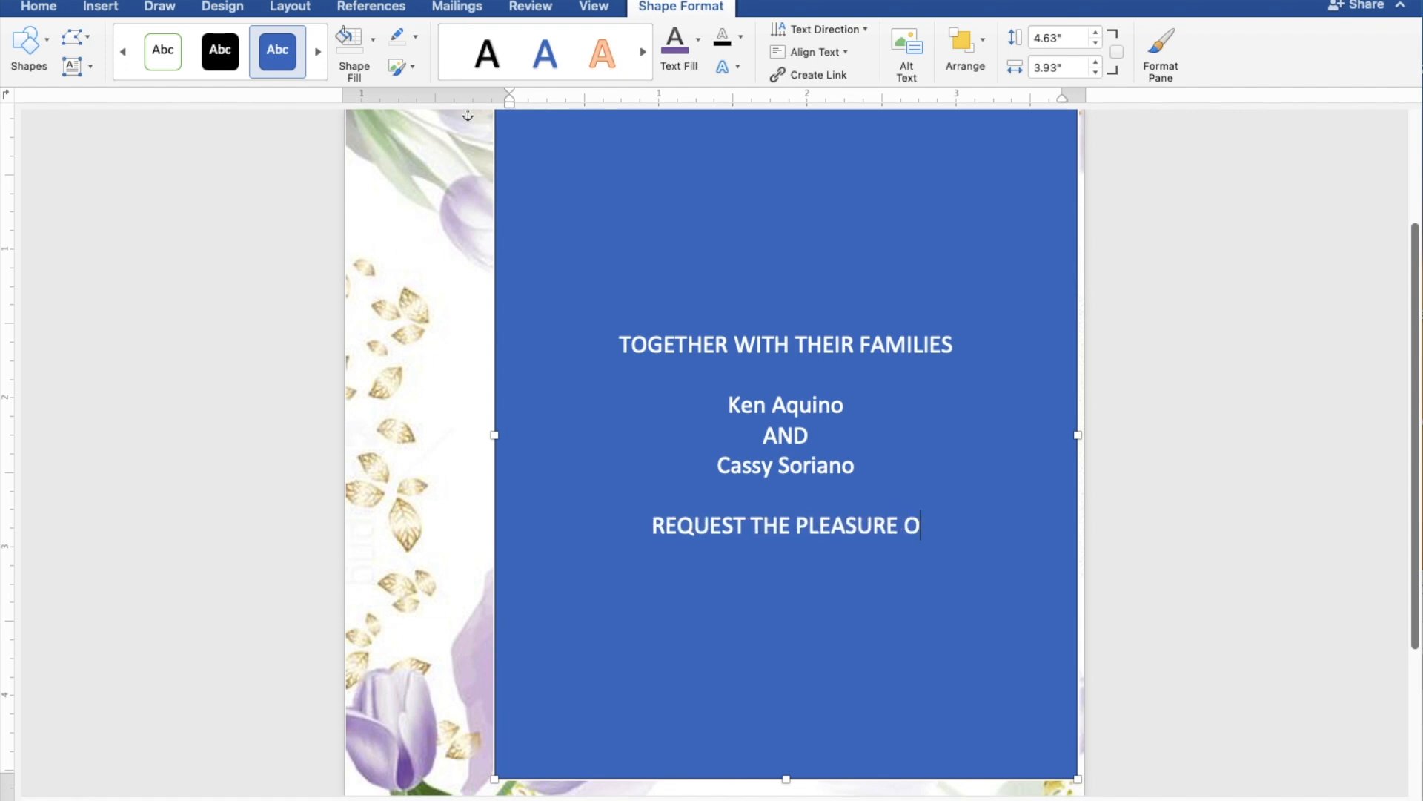
pyautogui.write('F Y')
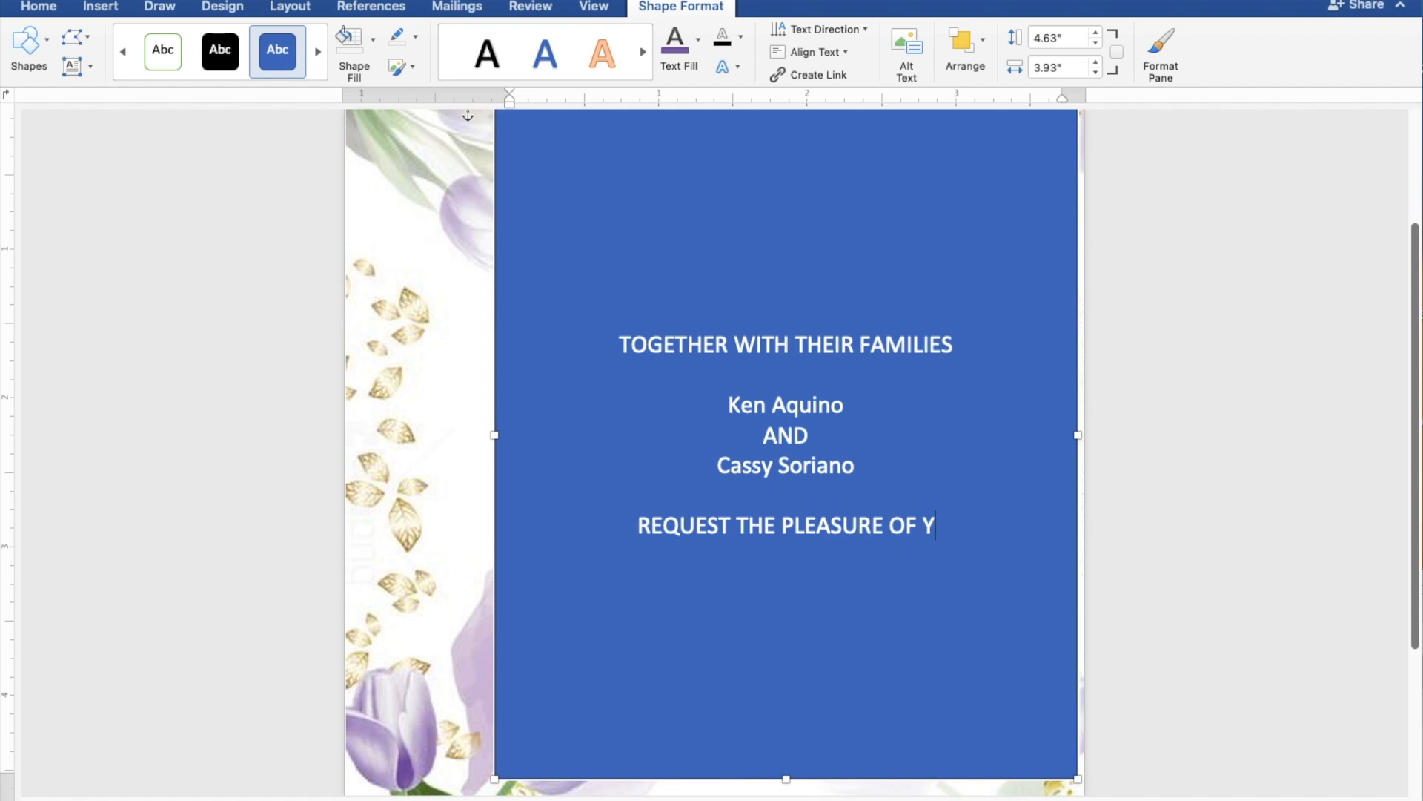
pyautogui.write('OUR PRESENCE')
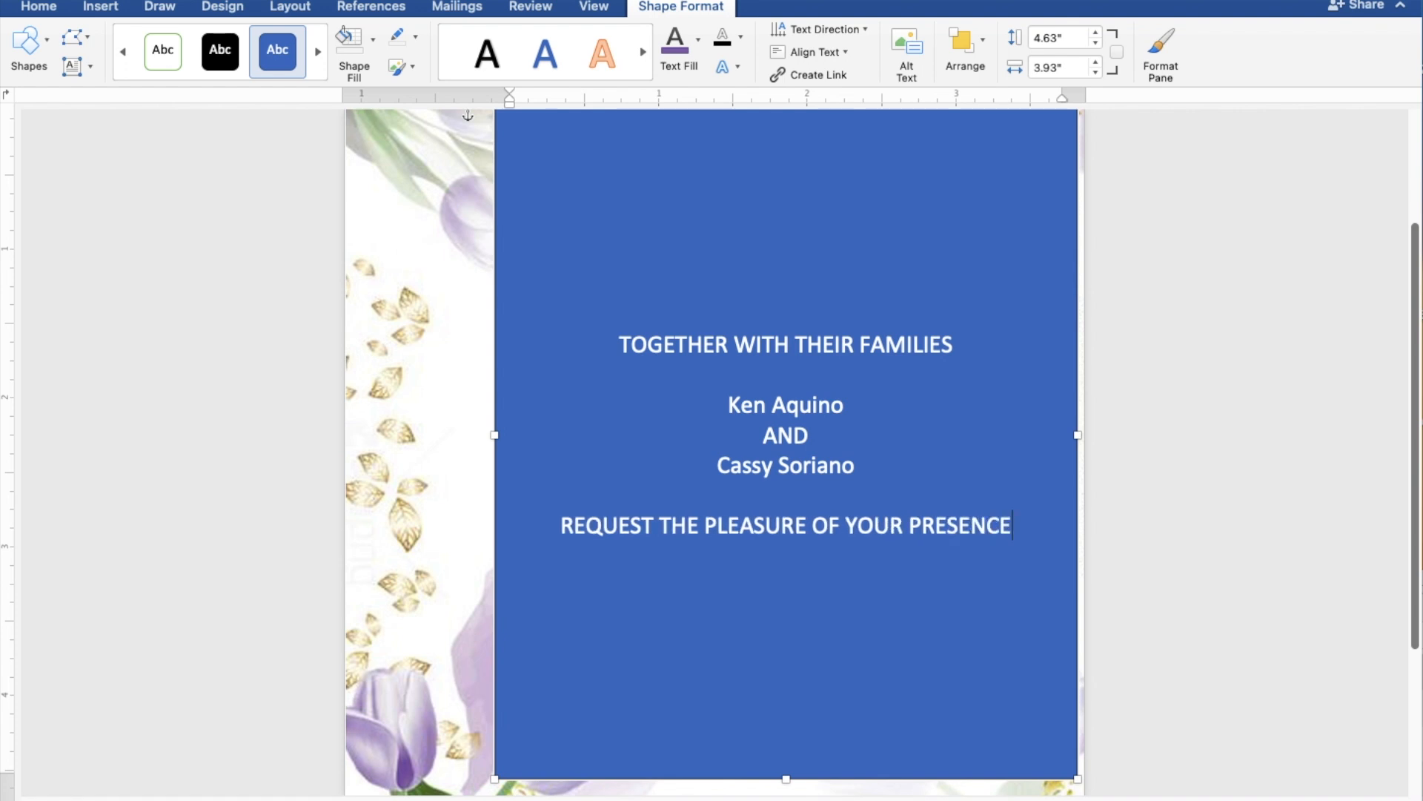
pyautogui.press('Return')
pyautogui.write('AS T')
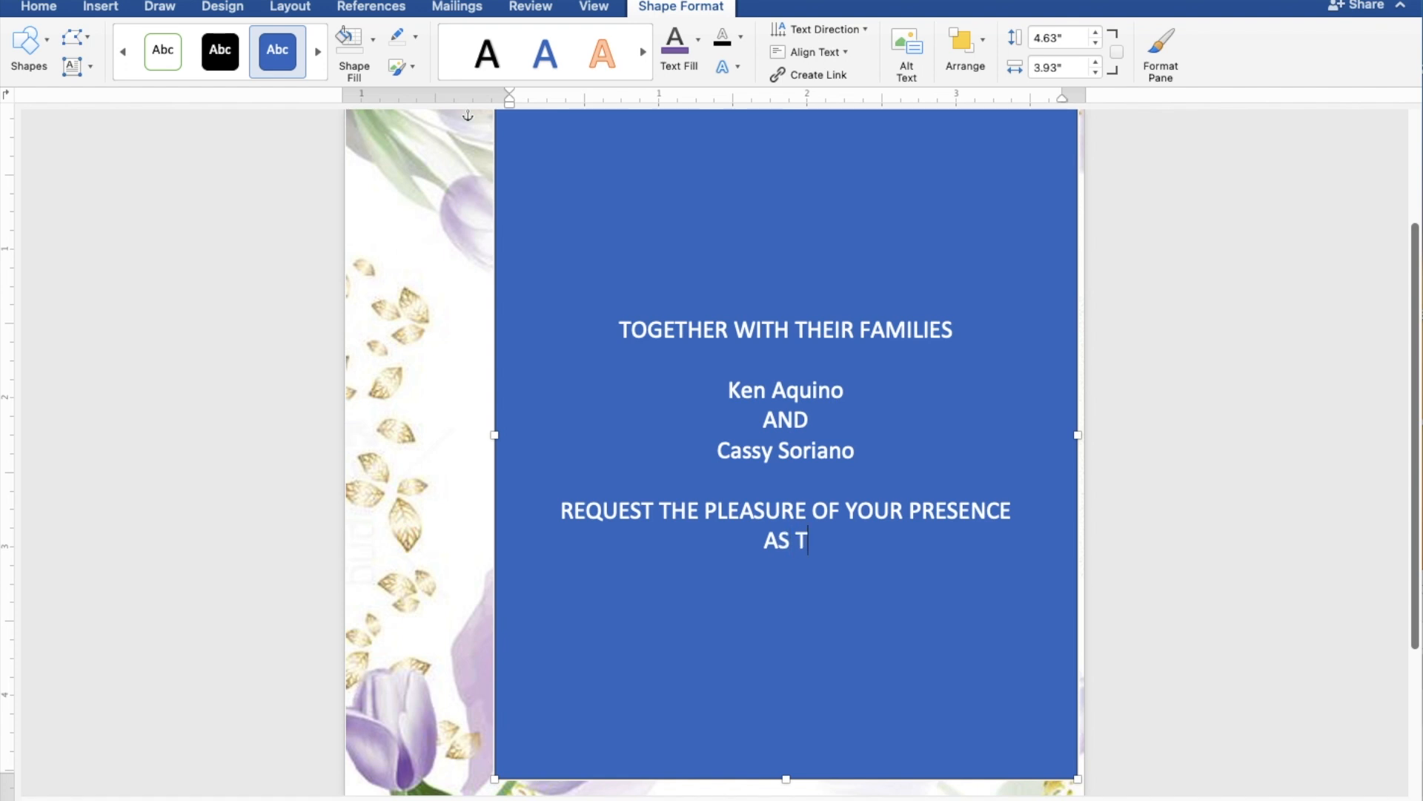
pyautogui.write('HEY')
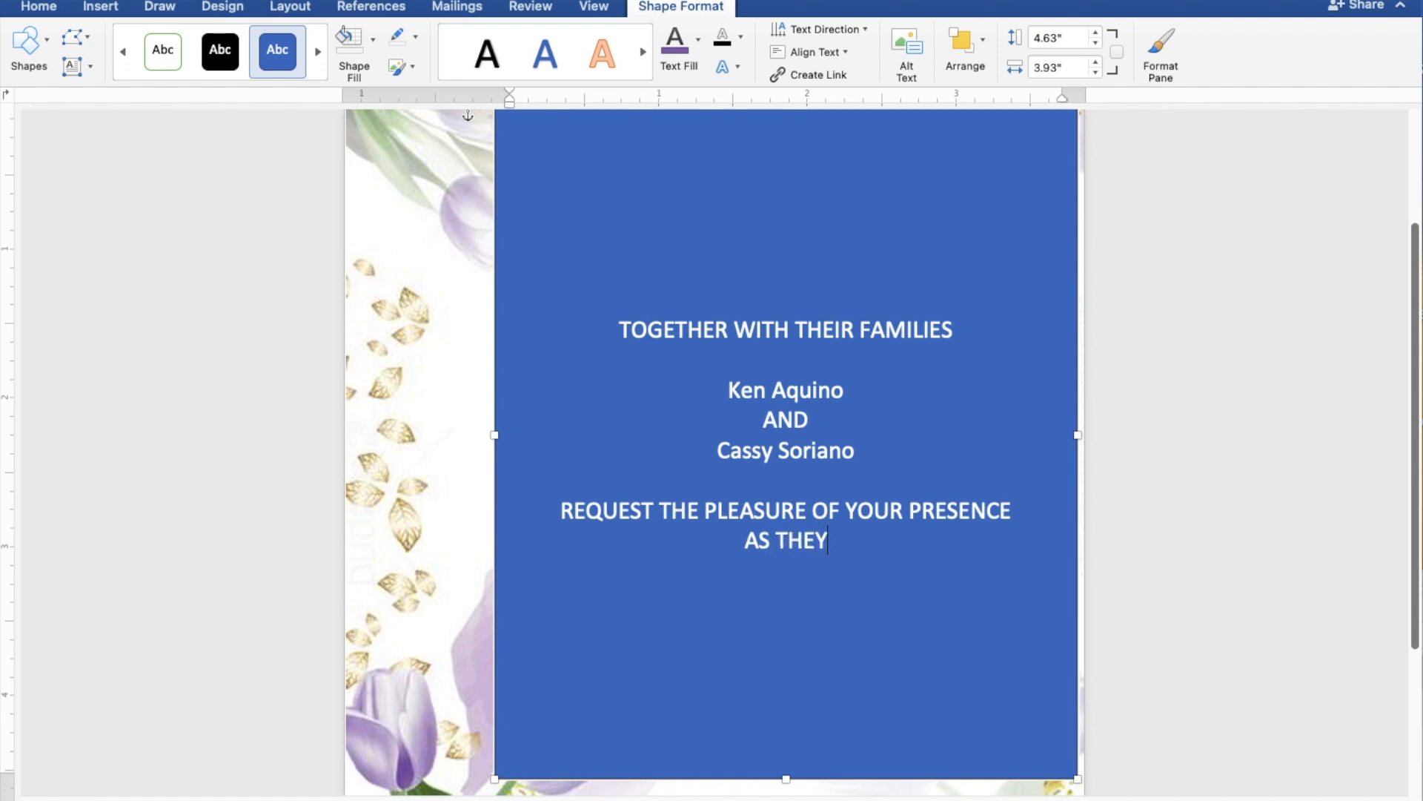
pyautogui.write(' JO')
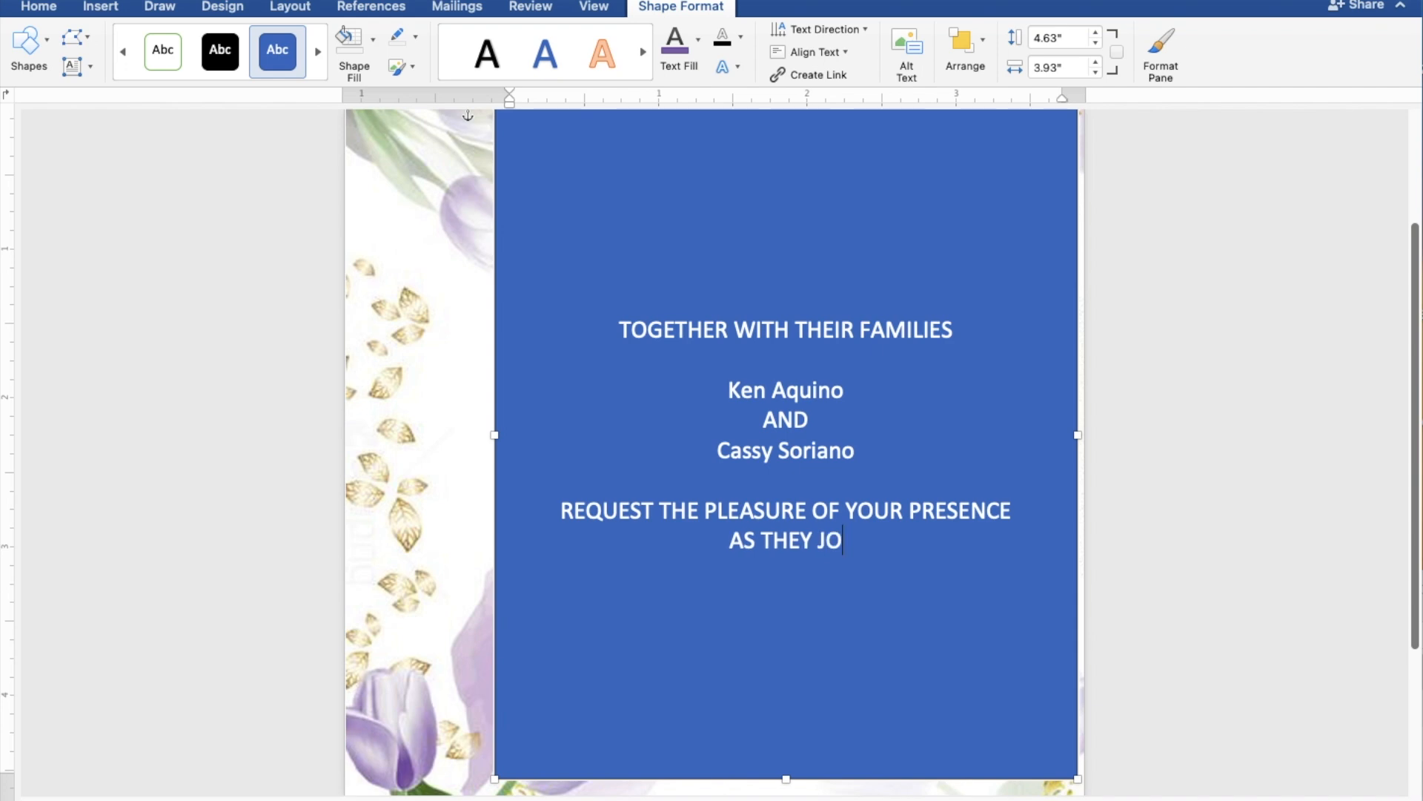
pyautogui.write('YFUL')
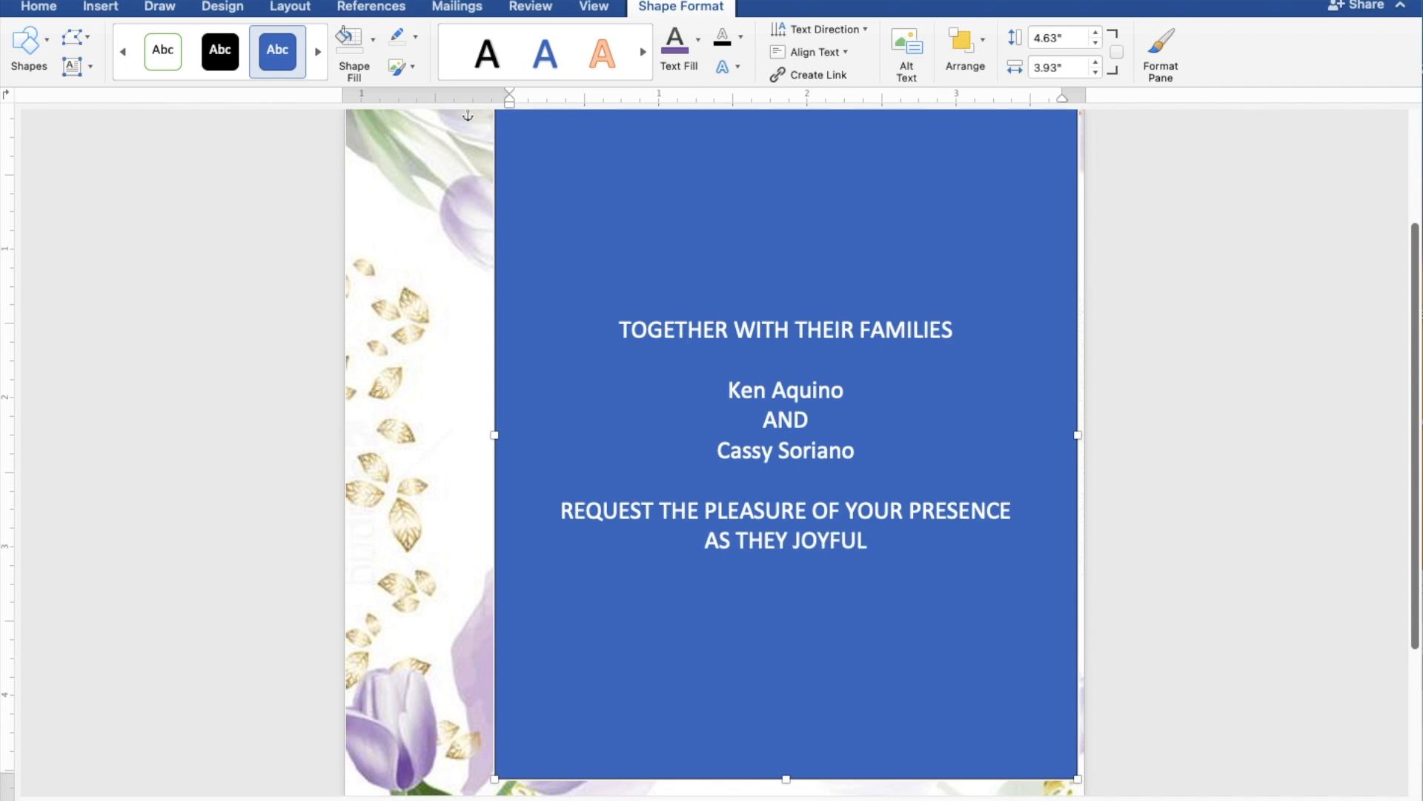
pyautogui.write('LY ')
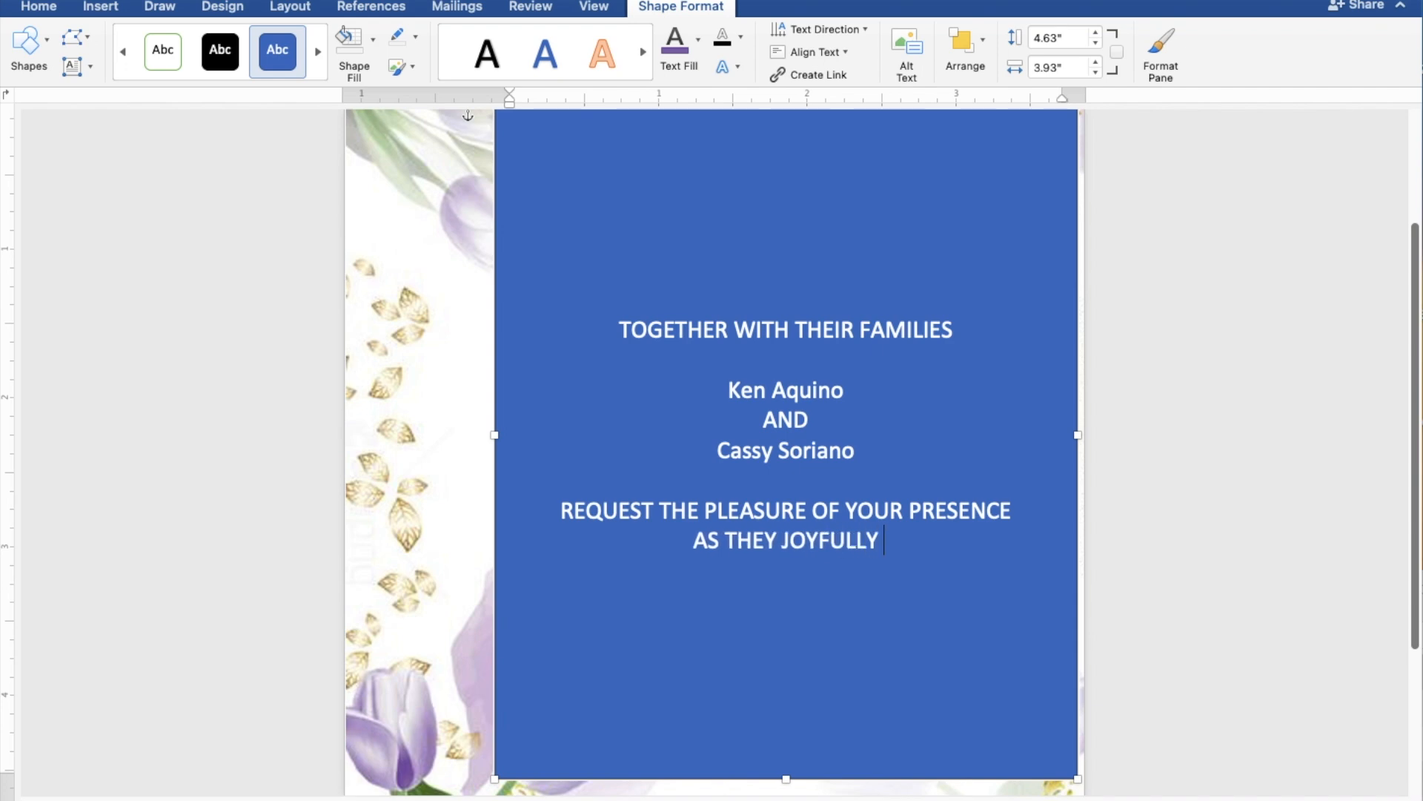
pyautogui.write('UNIT')
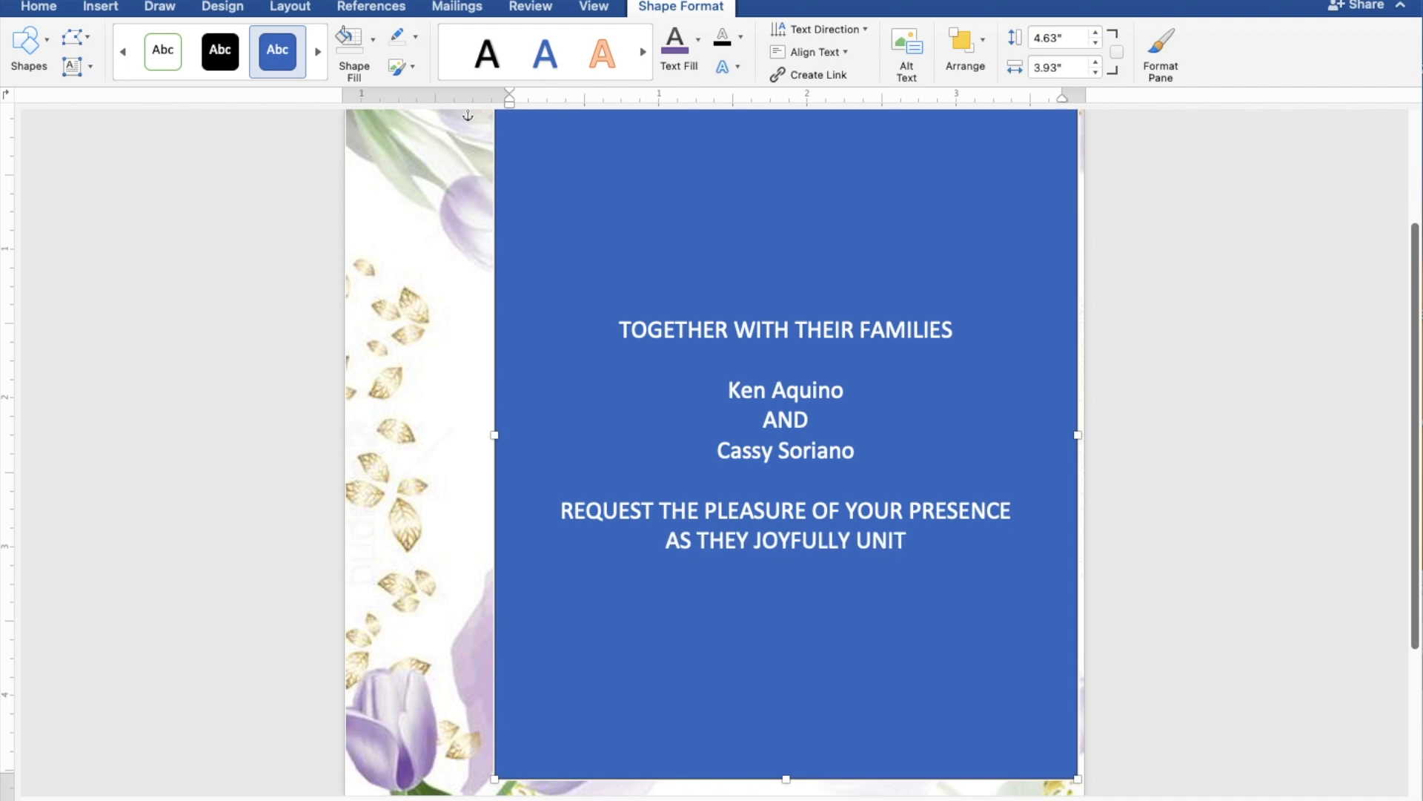
pyautogui.write('E I')
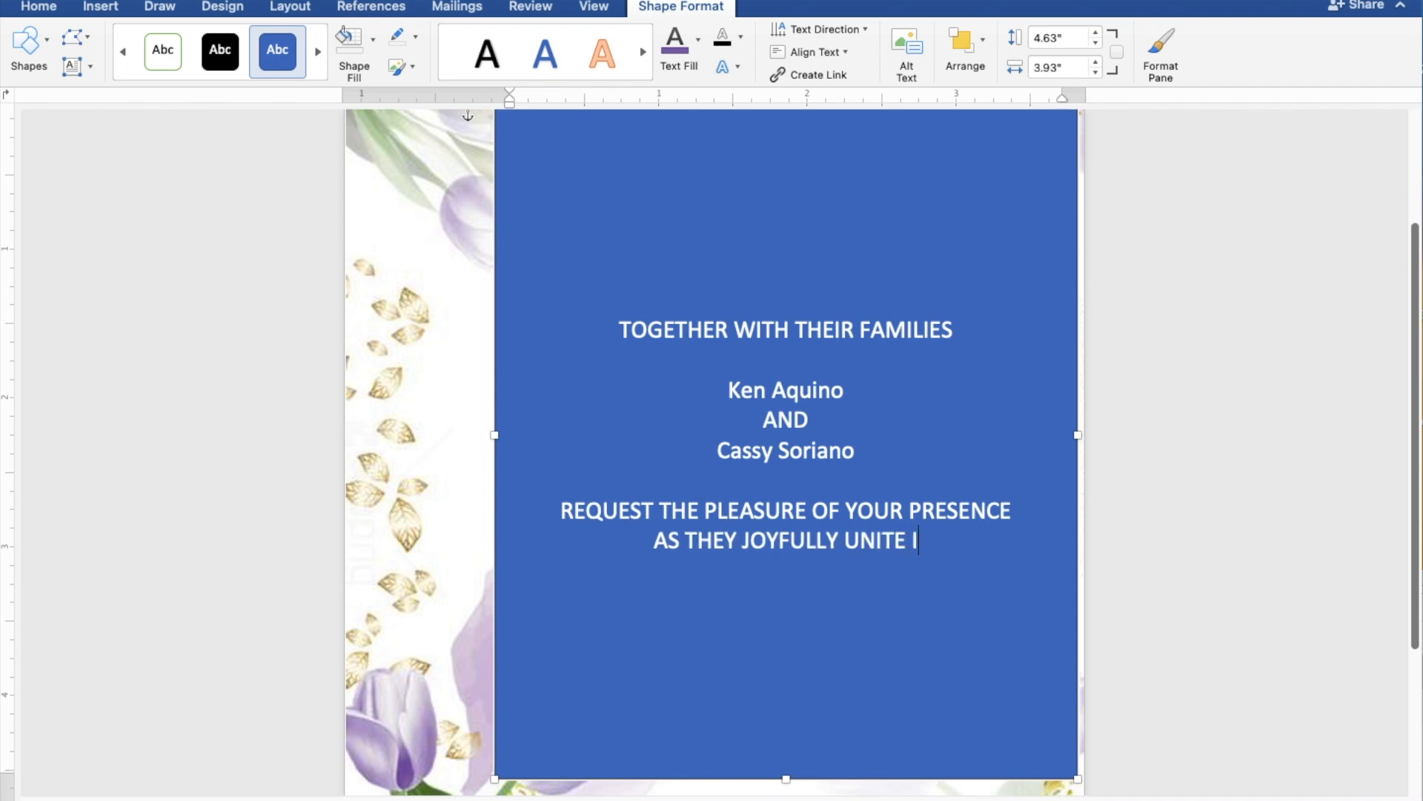
pyautogui.write('N M')
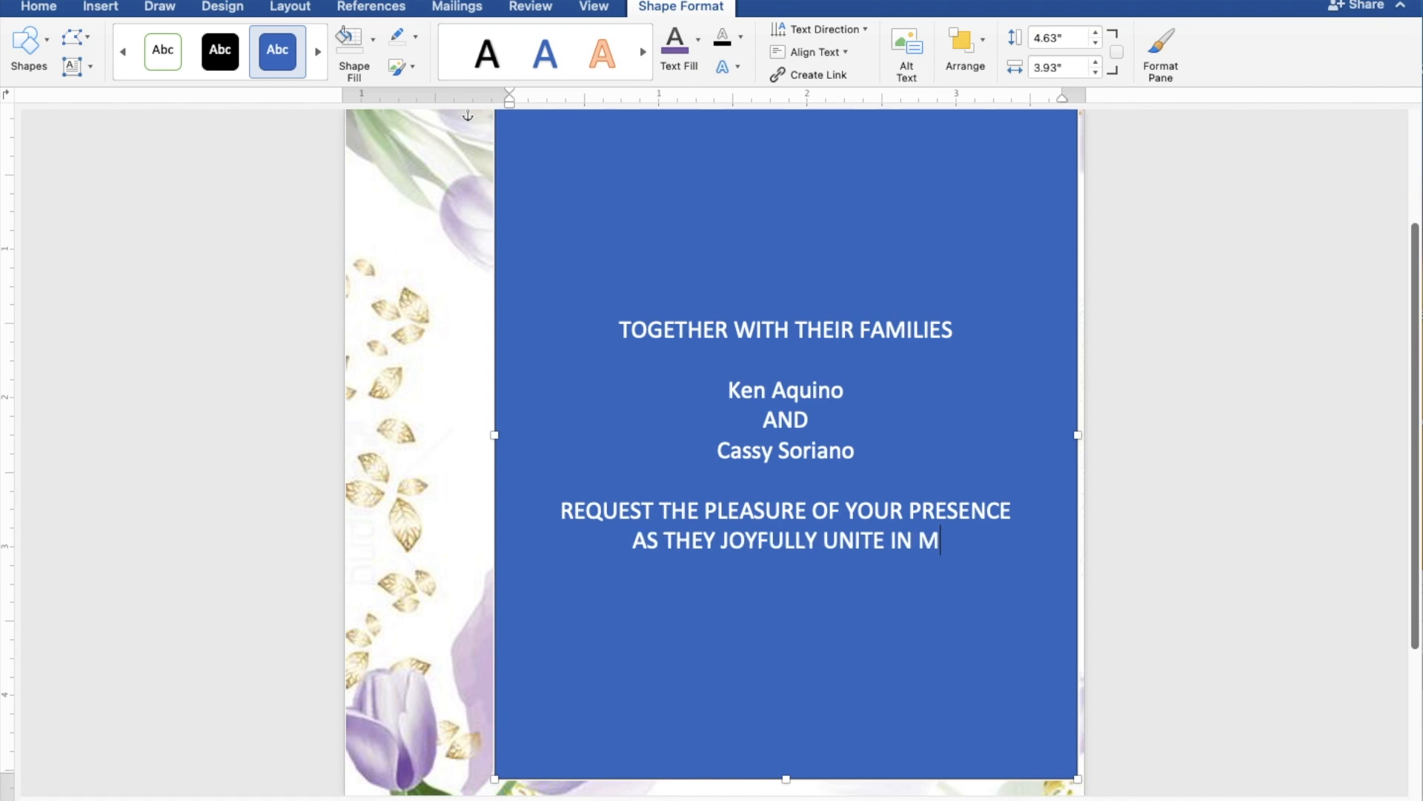
pyautogui.write('ARR')
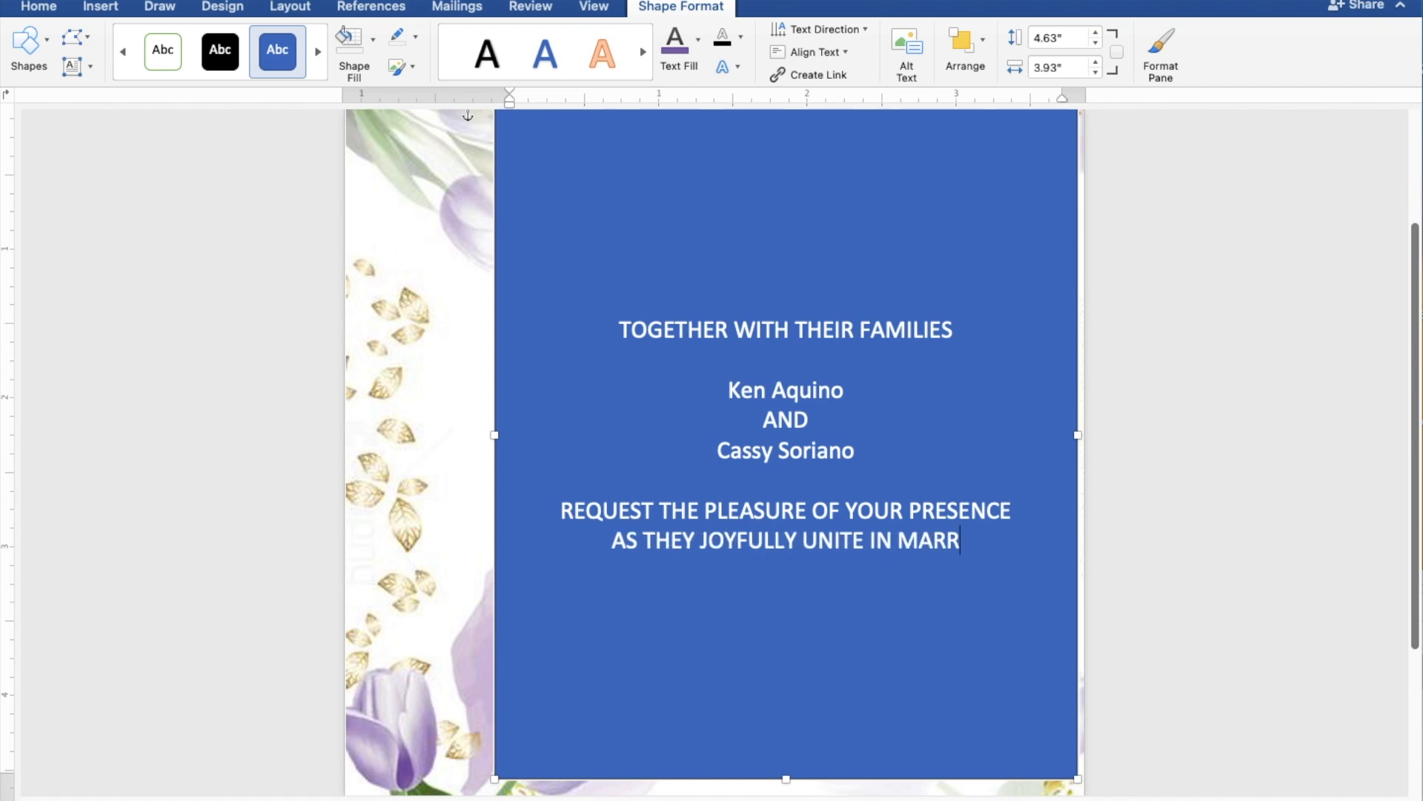
pyautogui.write('IAGE')
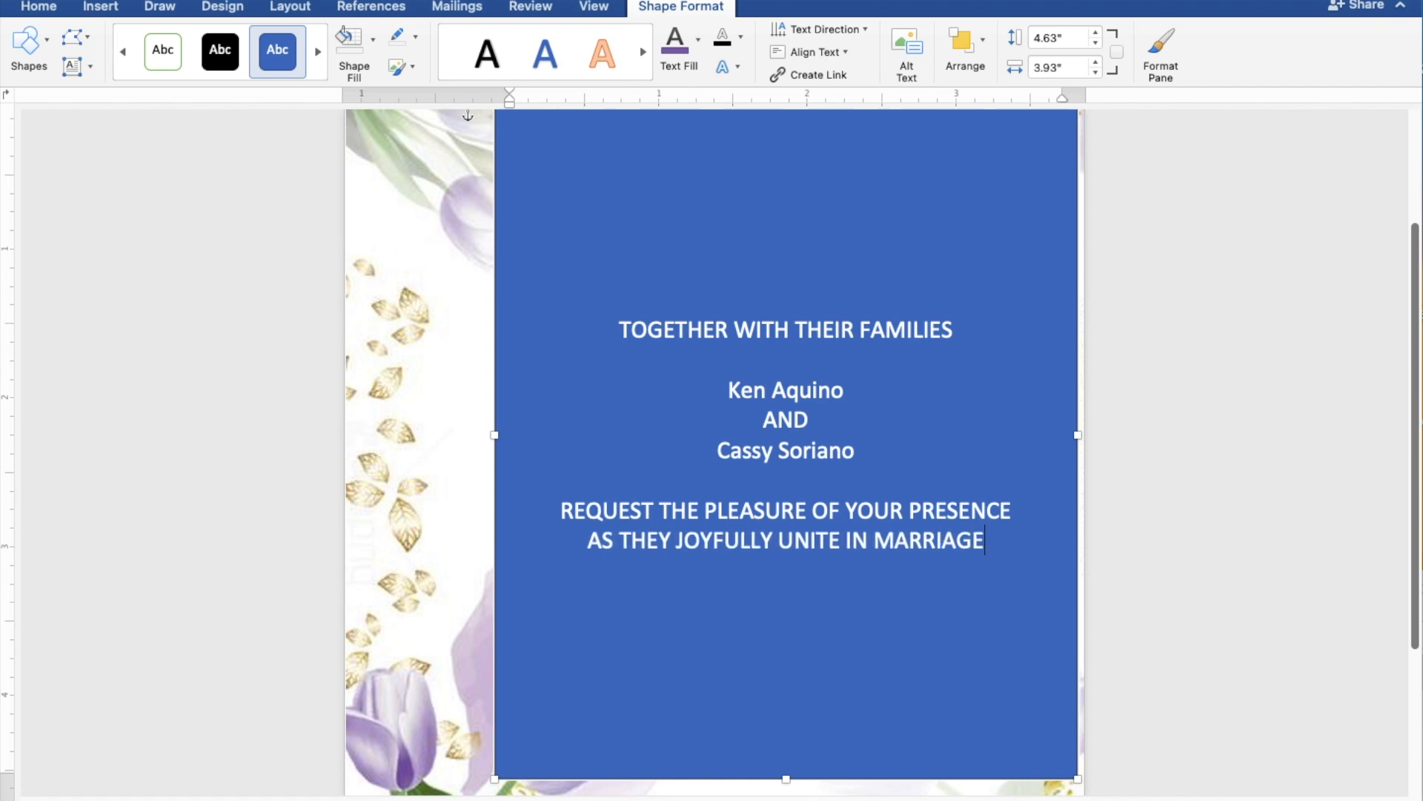
pyautogui.press('Return')
pyautogui.press('Return')
pyautogui.write('SUND')
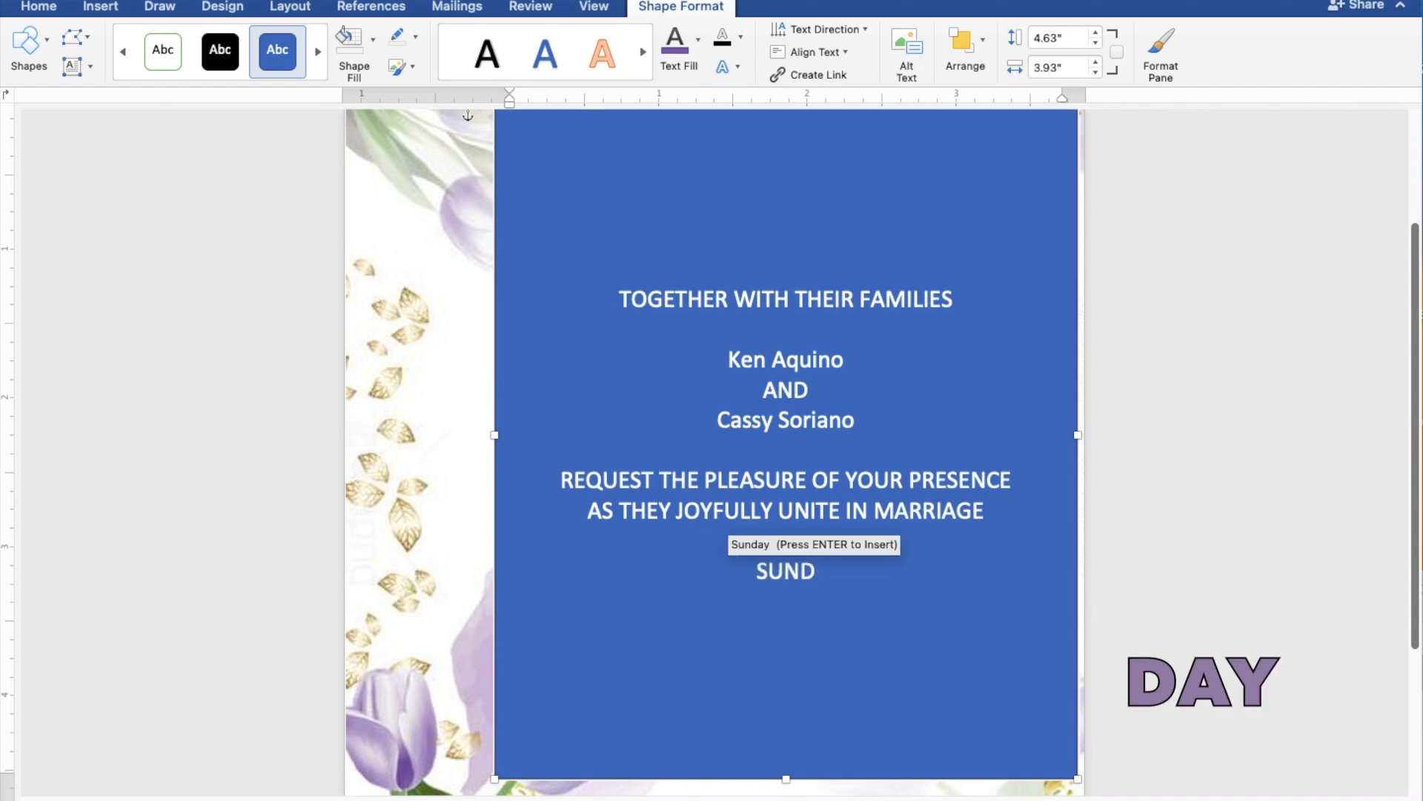
# - Complete the lines SUNDAY, JULY 30, 2023 and 10:00 IN THE MORNING
pyautogui.press('Return')
pyautogui.press('Return')
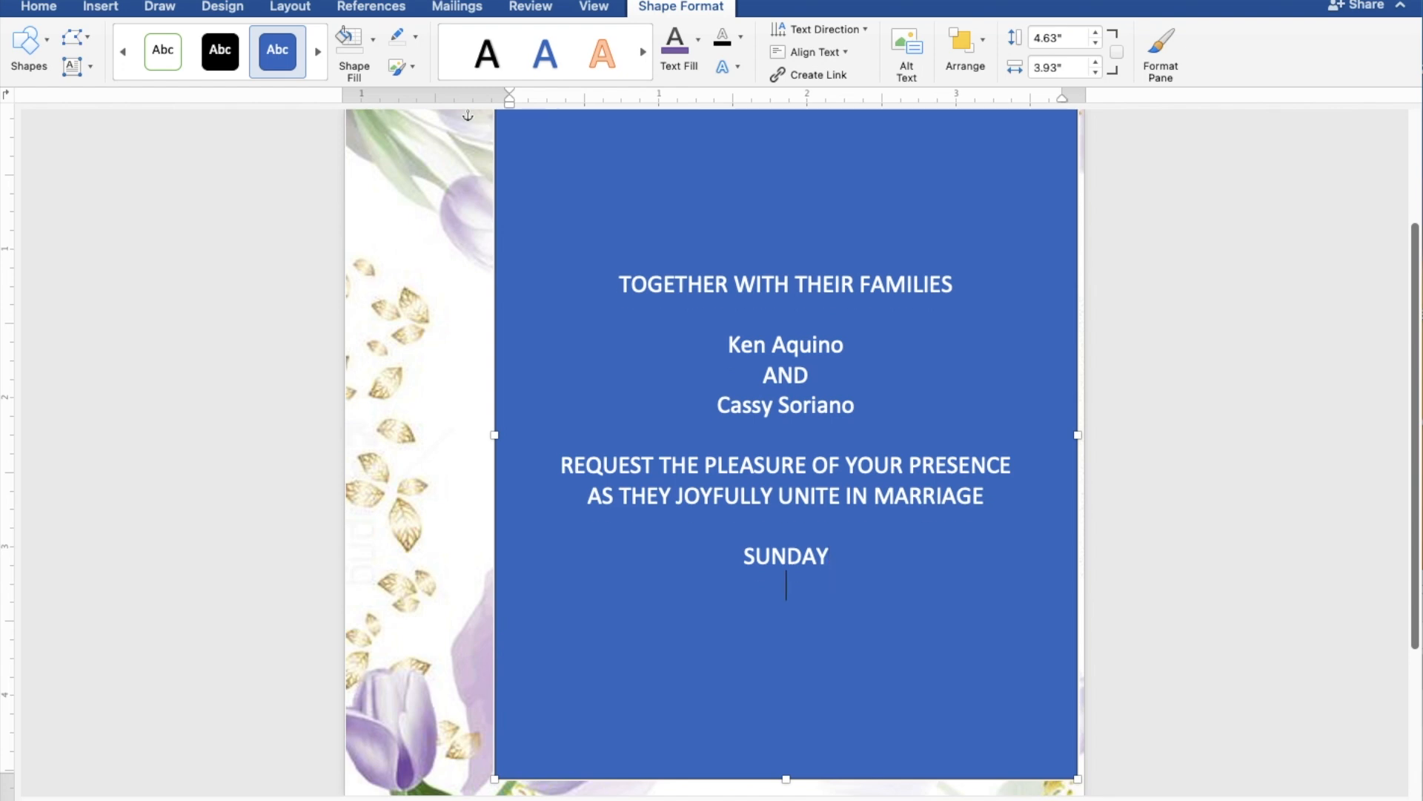
pyautogui.write('JU')
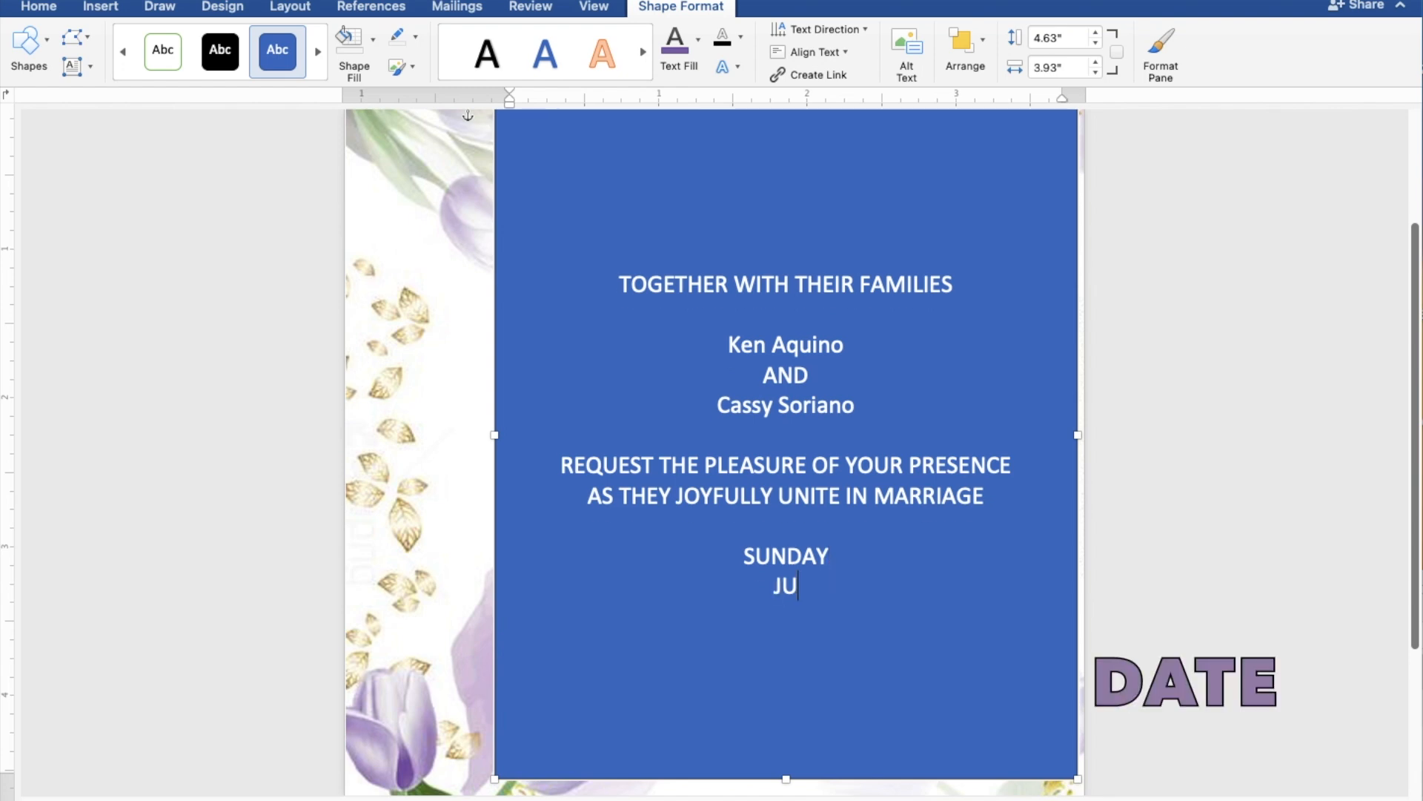
pyautogui.write('LY 30, 2023')
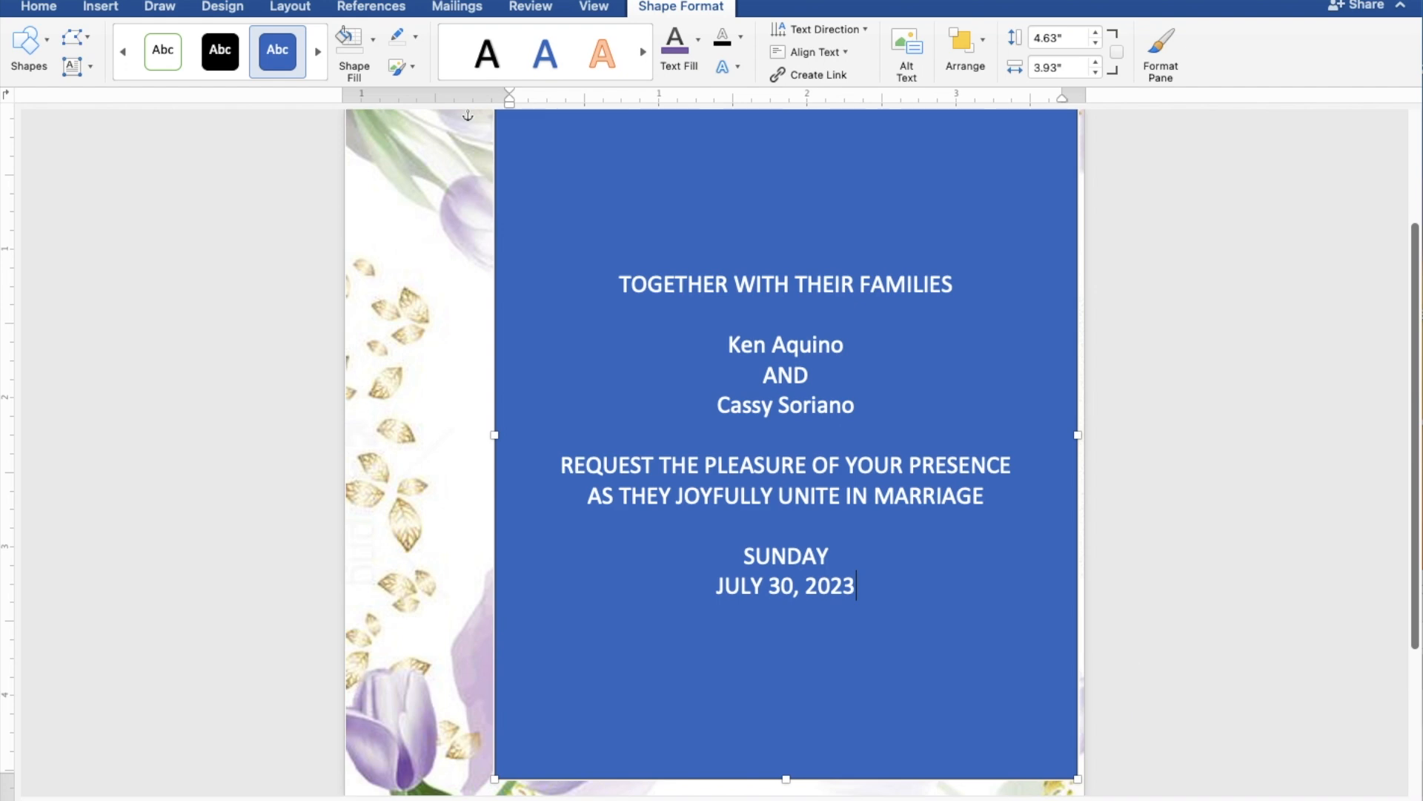
pyautogui.press('Return')
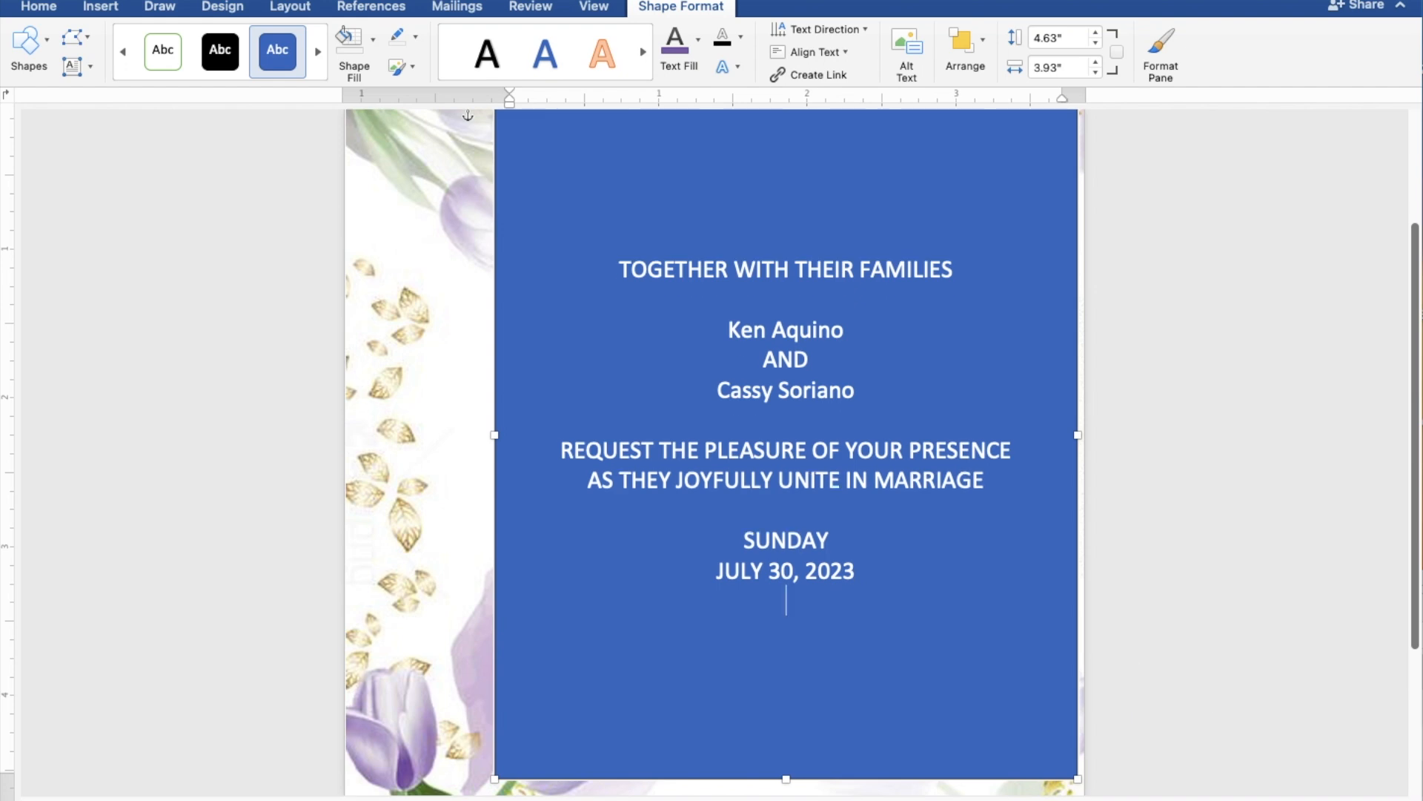
pyautogui.write('10:00')
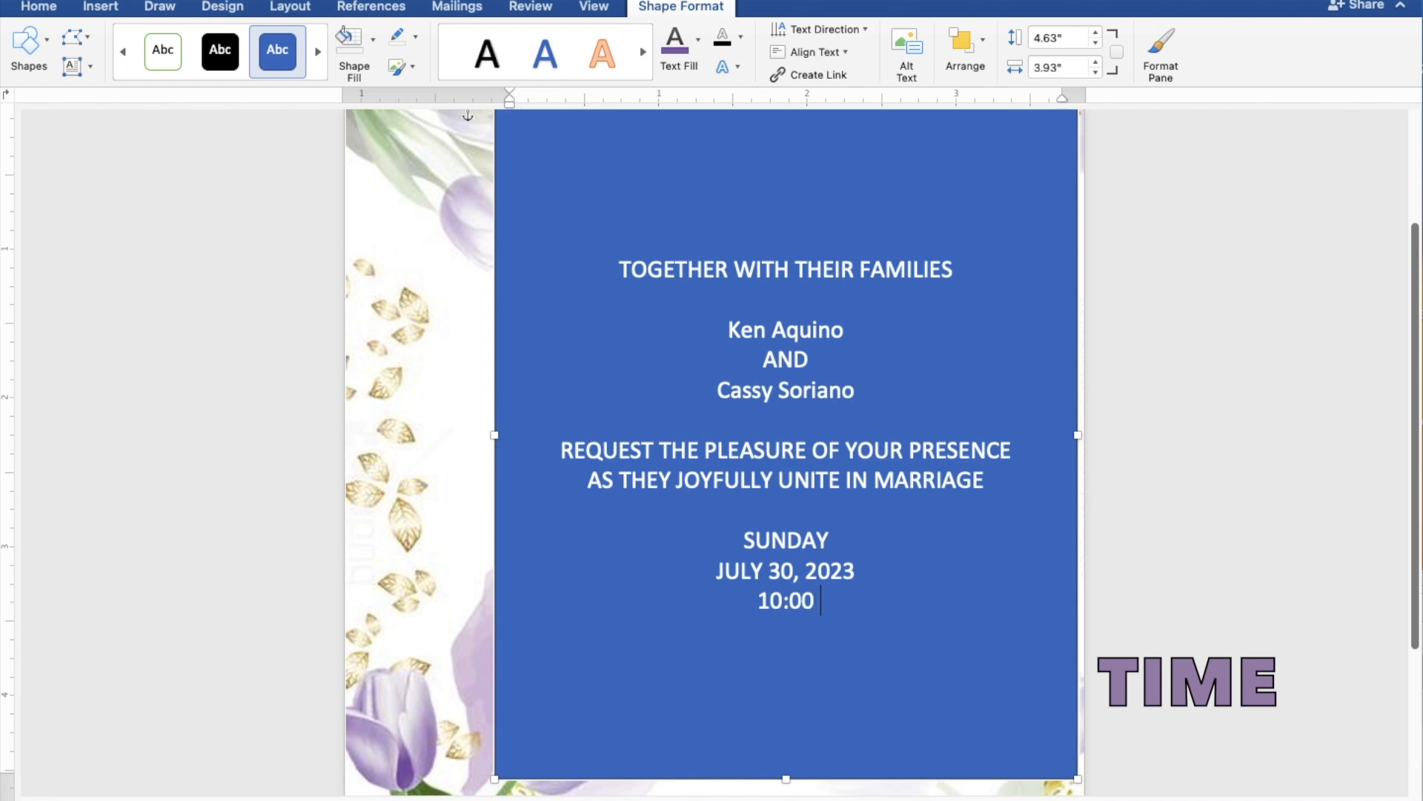
pyautogui.write(' IN THE M')
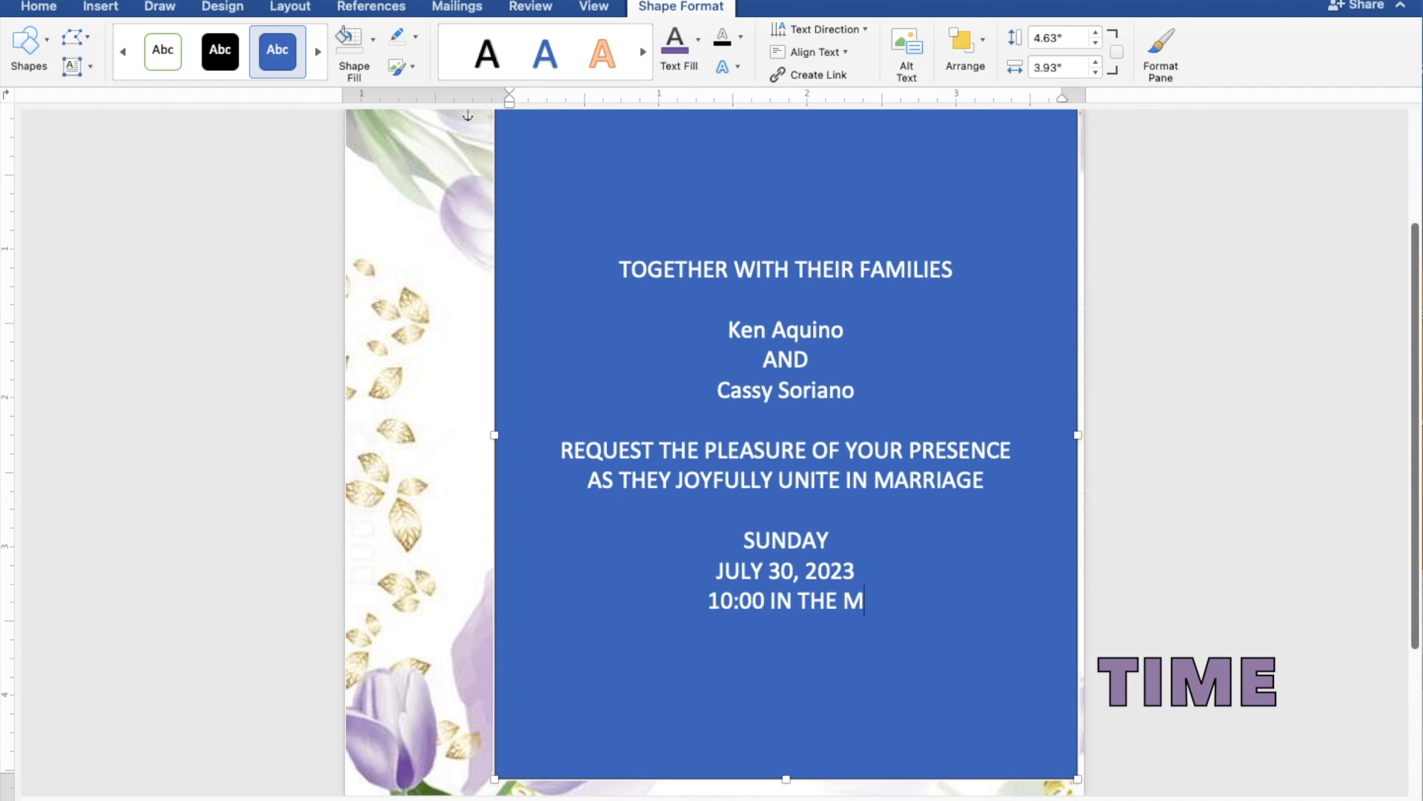
pyautogui.write('ORNING')
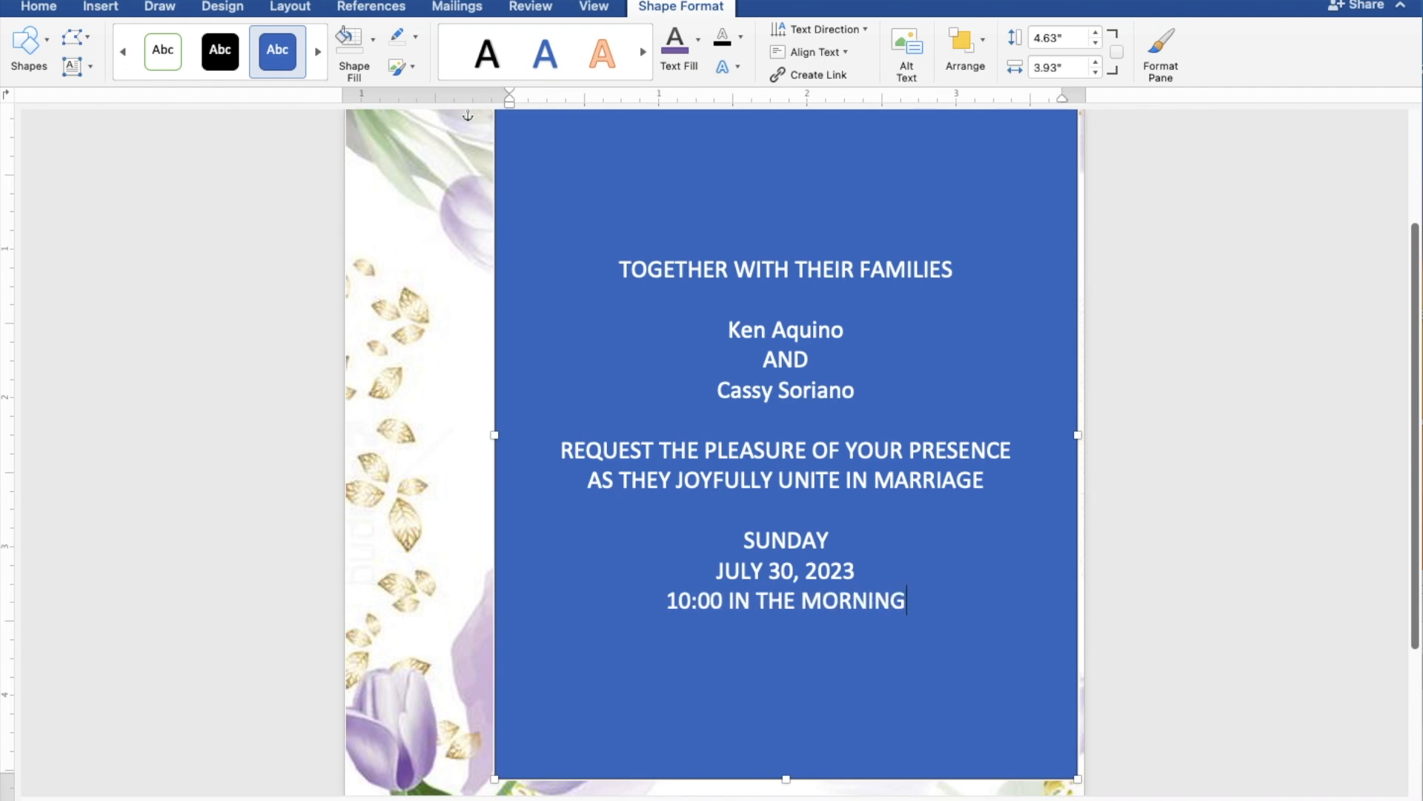
pyautogui.press('Return')
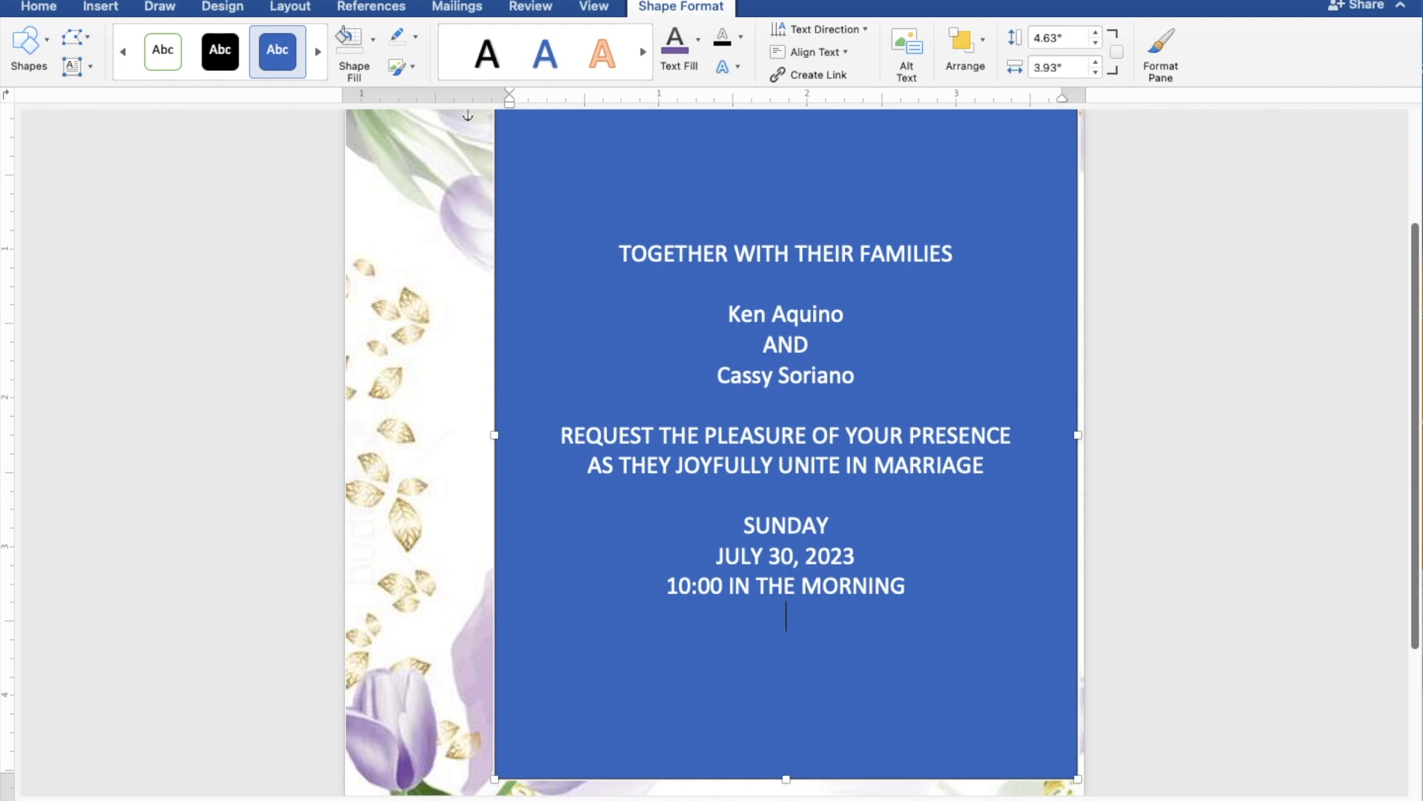
# - Add ST. THOMAS AQUINAS PARISH CHURCH, MANGALDAN, PANGASINAN and 'Reception to follow', then select all the wording
pyautogui.write('ST.')
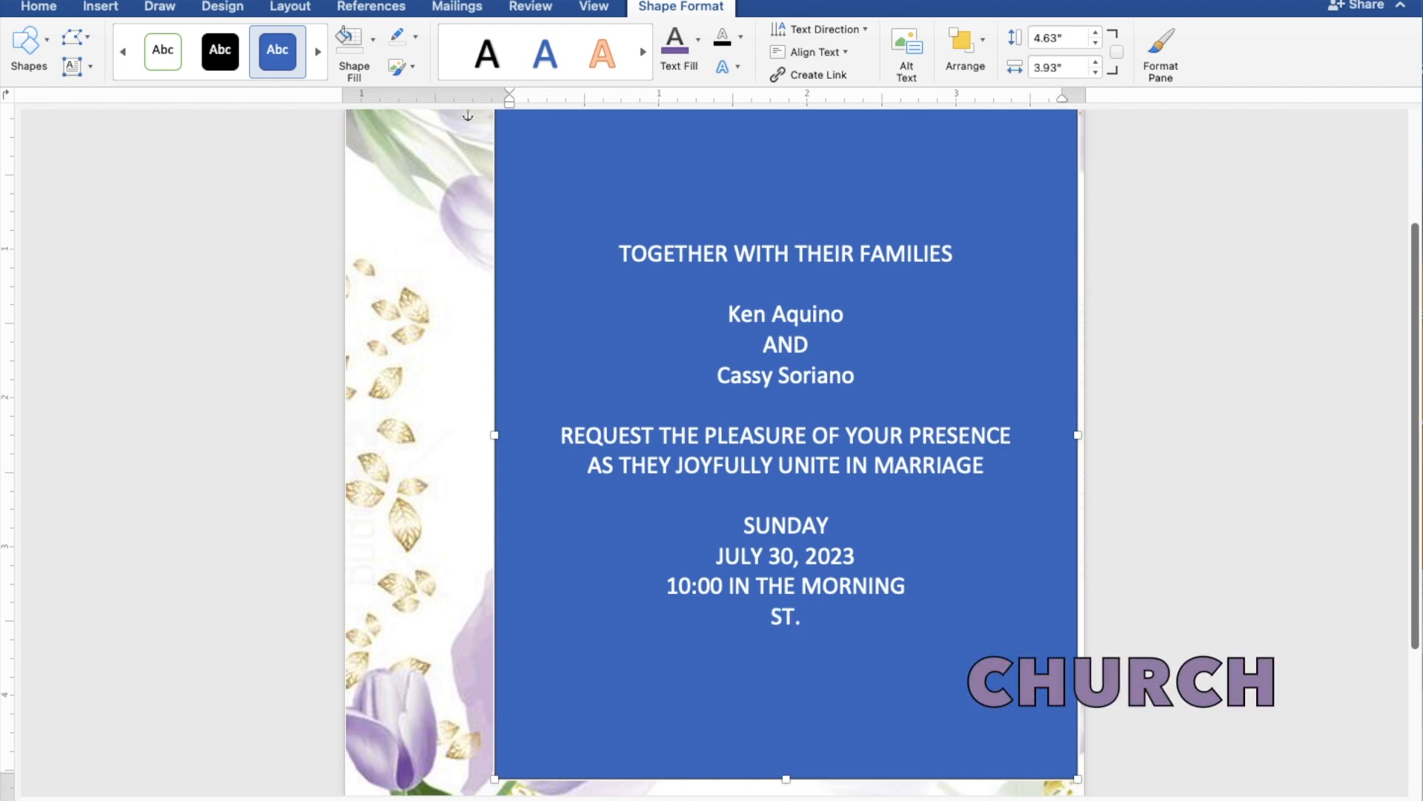
pyautogui.write(' THOMAS A')
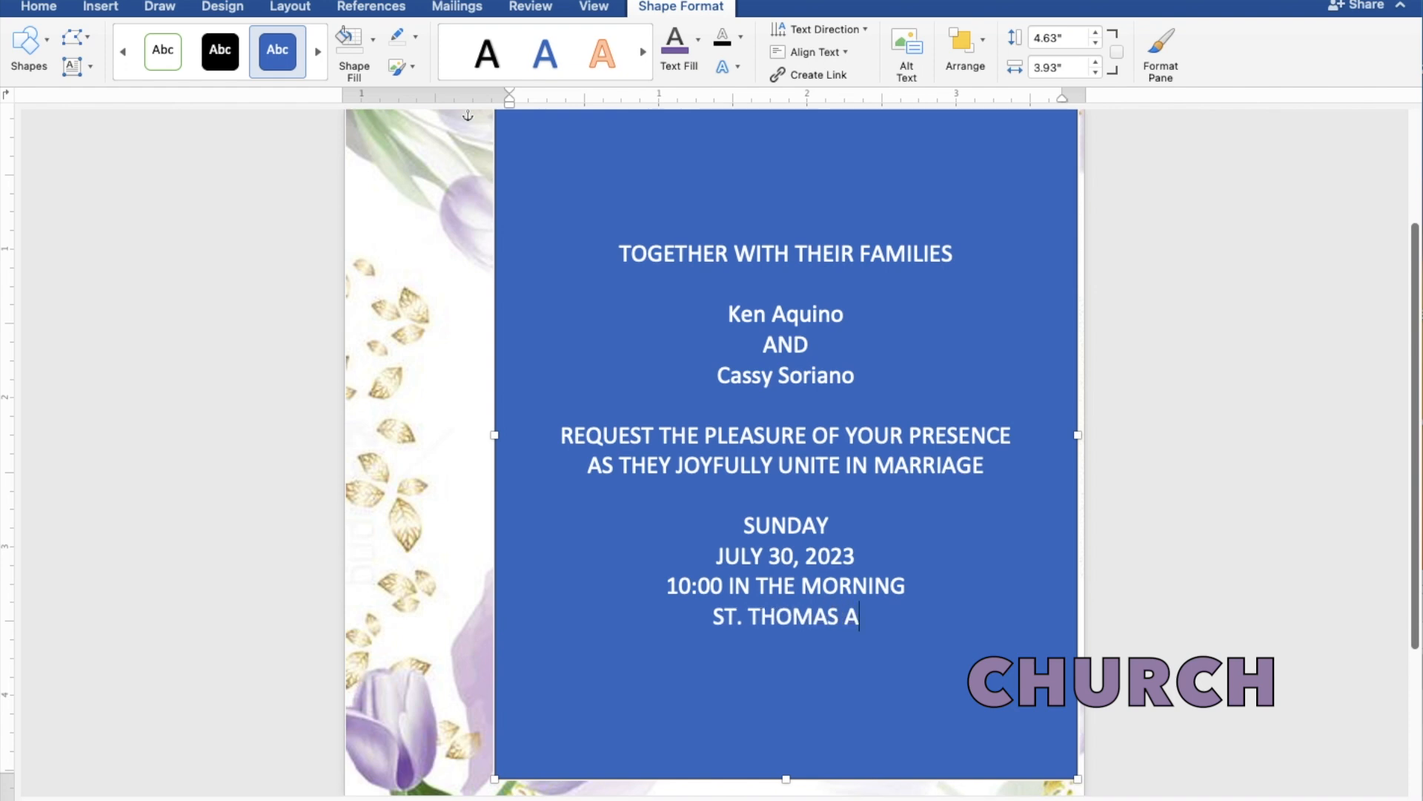
pyautogui.write('QUINAS')
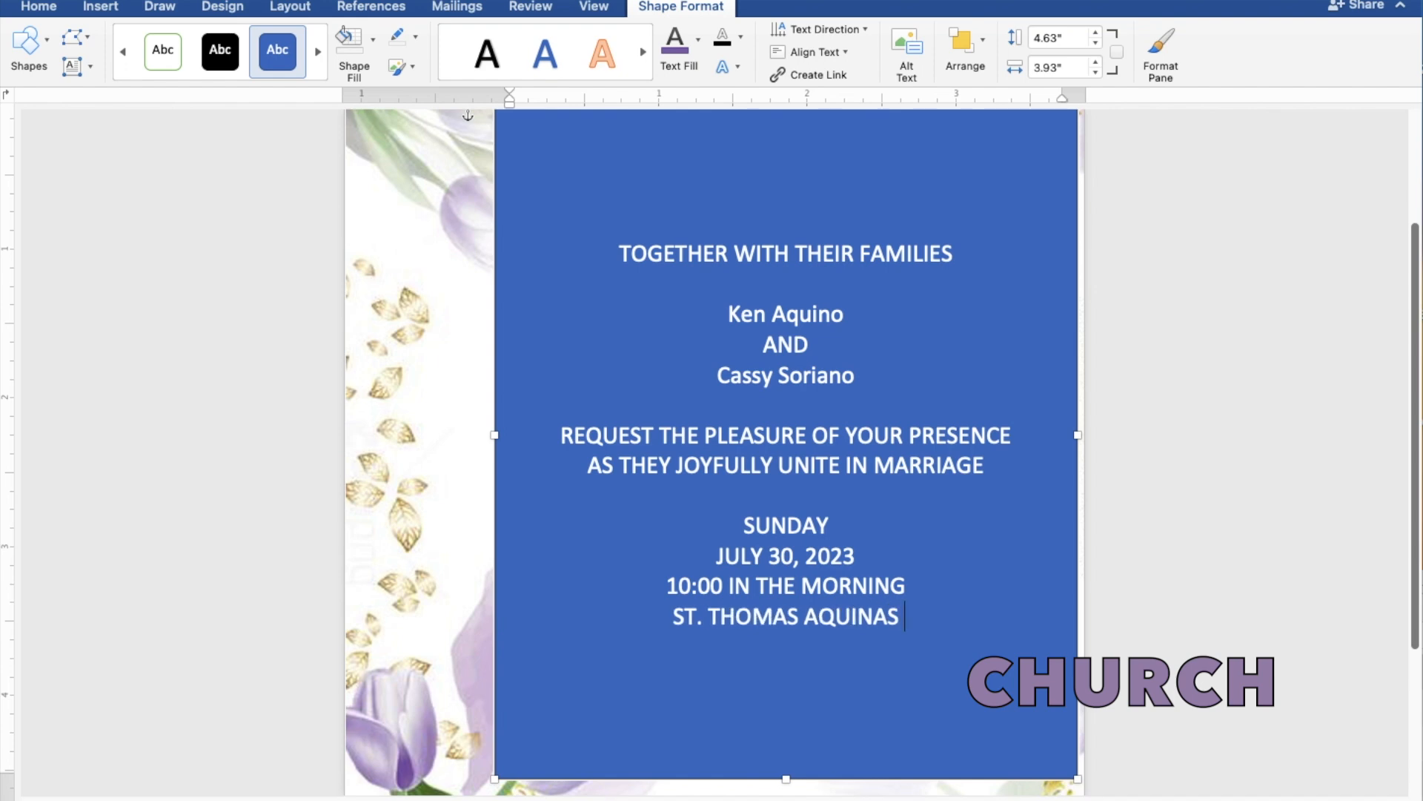
pyautogui.write(' PAR')
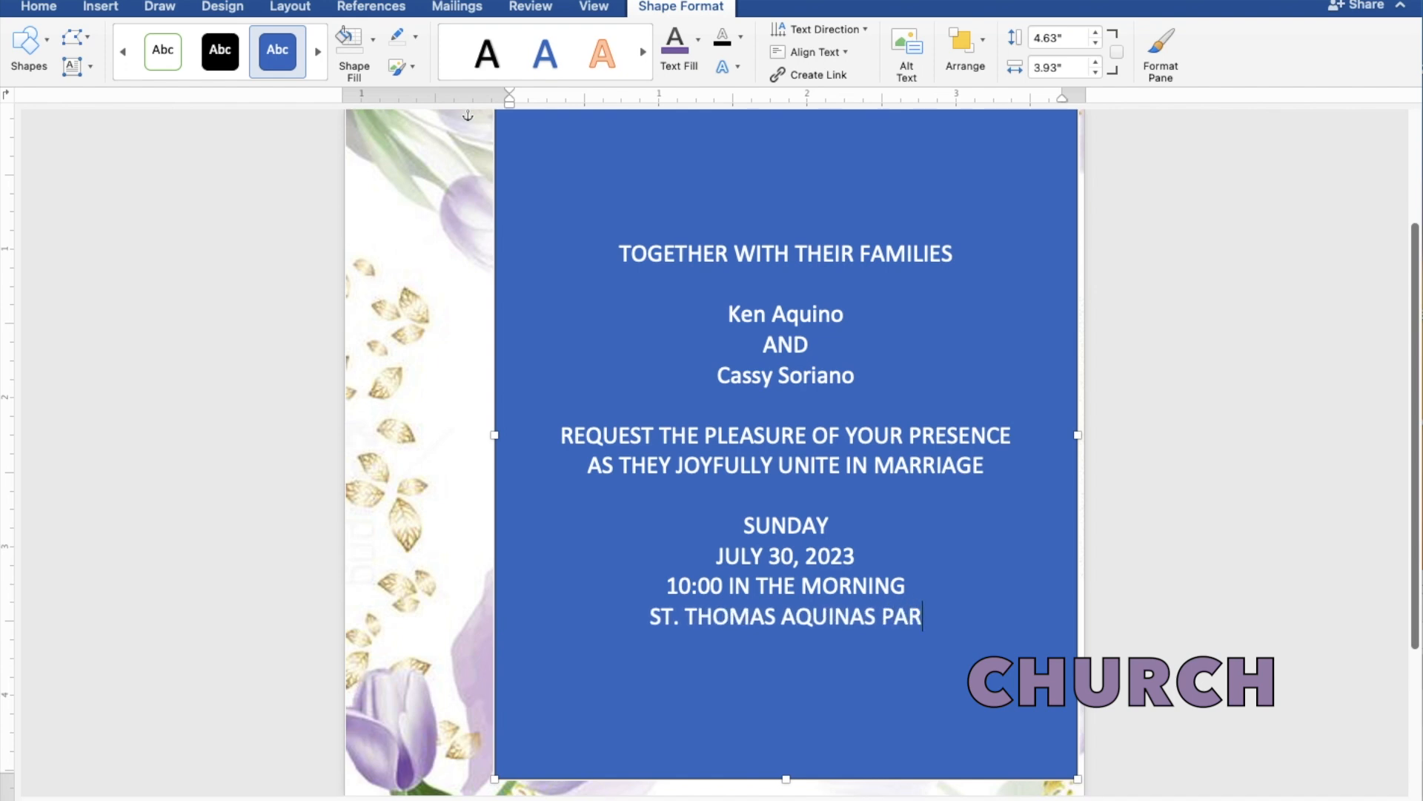
pyautogui.write('ISH')
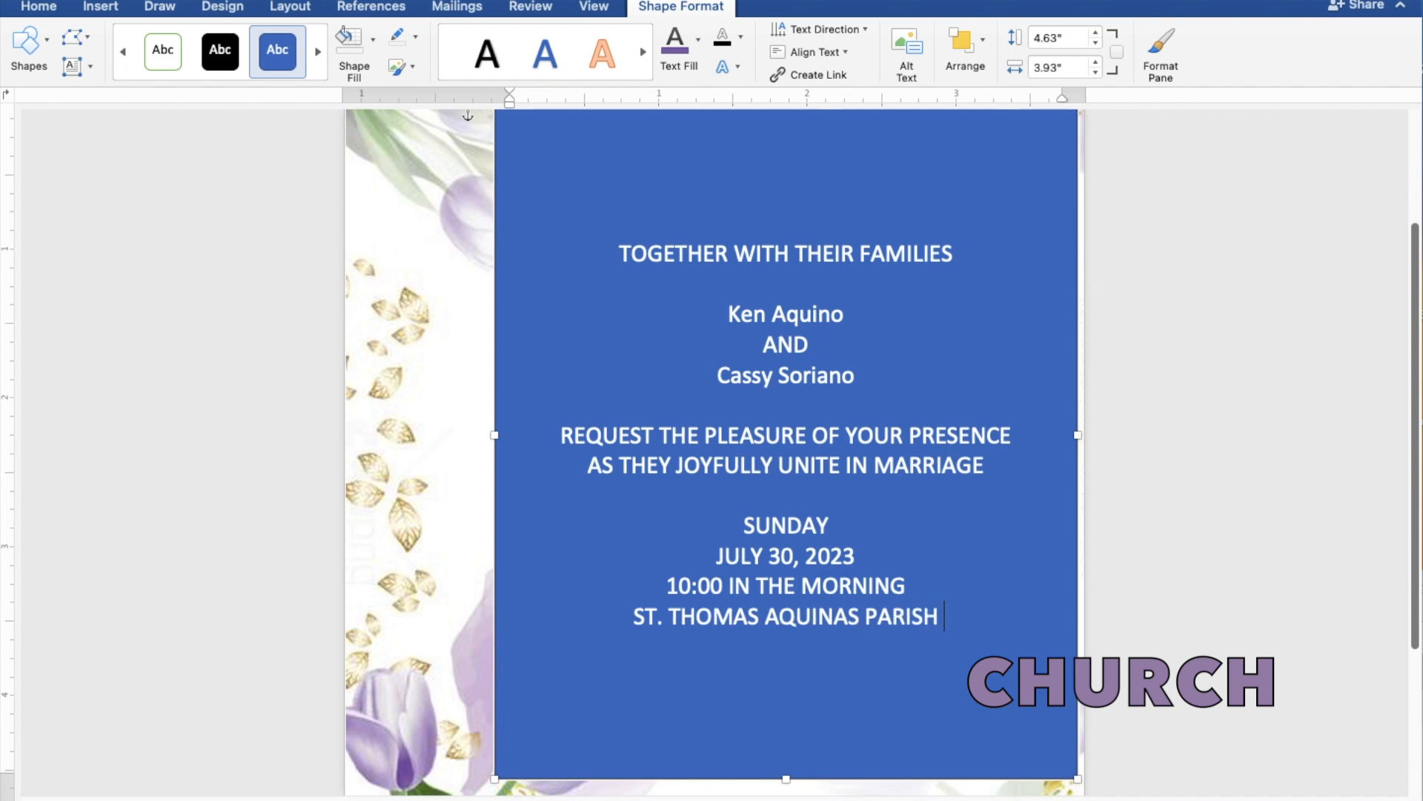
pyautogui.write(' CHURCH')
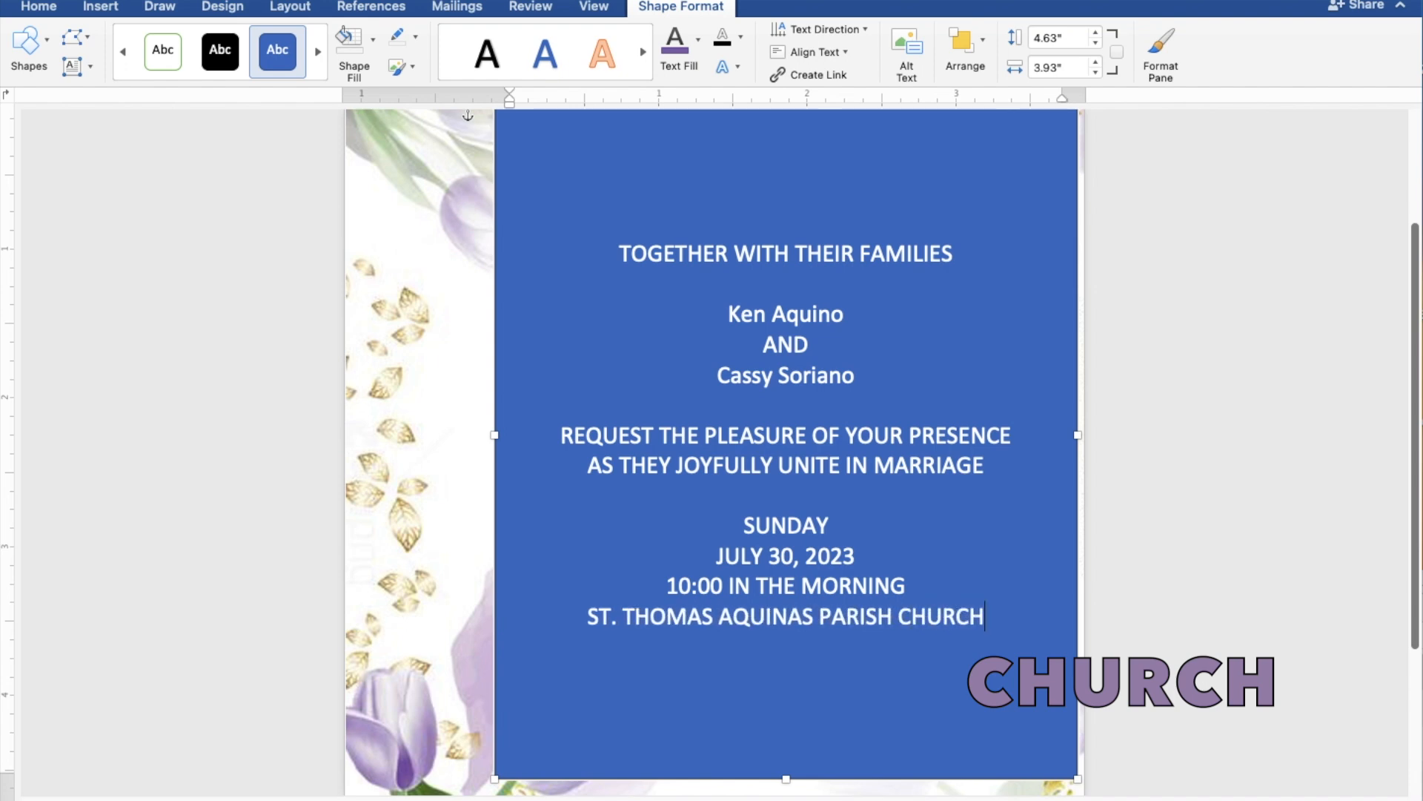
pyautogui.press('Return')
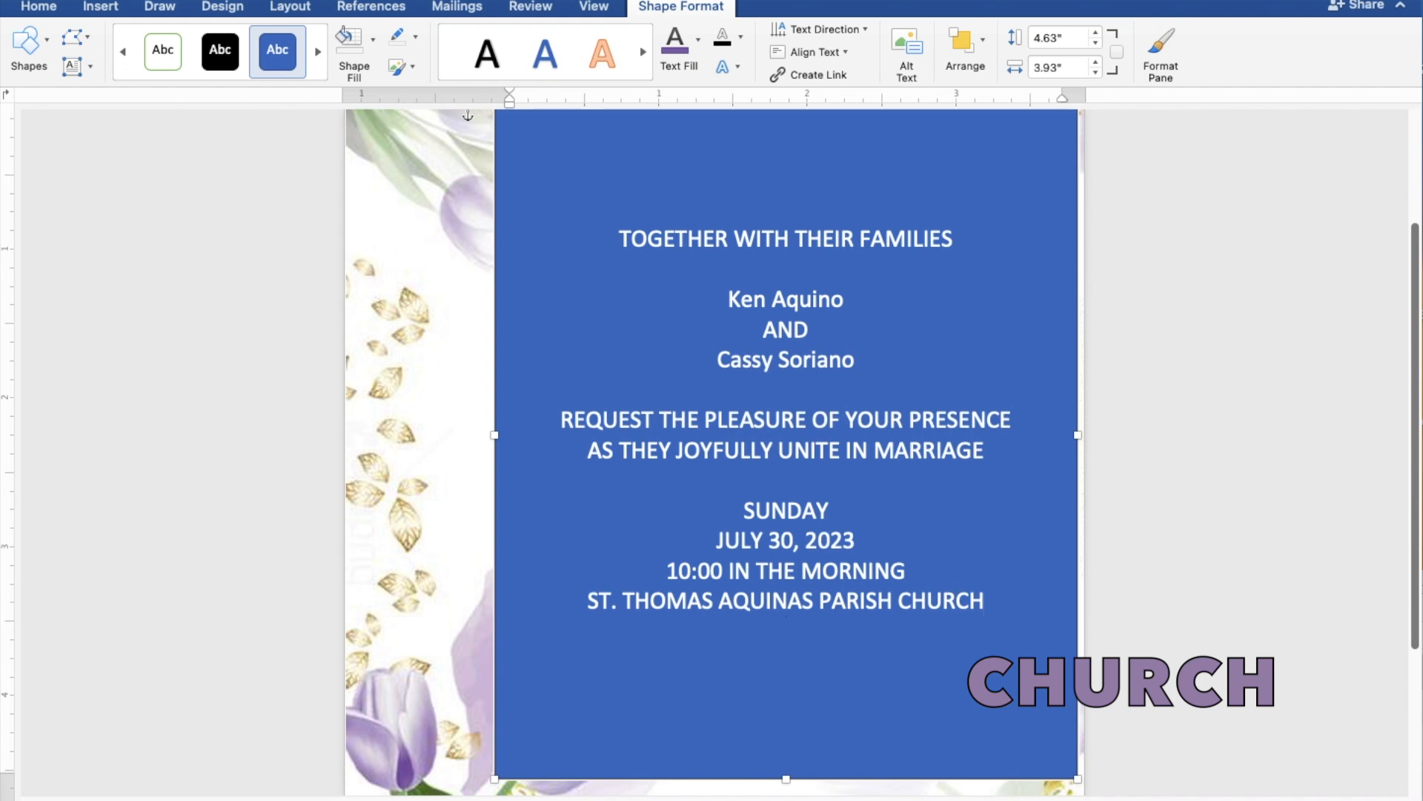
pyautogui.write('MANGA')
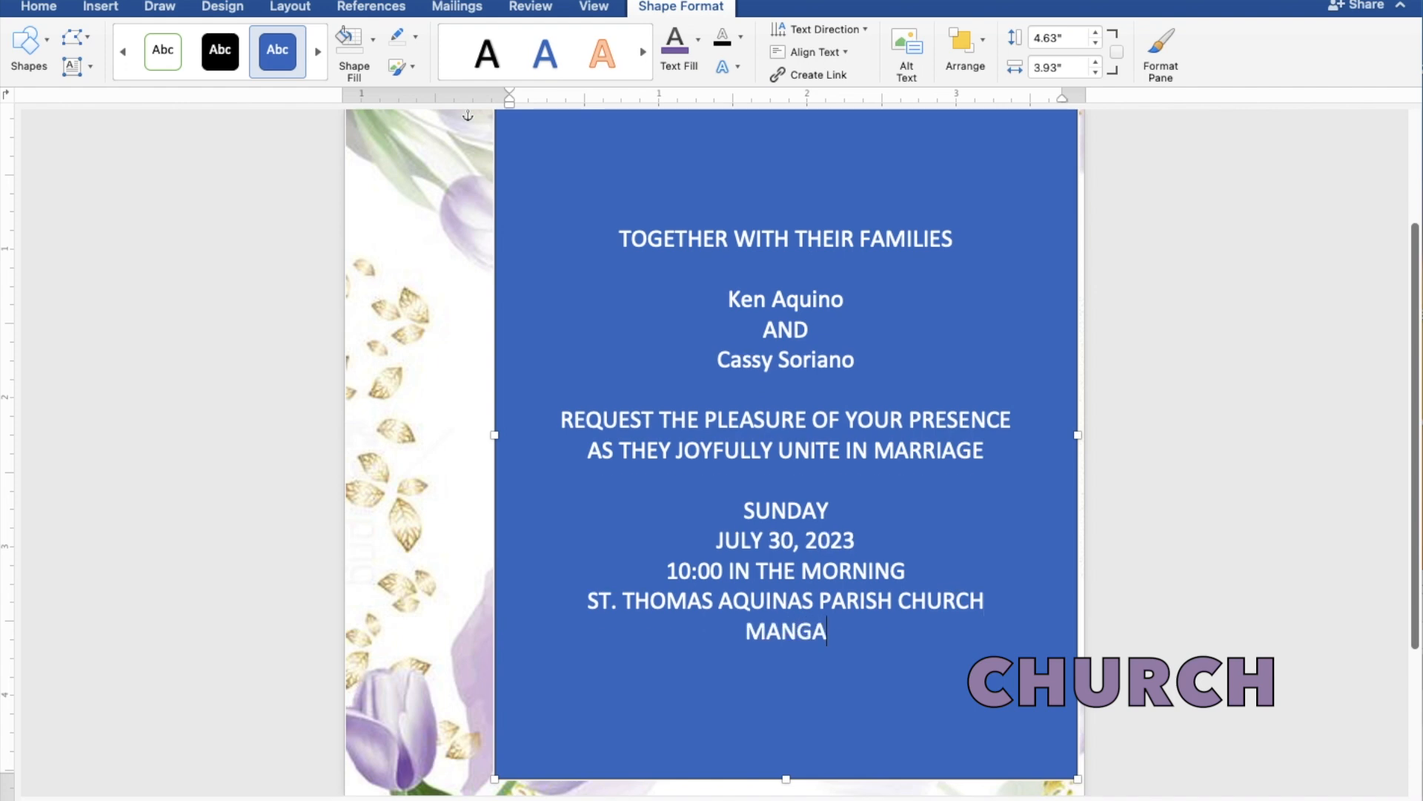
pyautogui.write('LDAN')
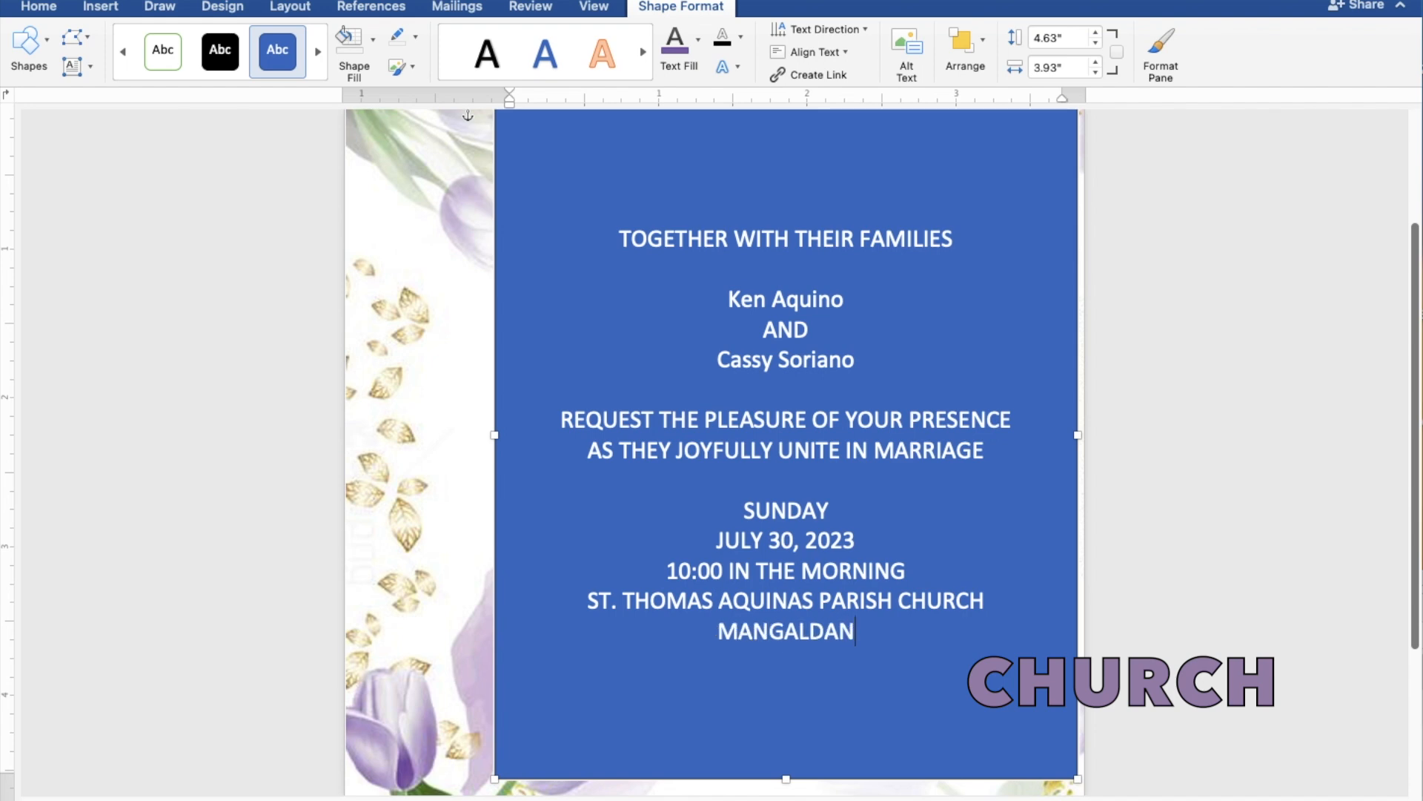
pyautogui.write(', P')
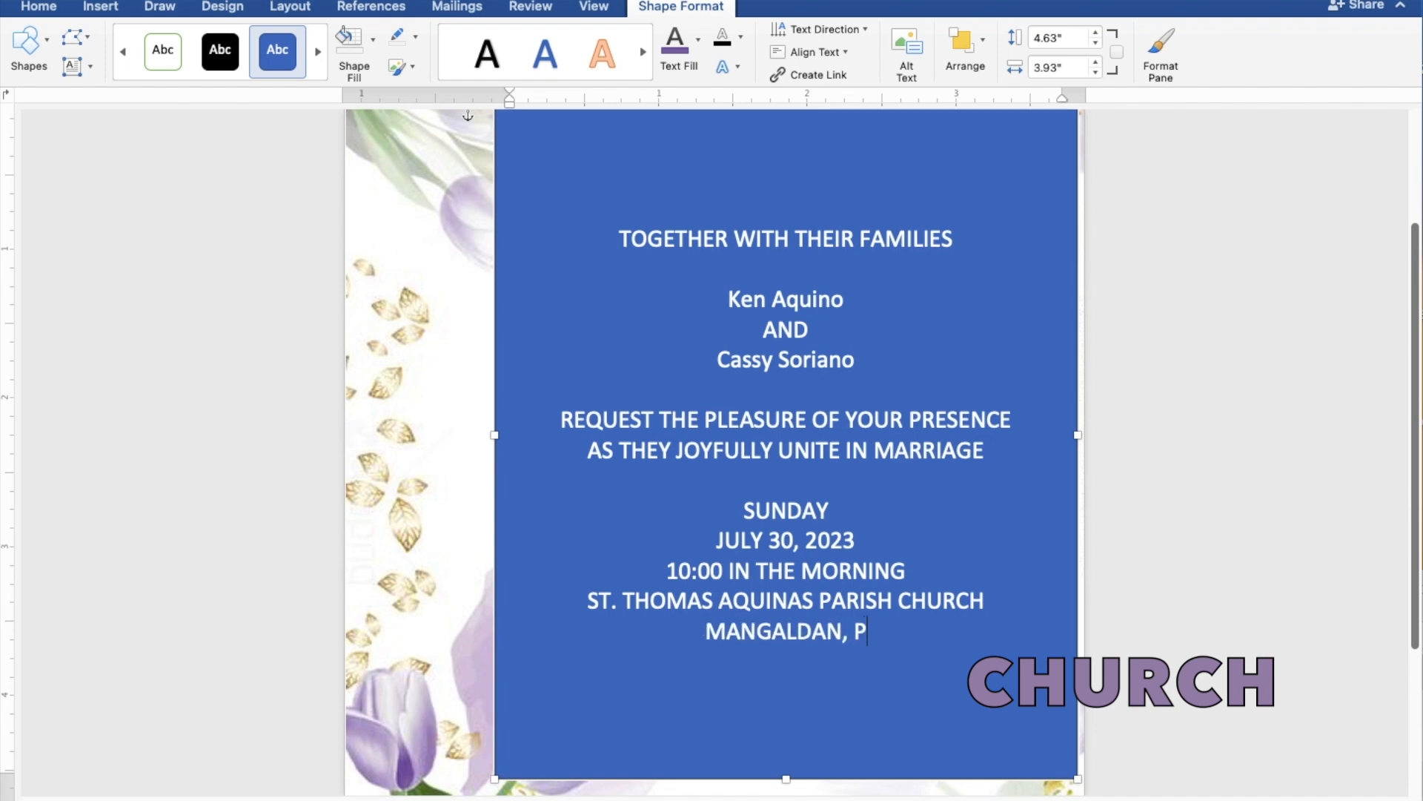
pyautogui.write('ANGA')
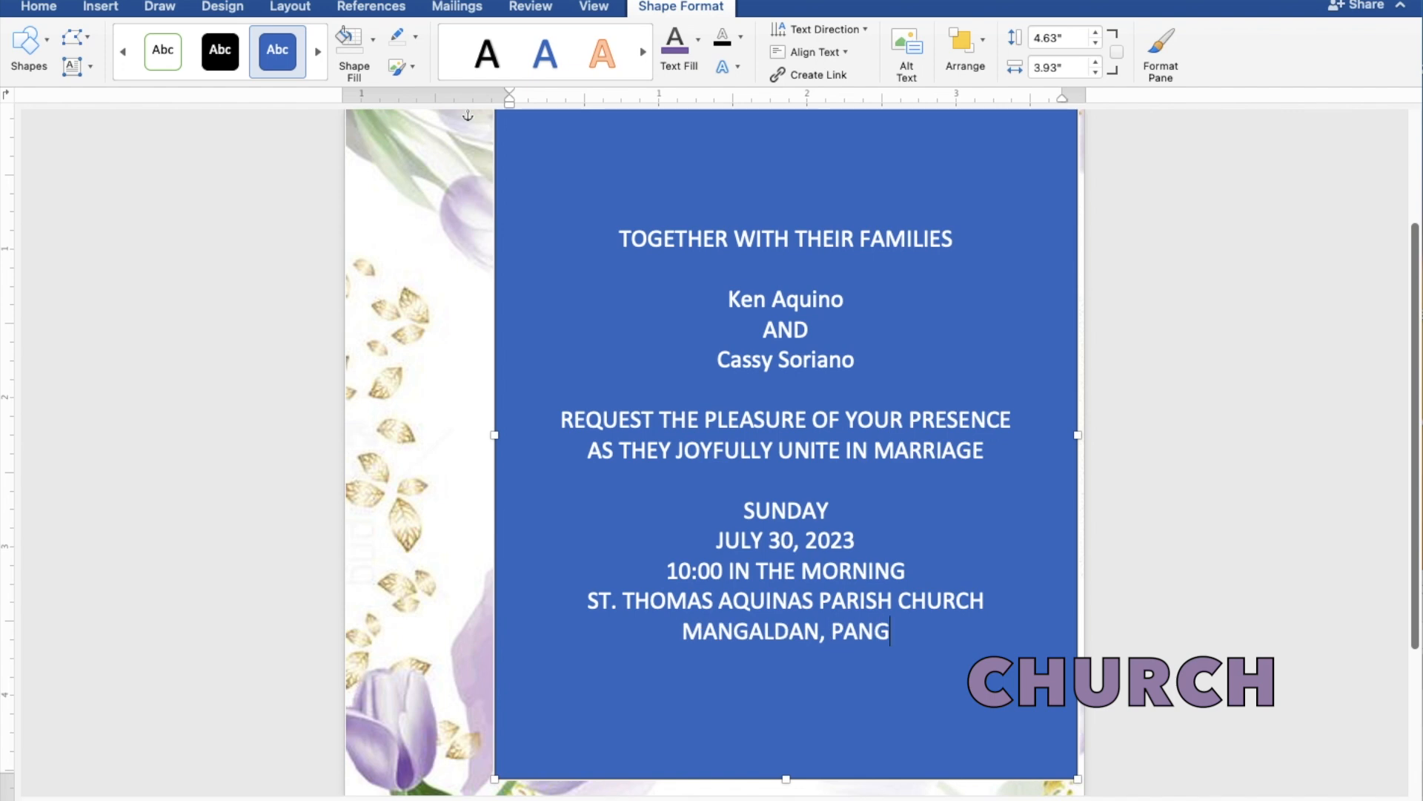
pyautogui.write('SINAN')
pyautogui.press('Return')
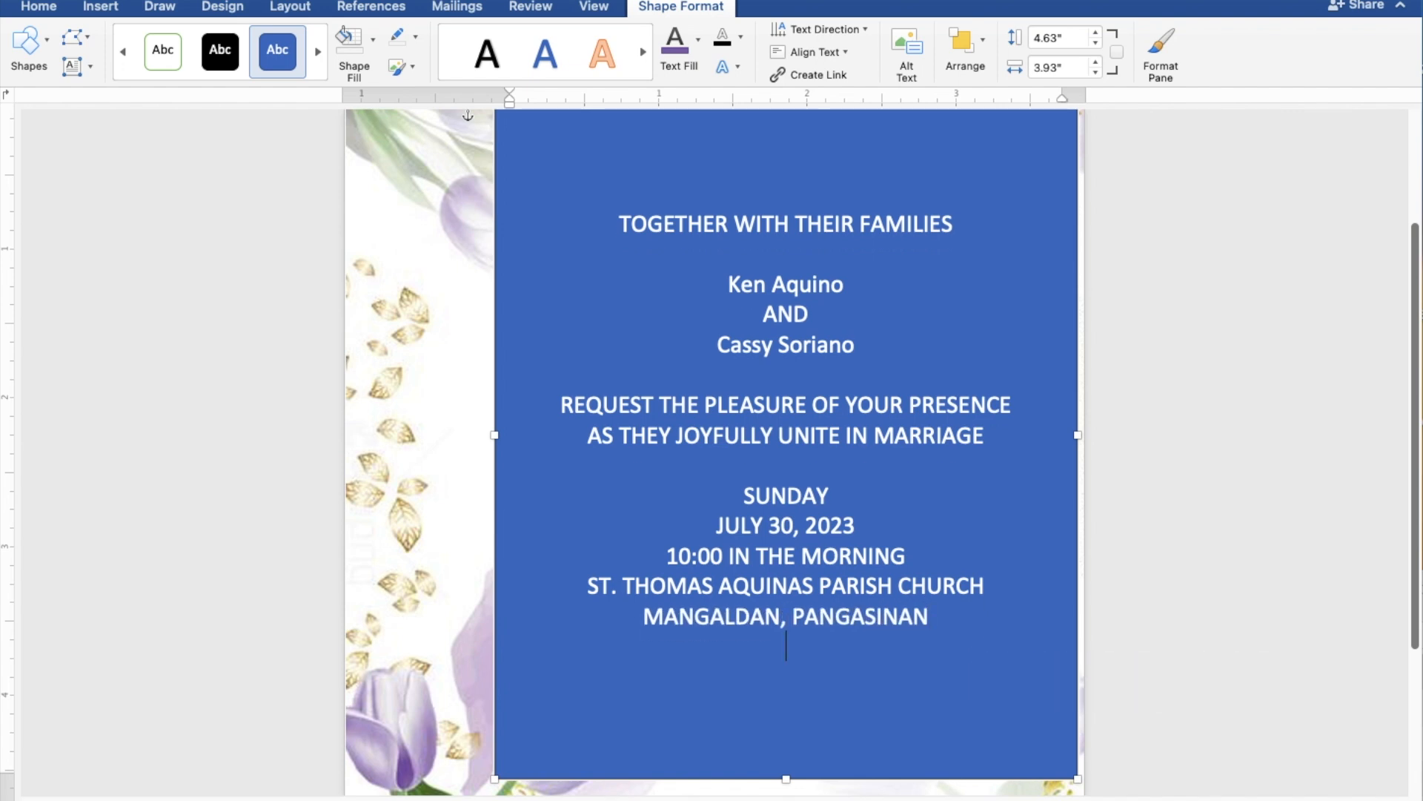
pyautogui.press('Return')
pyautogui.write('Rec')
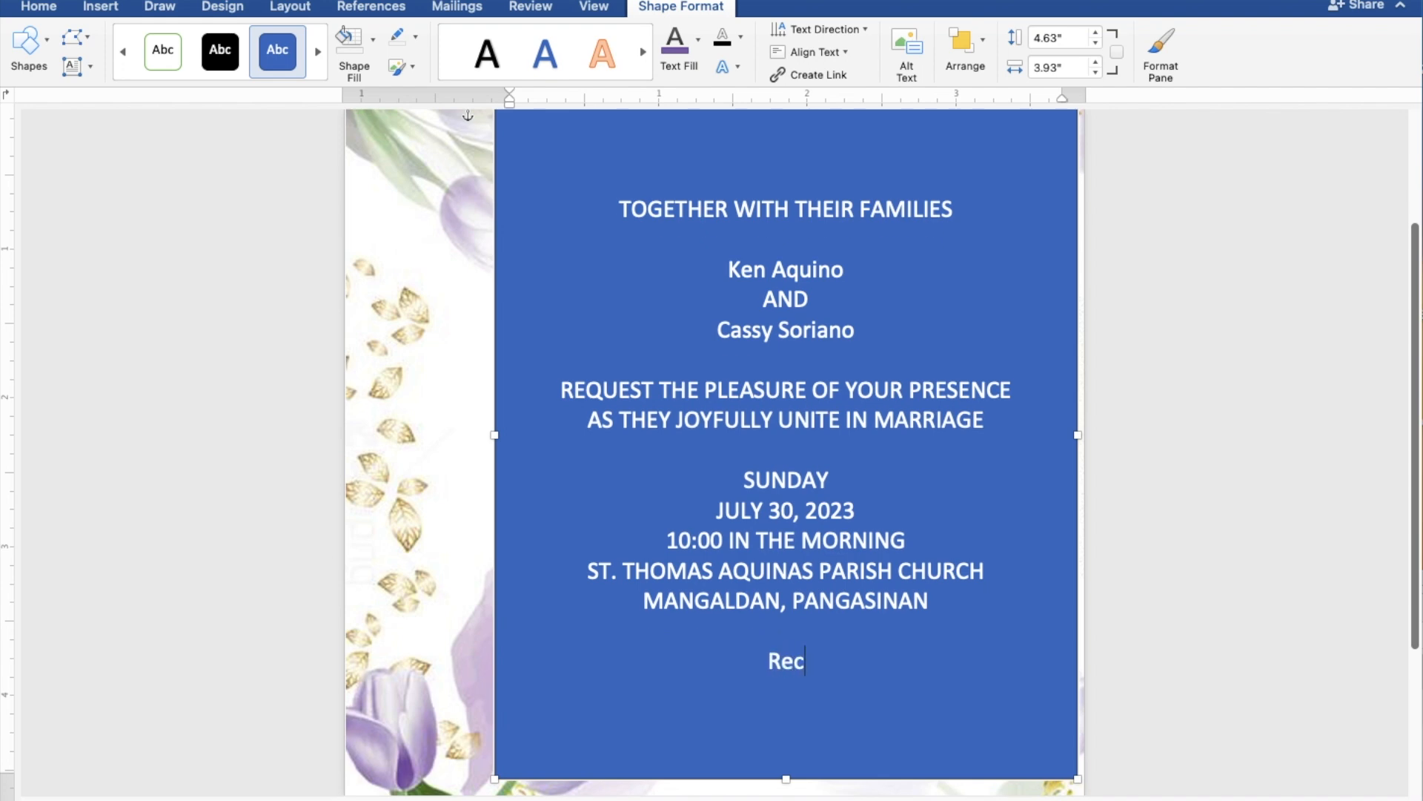
pyautogui.write('eption t')
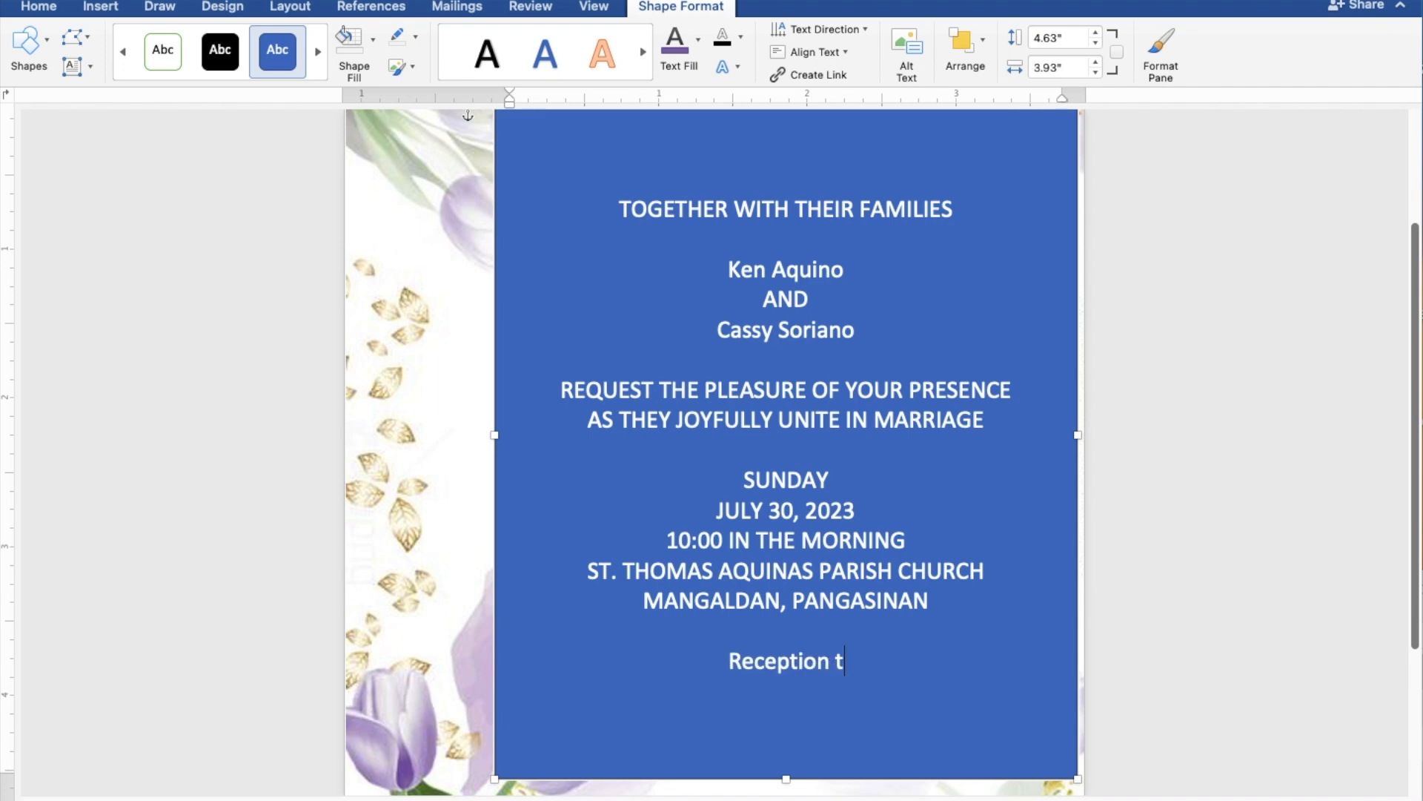
pyautogui.write('o fo')
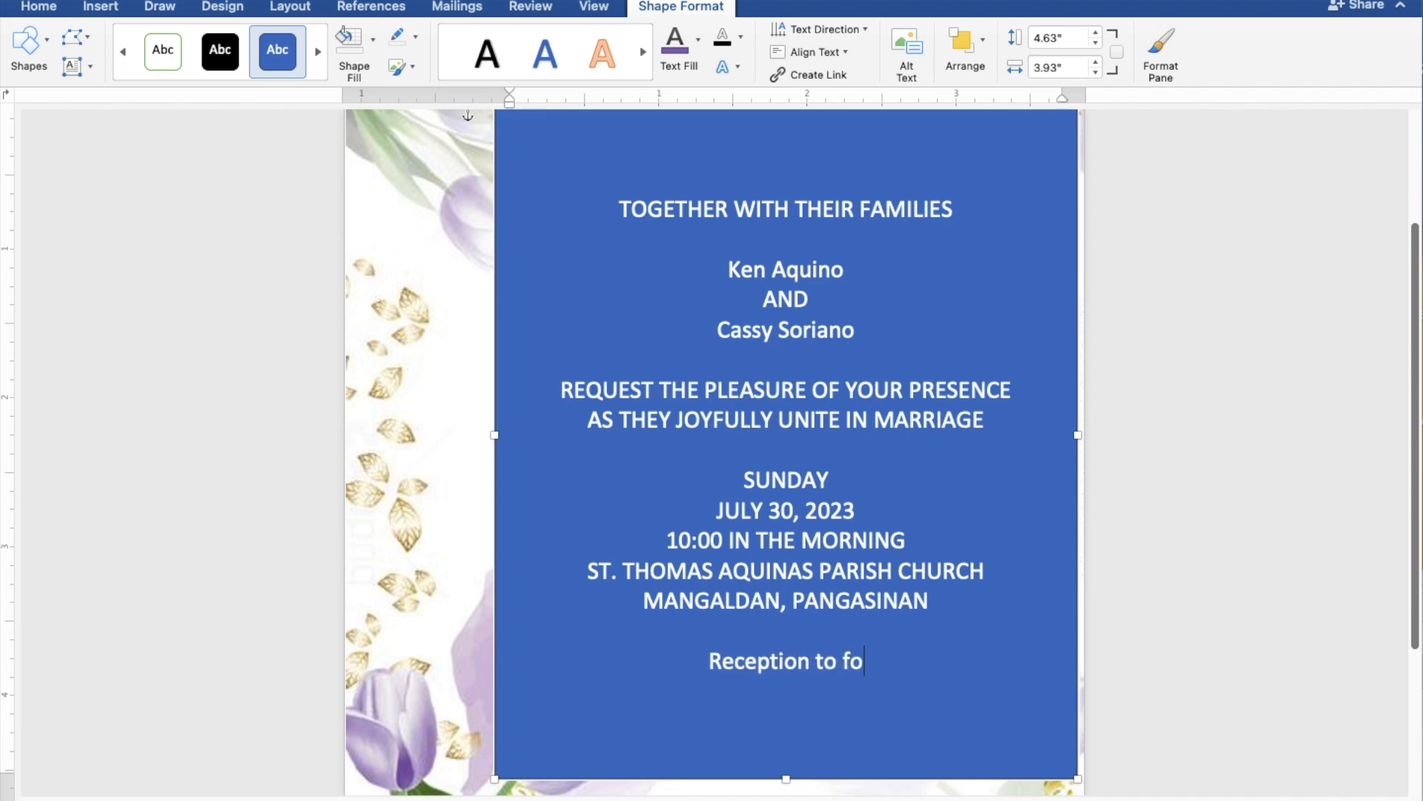
pyautogui.write('llow')
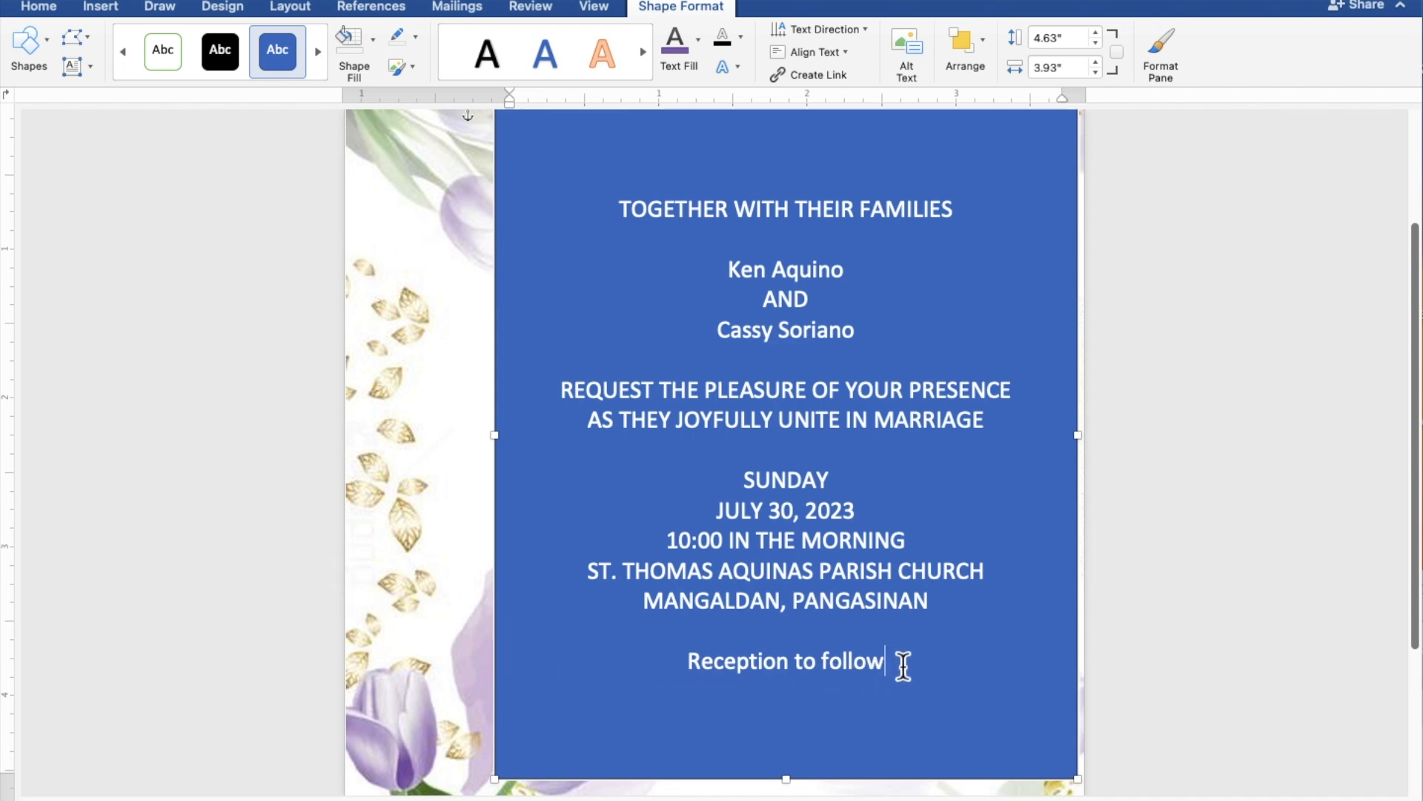
pyautogui.moveTo(885, 667); pyautogui.dragTo(620, 217)
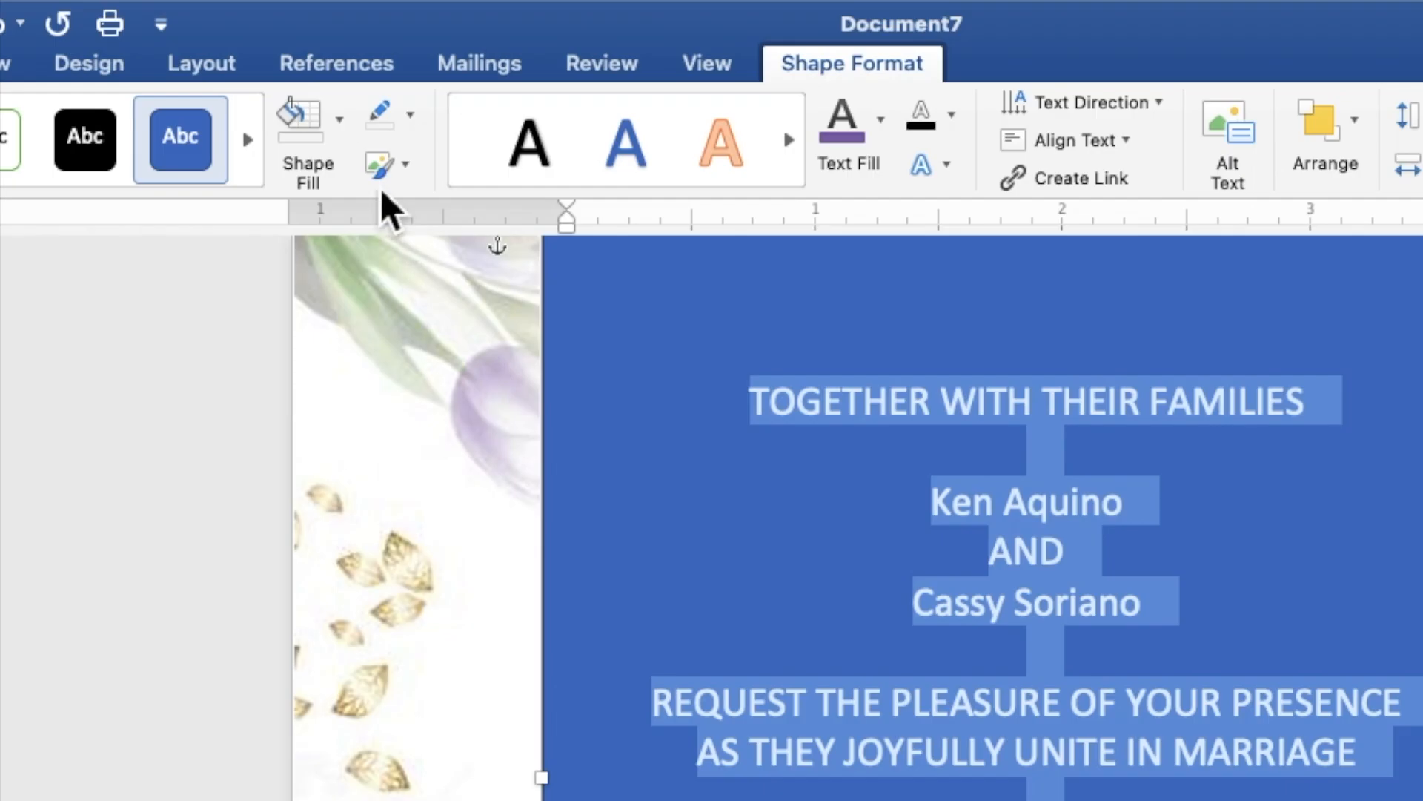
# - Give the text box no fill and no outline, and color its wording dark gray
pyautogui.click(344, 137)
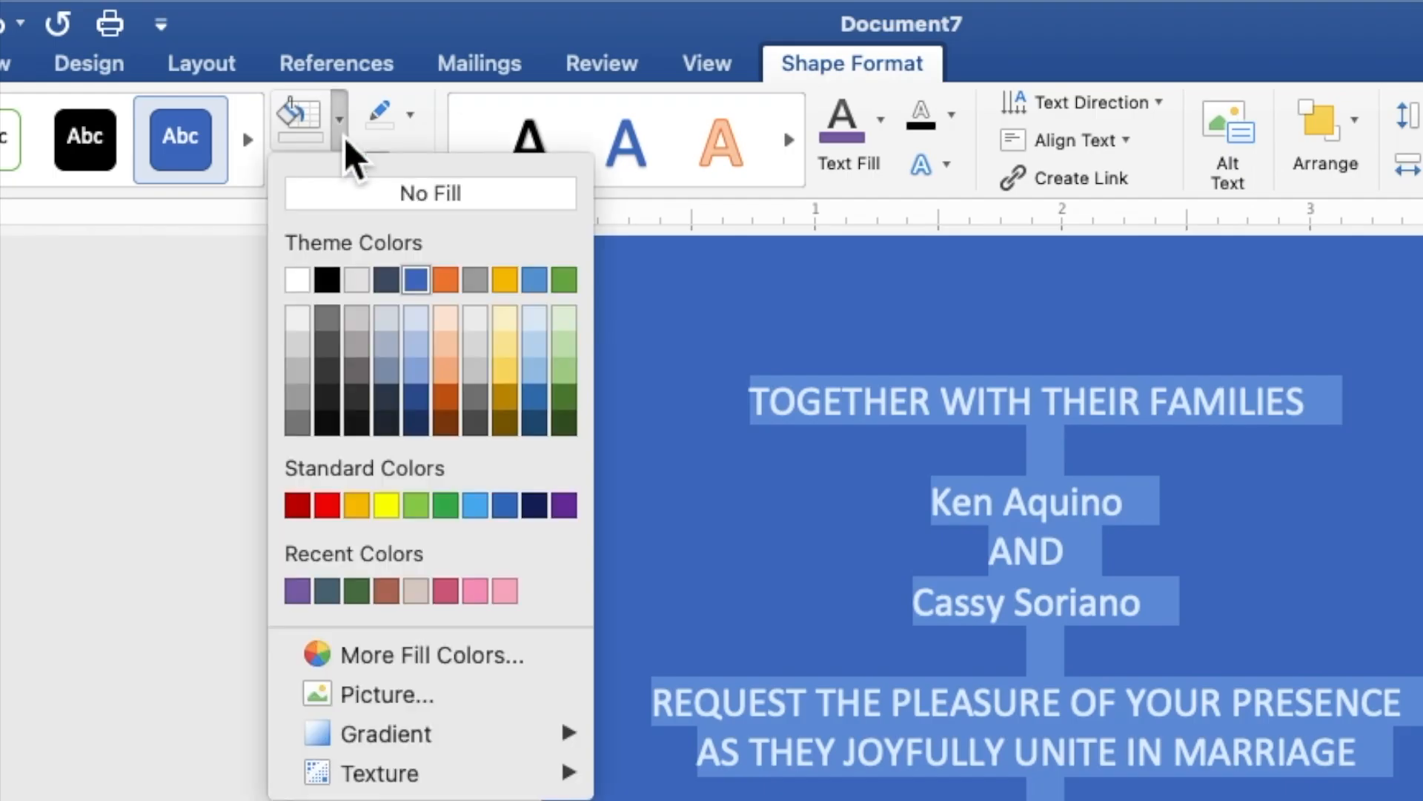
pyautogui.click(353, 186)
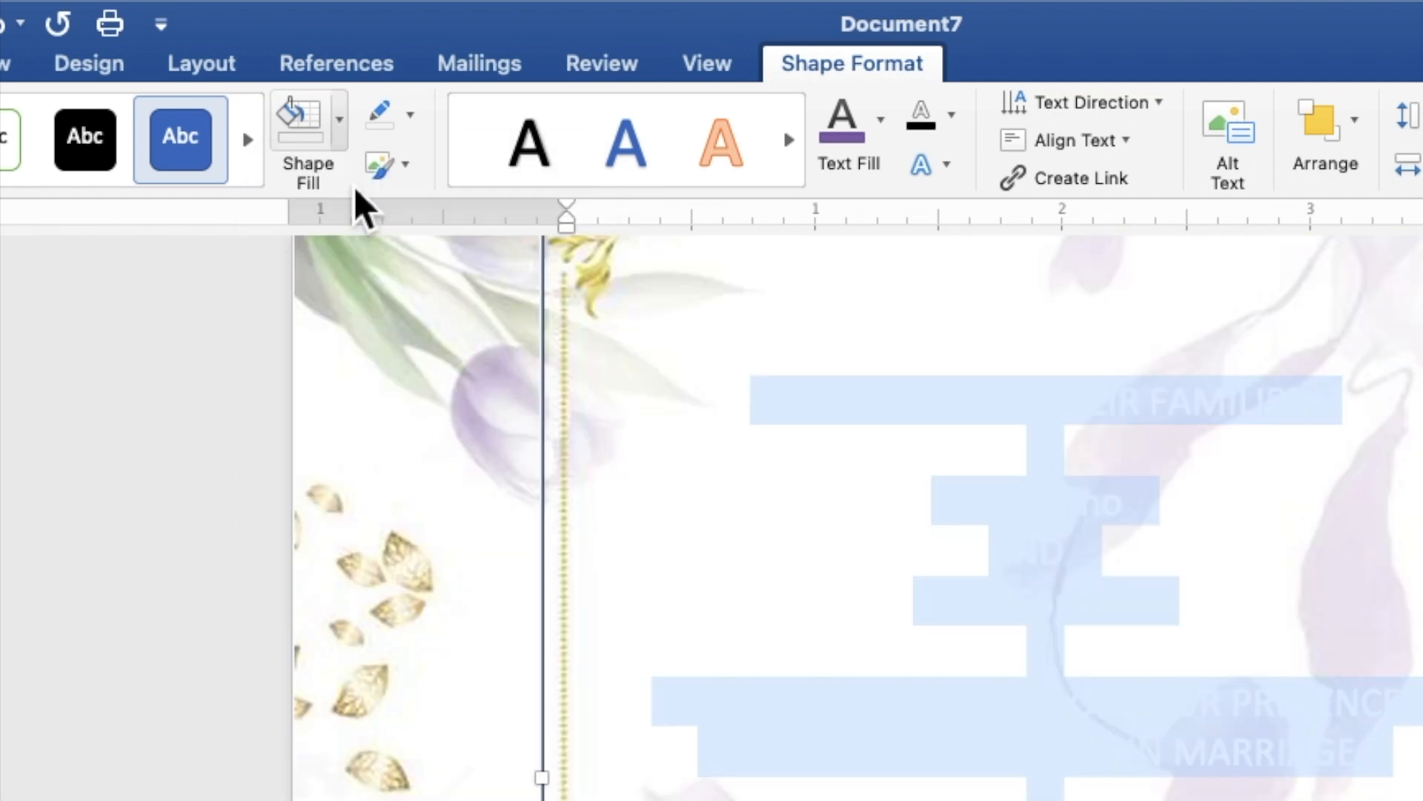
pyautogui.click(413, 129)
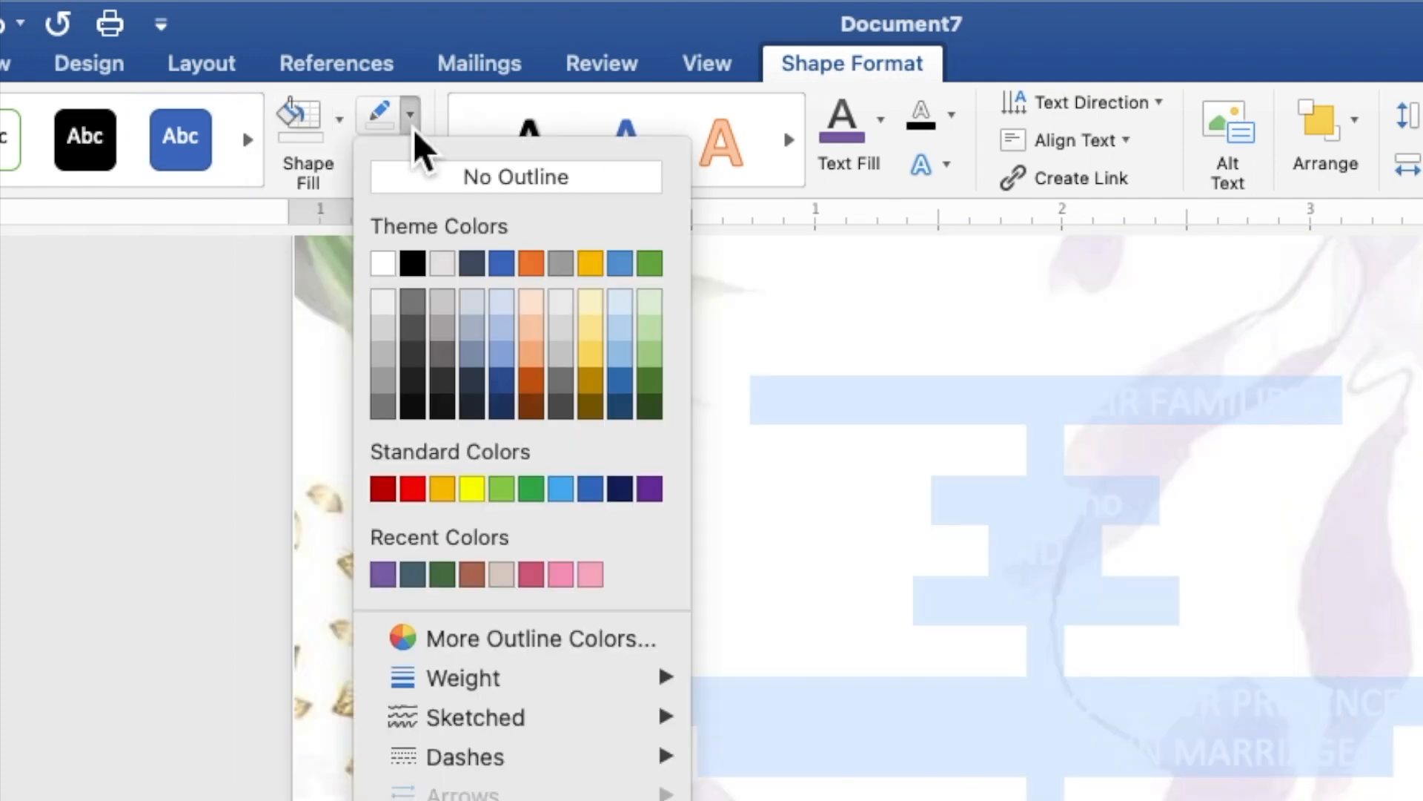
pyautogui.click(429, 177)
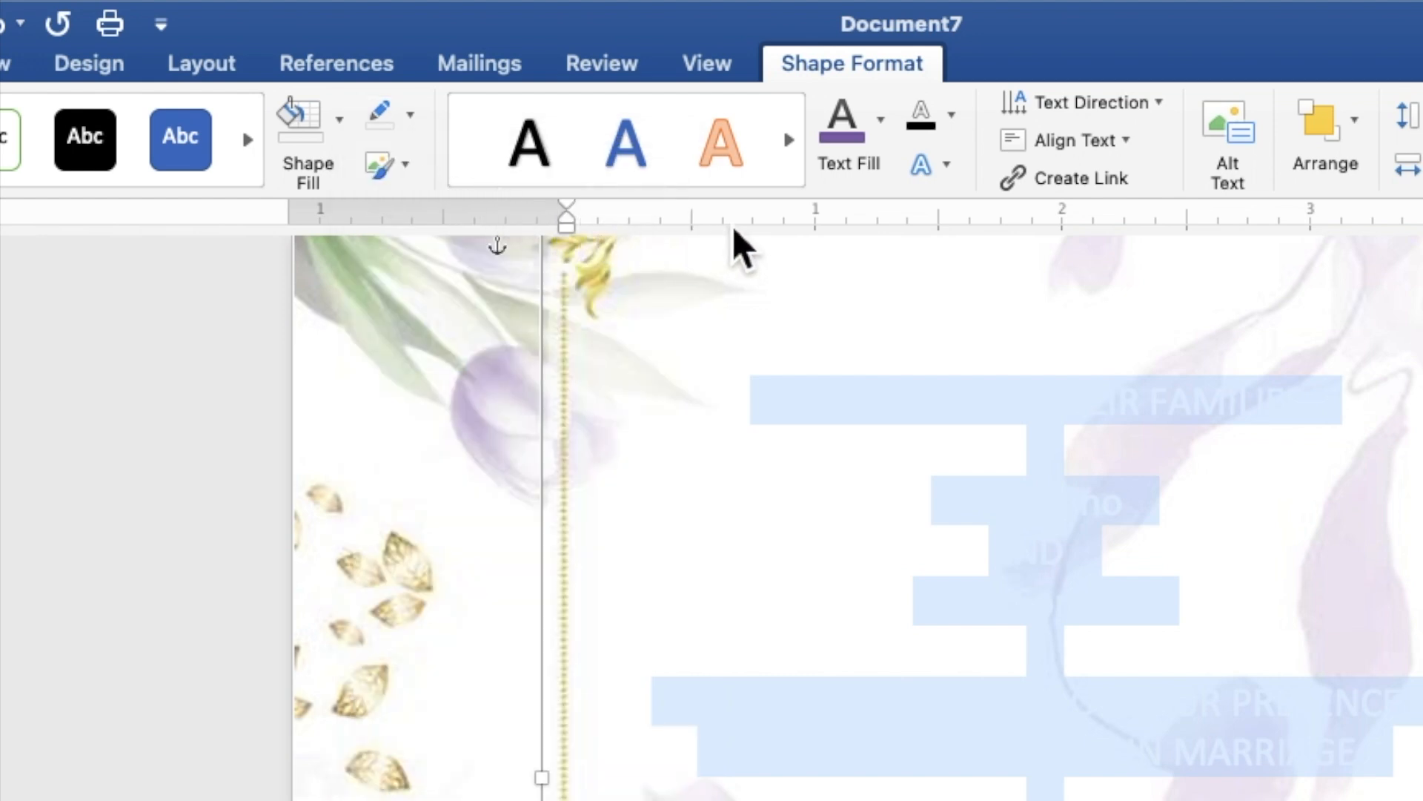
pyautogui.click(885, 149)
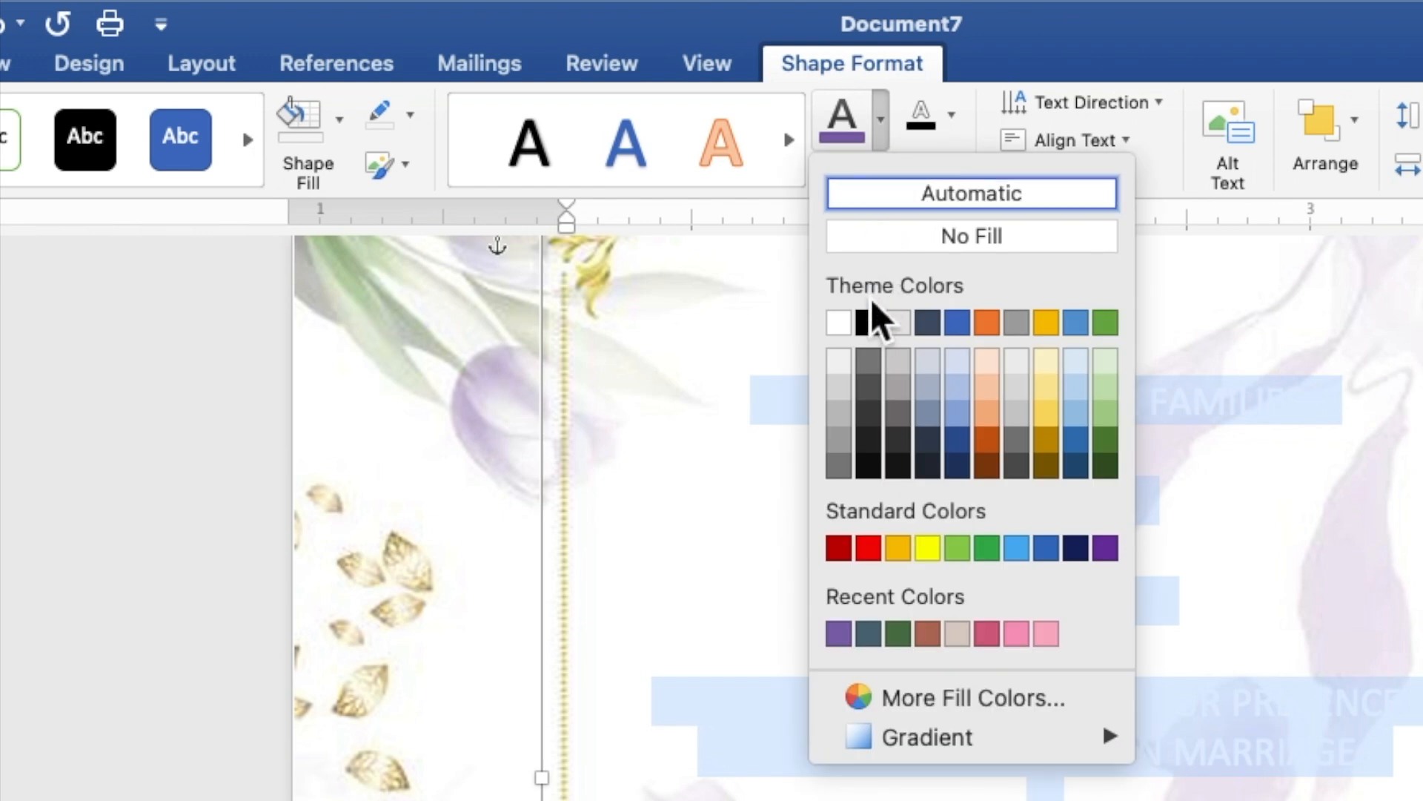
pyautogui.click(870, 361)
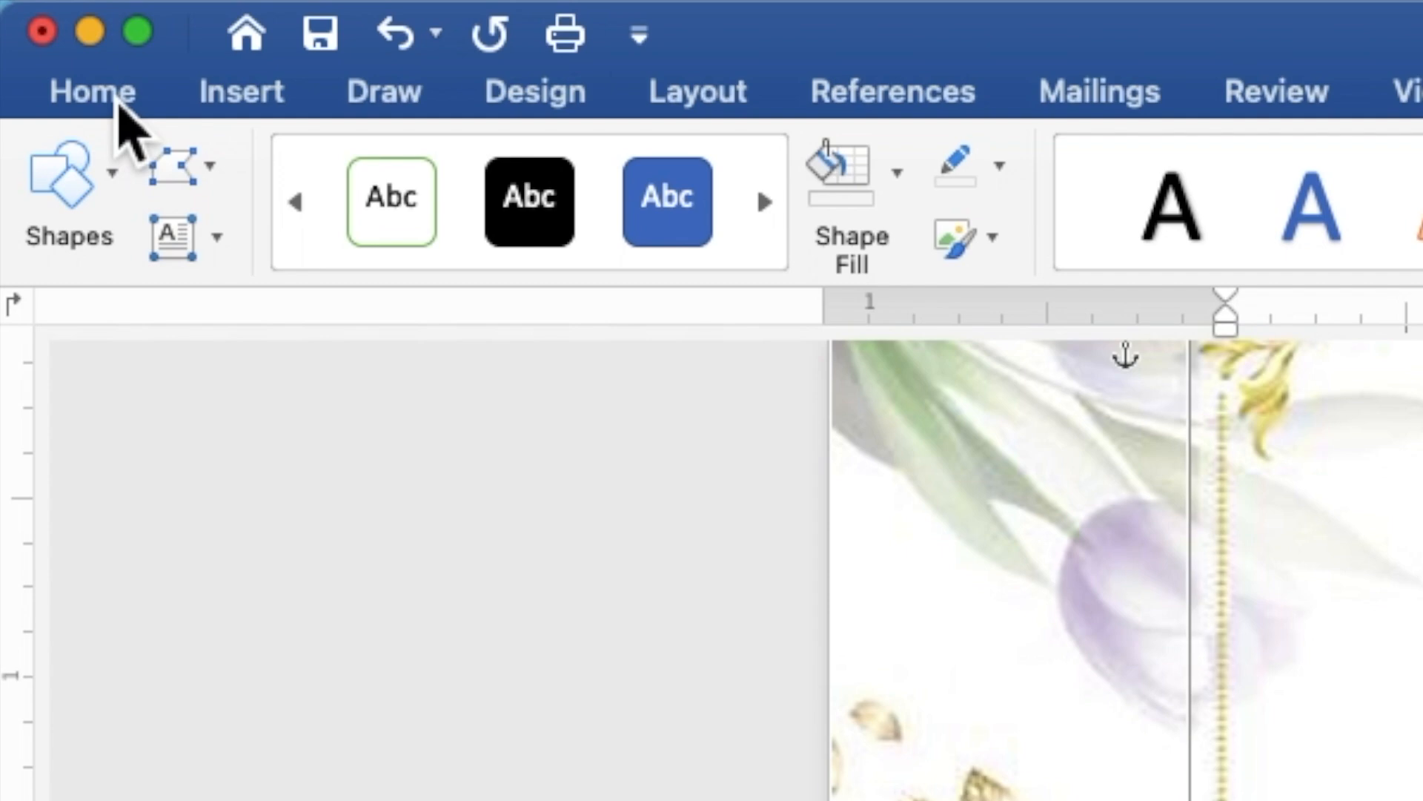
# - Set all the invitation wording to Times New Roman at size 9
pyautogui.click(48, 9)
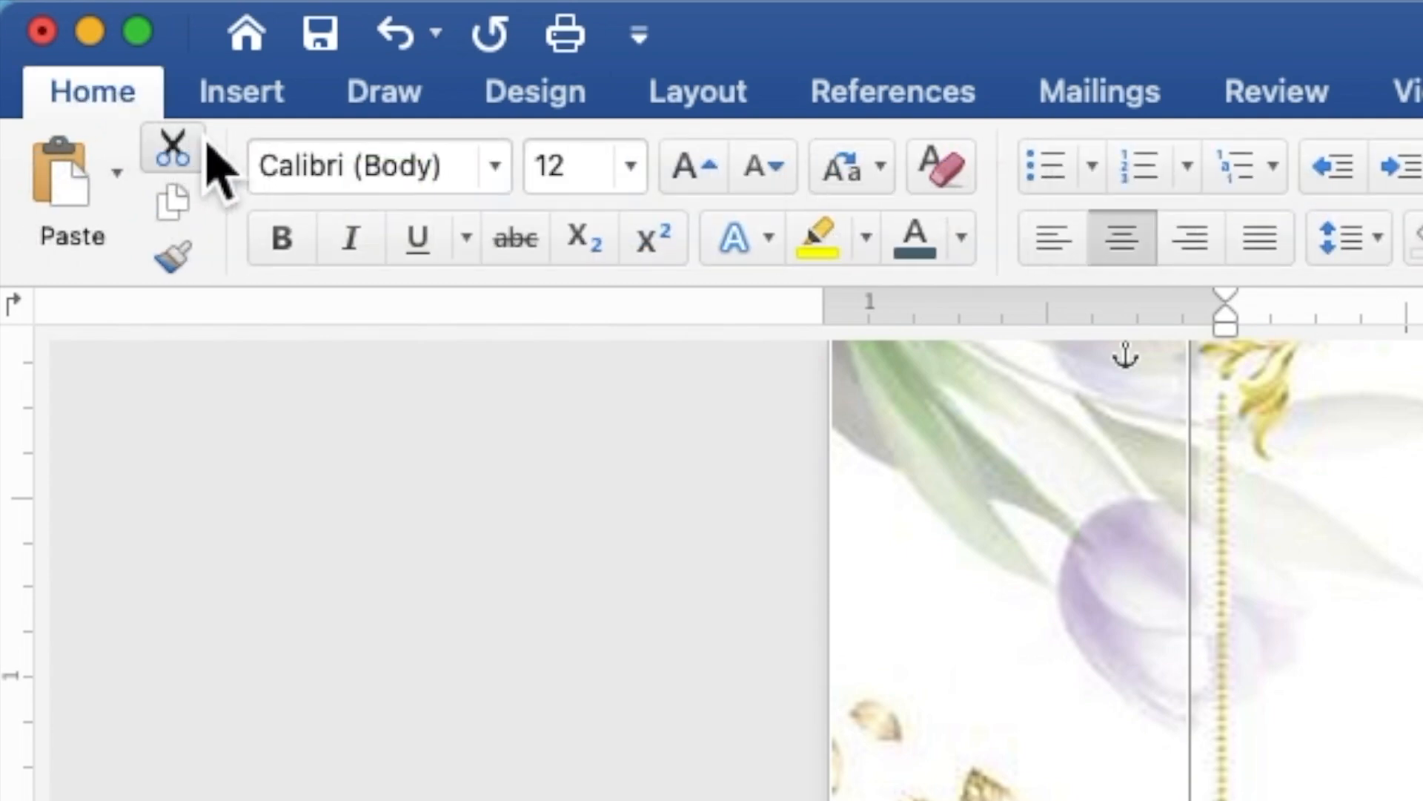
pyautogui.click(495, 181)
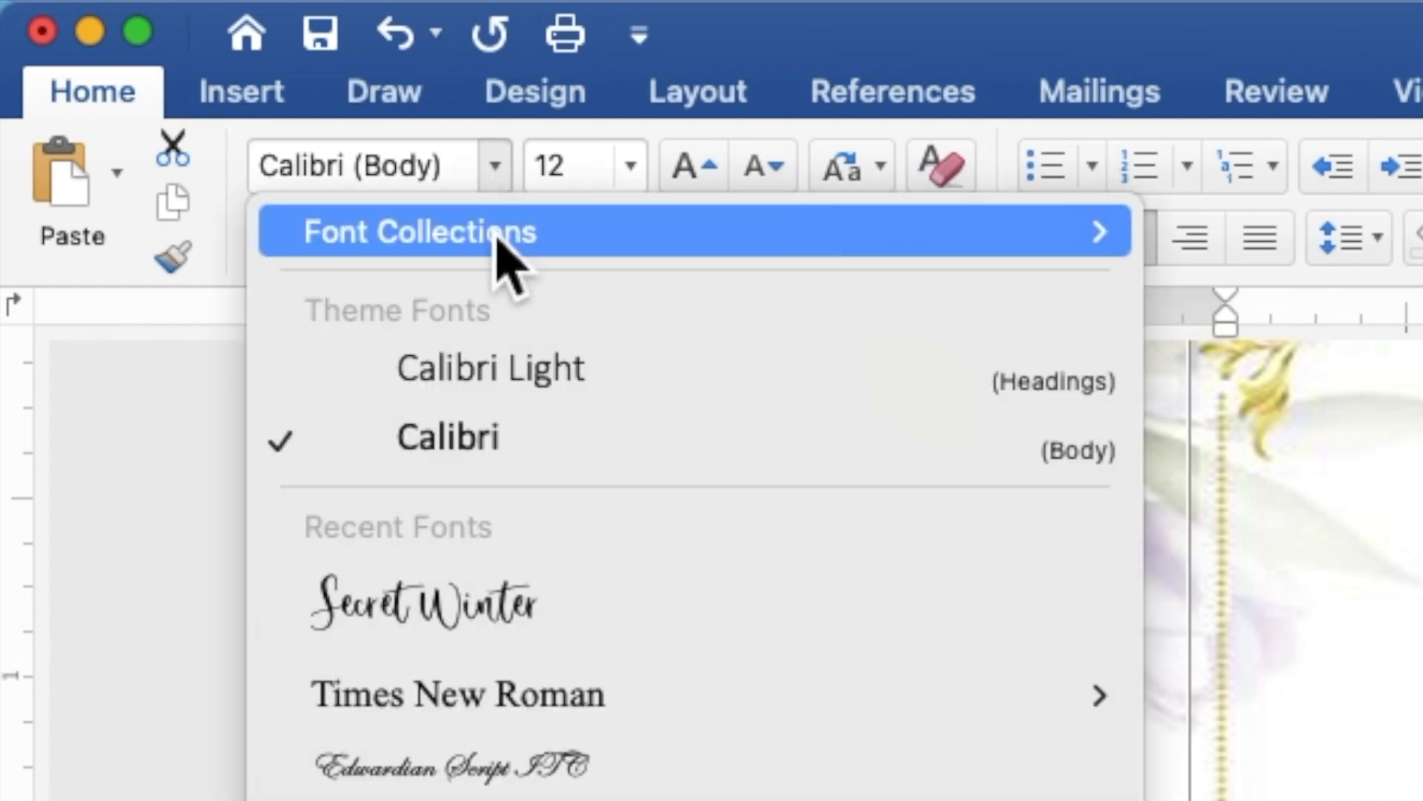
pyautogui.click(521, 700)
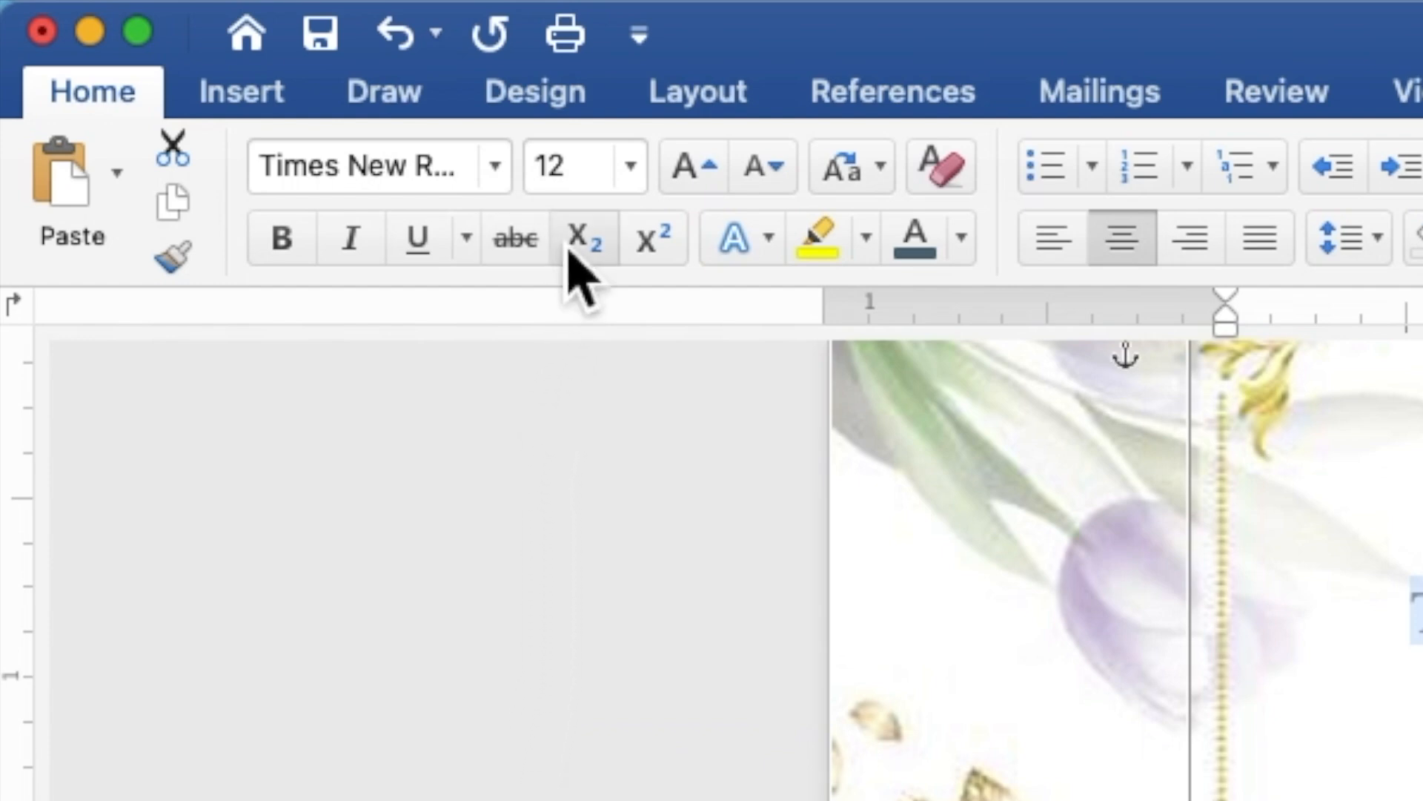
pyautogui.moveTo(592, 189); pyautogui.dragTo(542, 185)
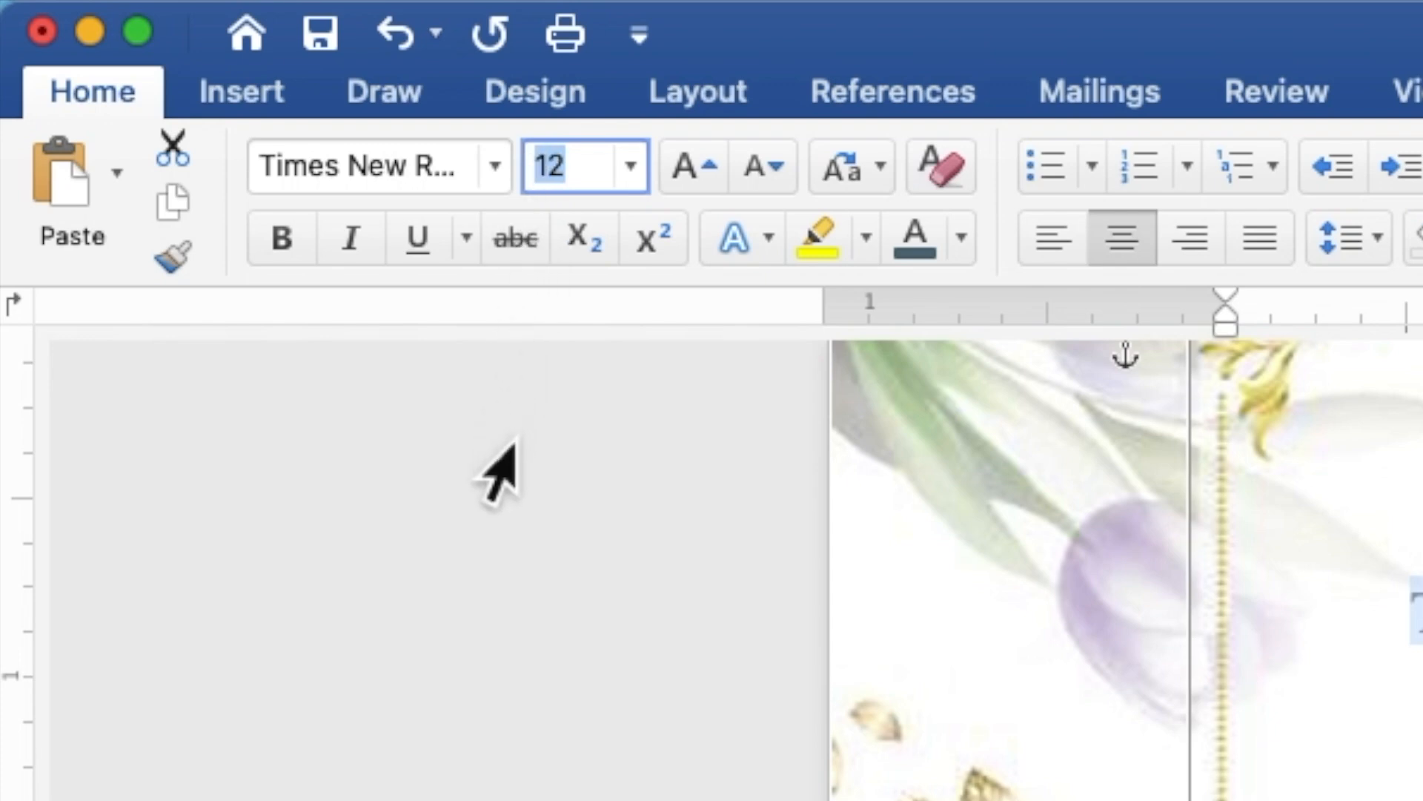
pyautogui.write('9')
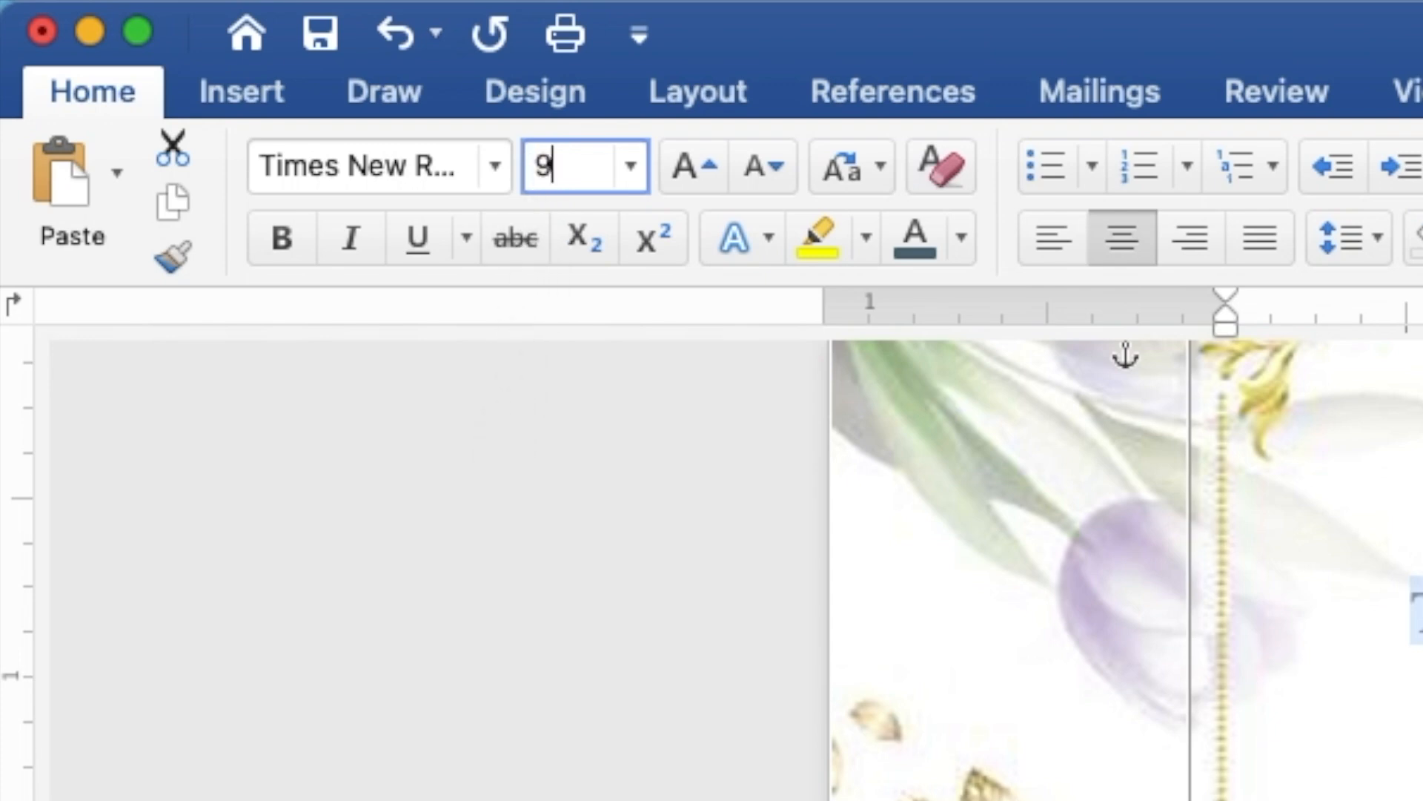
pyautogui.press('Return')
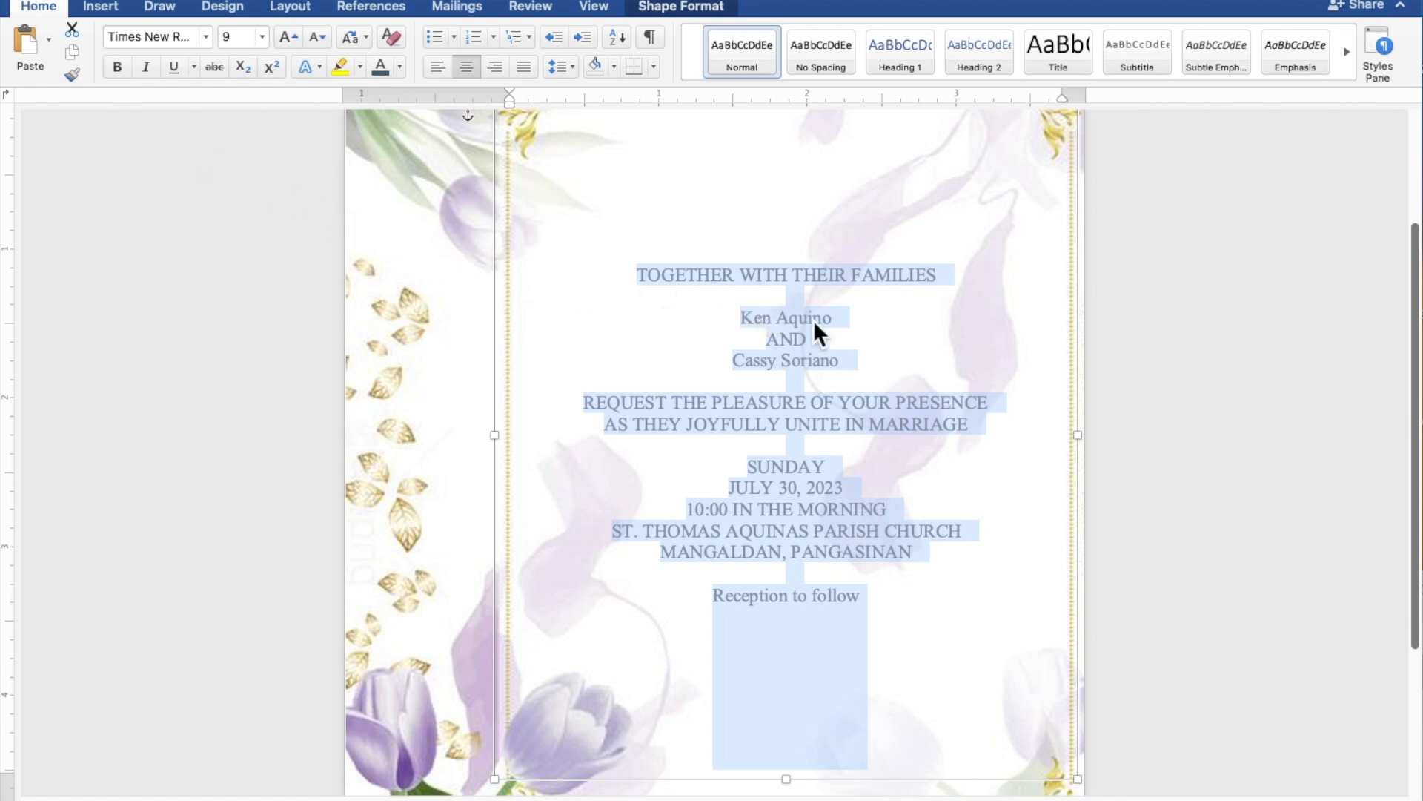
# - Select the couple's two names and the 'Reception to follow' line together
pyautogui.click(833, 323)
pyautogui.moveTo(837, 323); pyautogui.dragTo(750, 321)
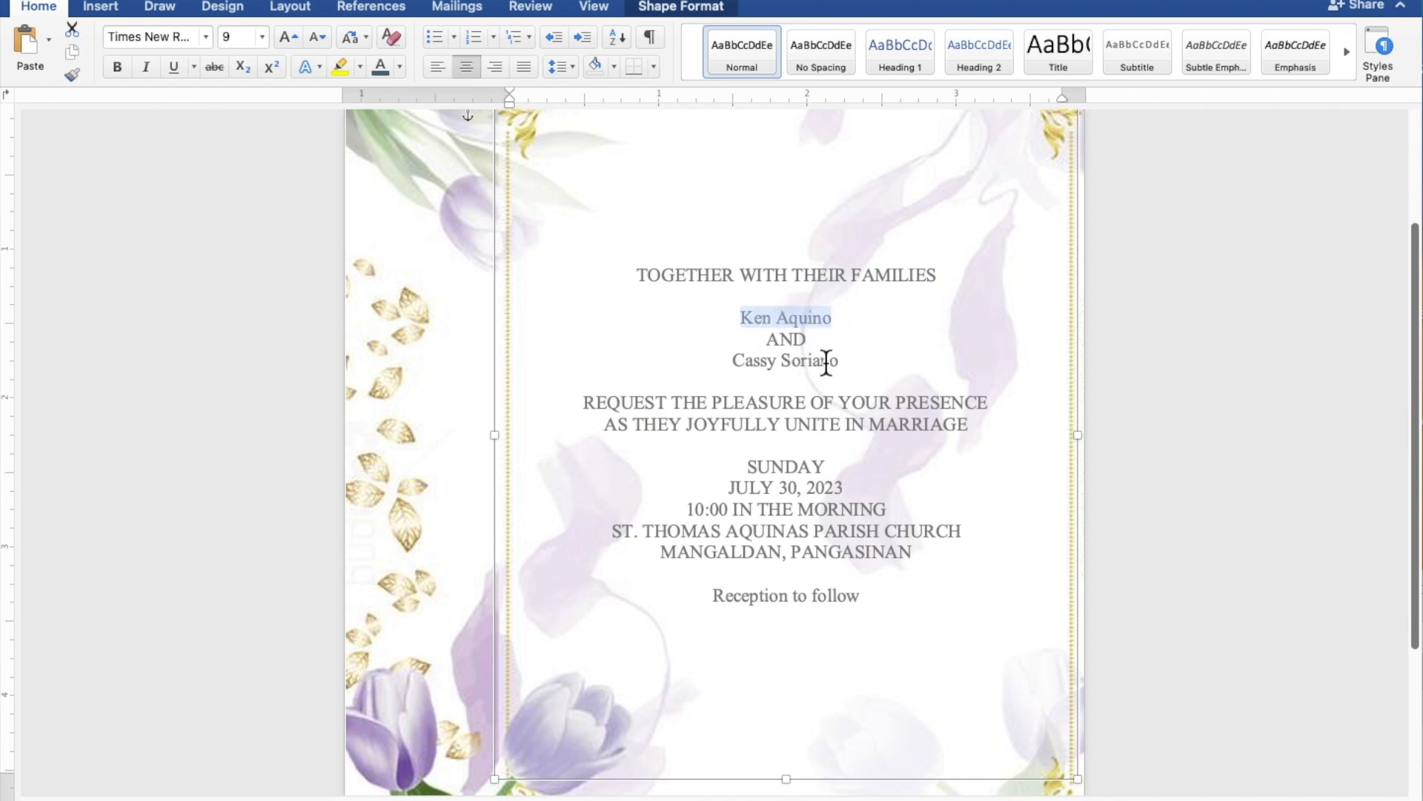
pyautogui.moveTo(857, 365); pyautogui.dragTo(755, 362)
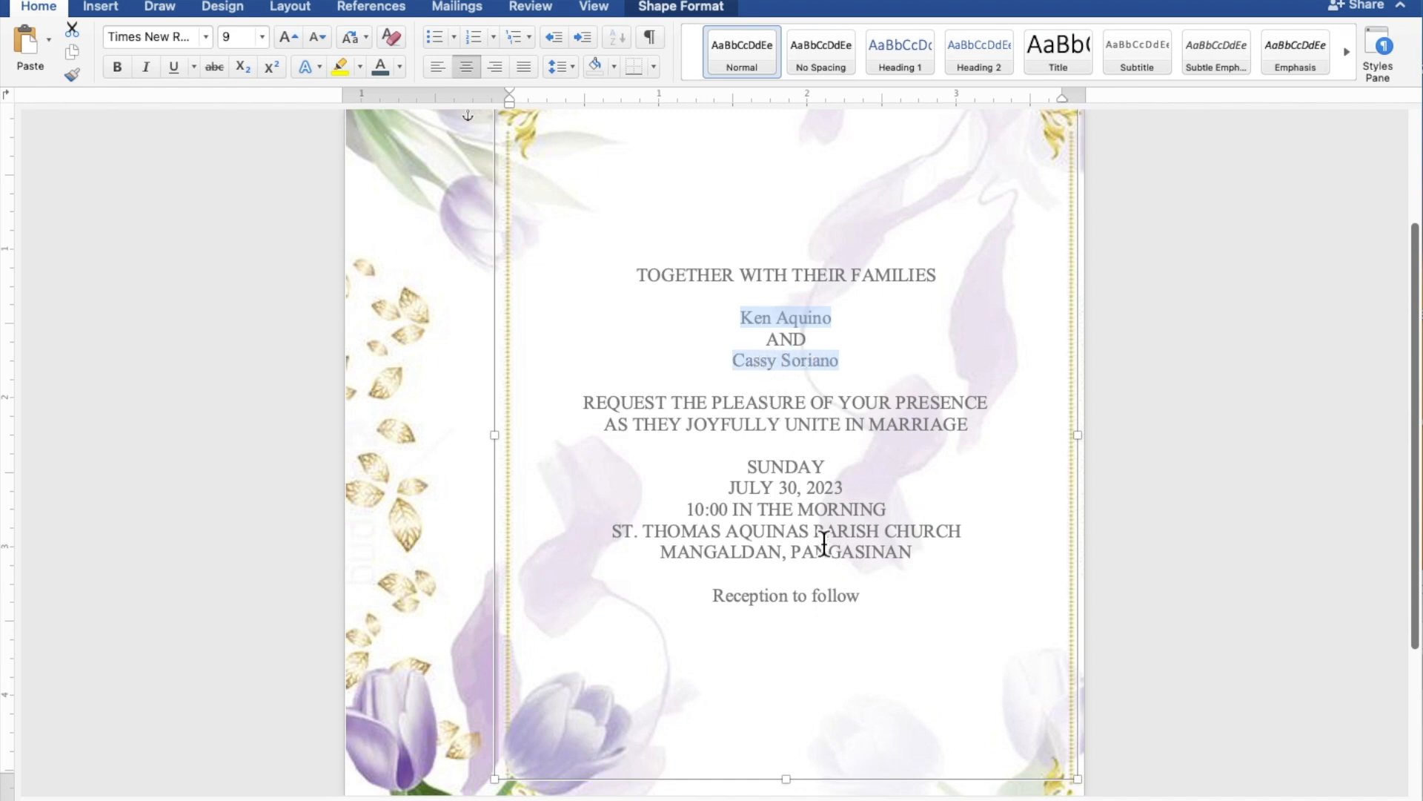
pyautogui.moveTo(865, 604); pyautogui.dragTo(771, 604)
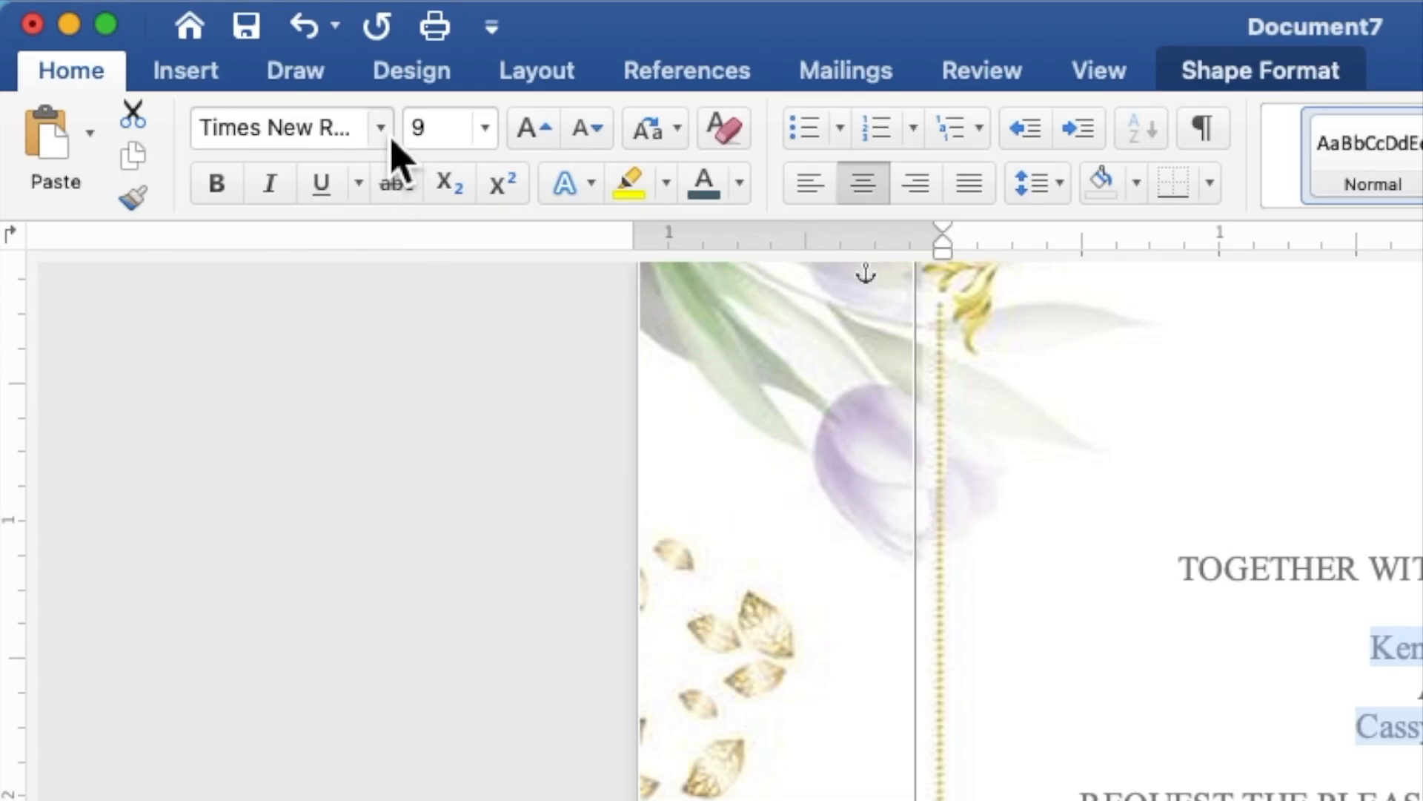
# - Set the selected lines to Secret Winter script at size 15
pyautogui.click(381, 129)
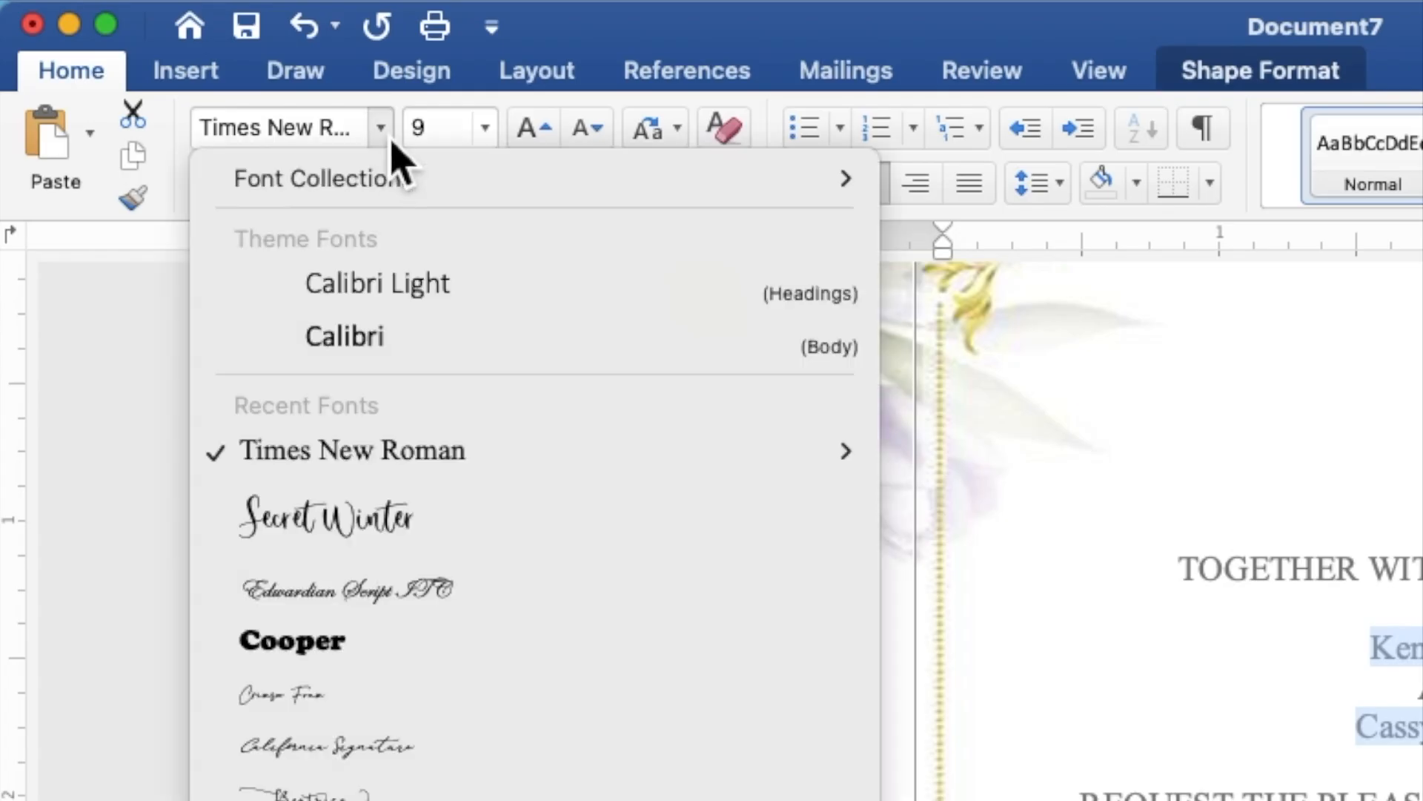
pyautogui.click(401, 535)
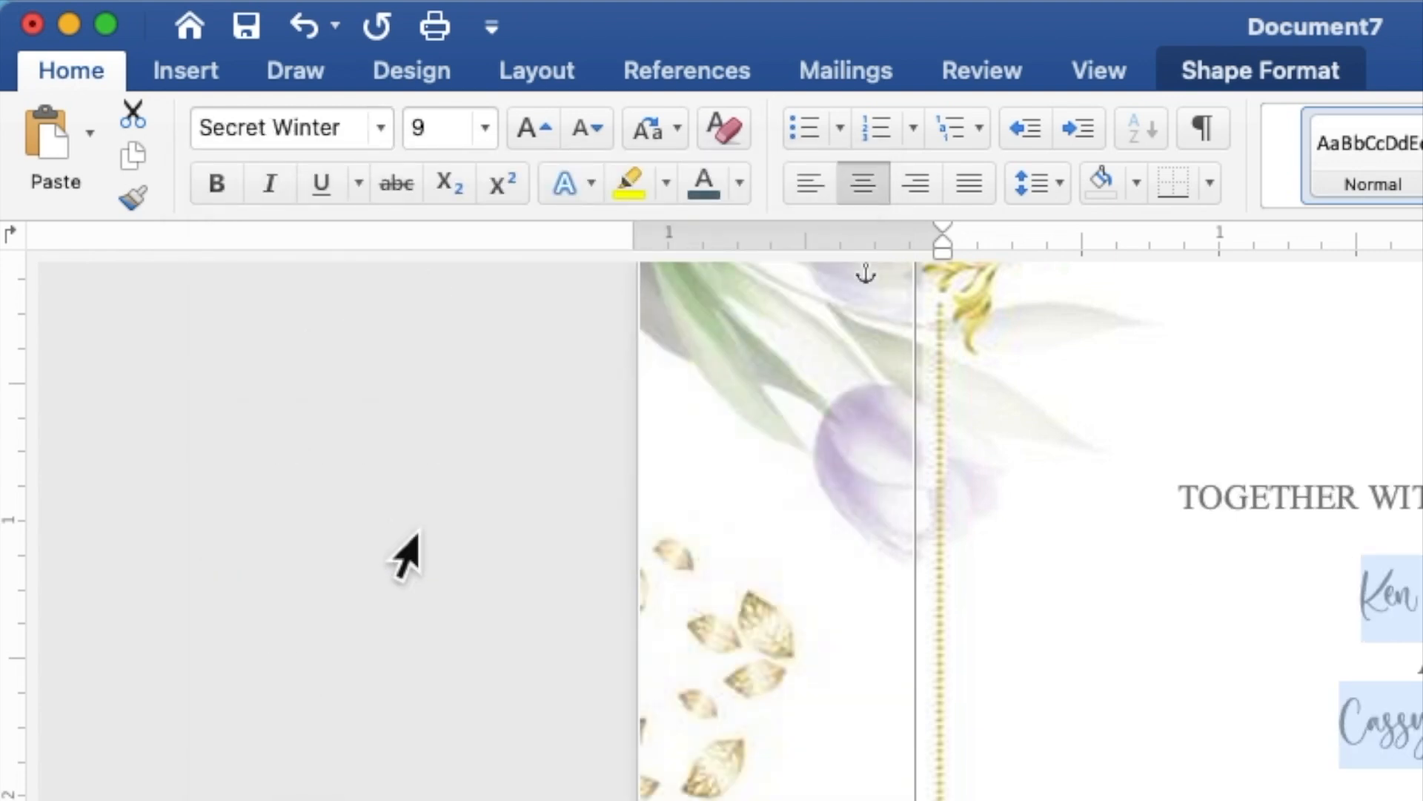
pyautogui.click(441, 137)
pyautogui.moveTo(441, 139); pyautogui.dragTo(416, 146)
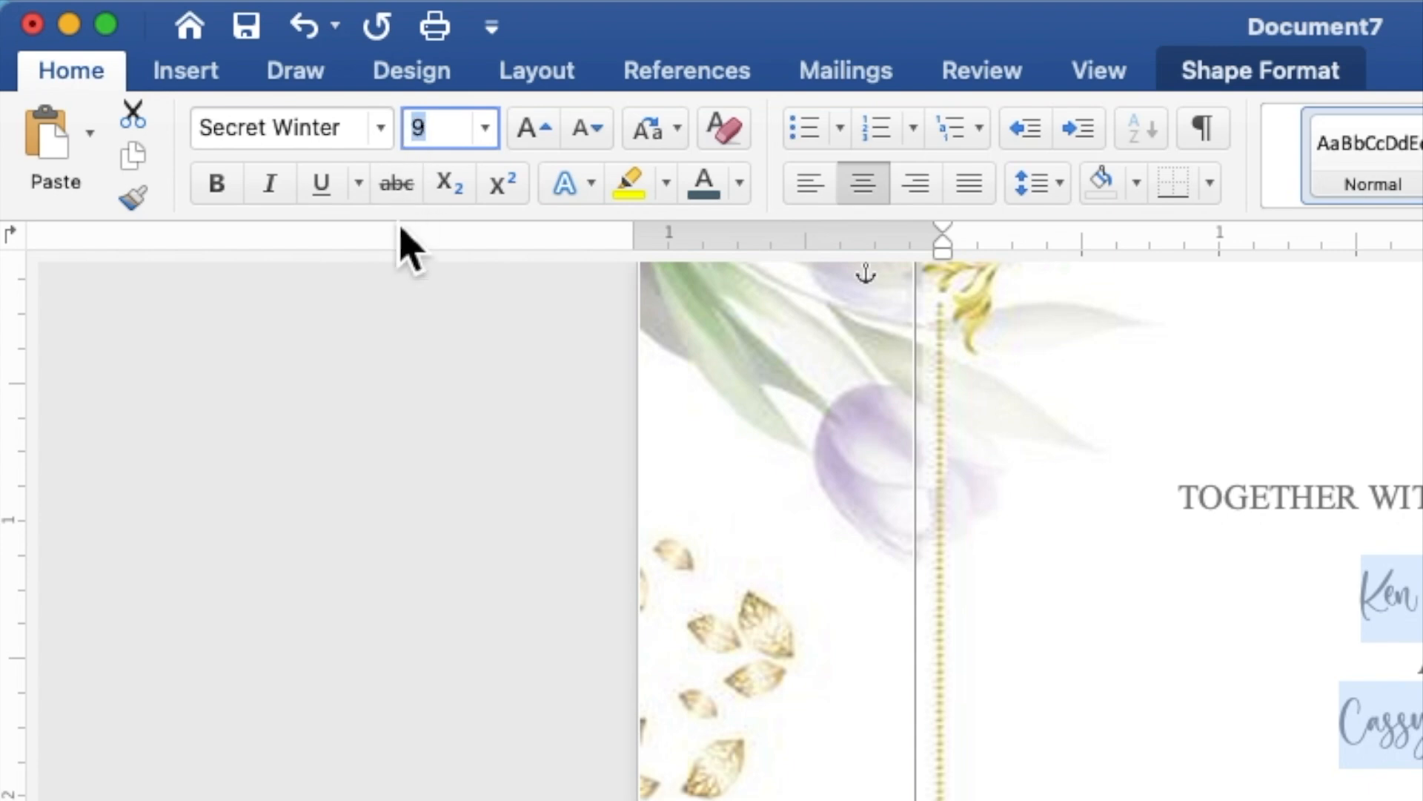
pyautogui.write('1')
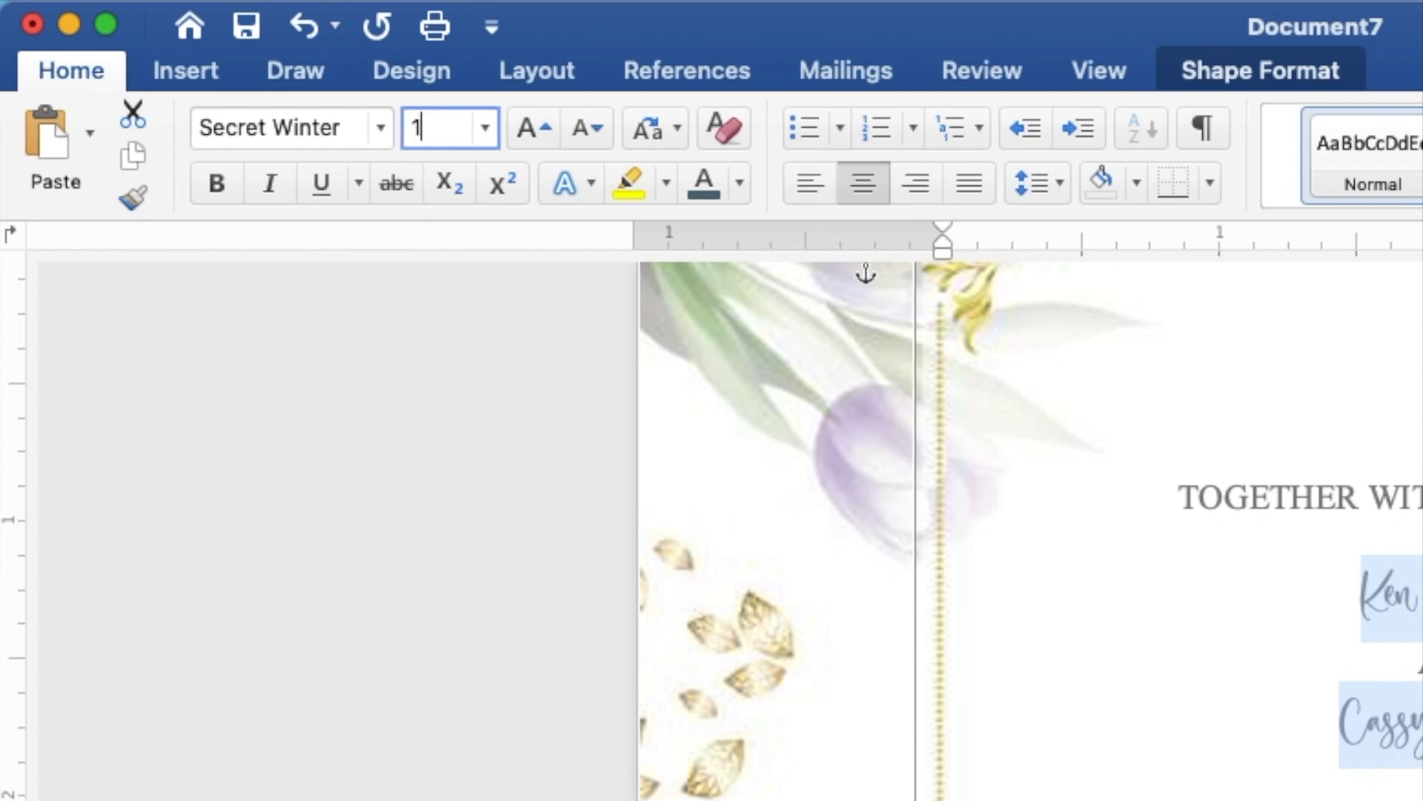
pyautogui.write('5')
pyautogui.press('Return')
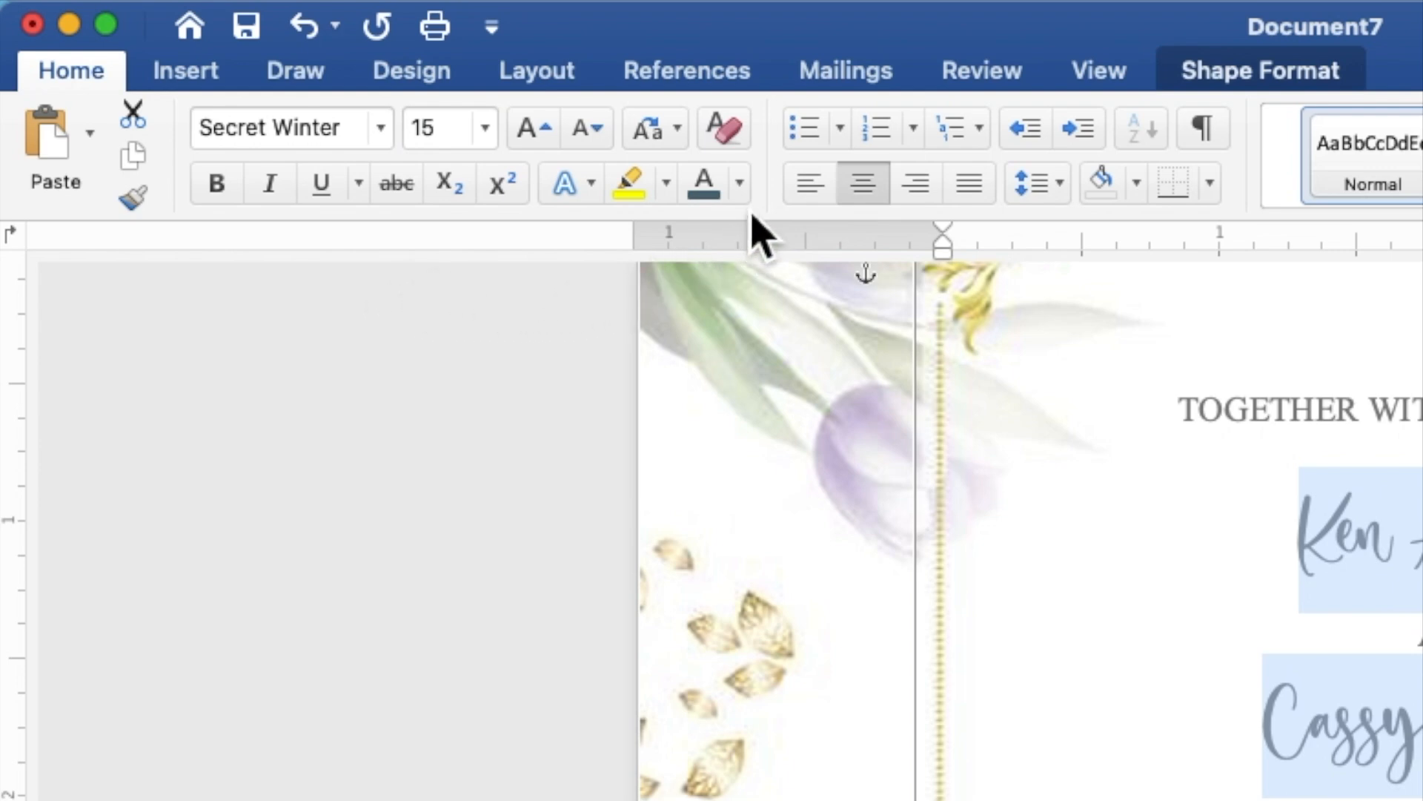
# - Color the selected lines purple, then reselect the couple's two names
pyautogui.click(740, 186)
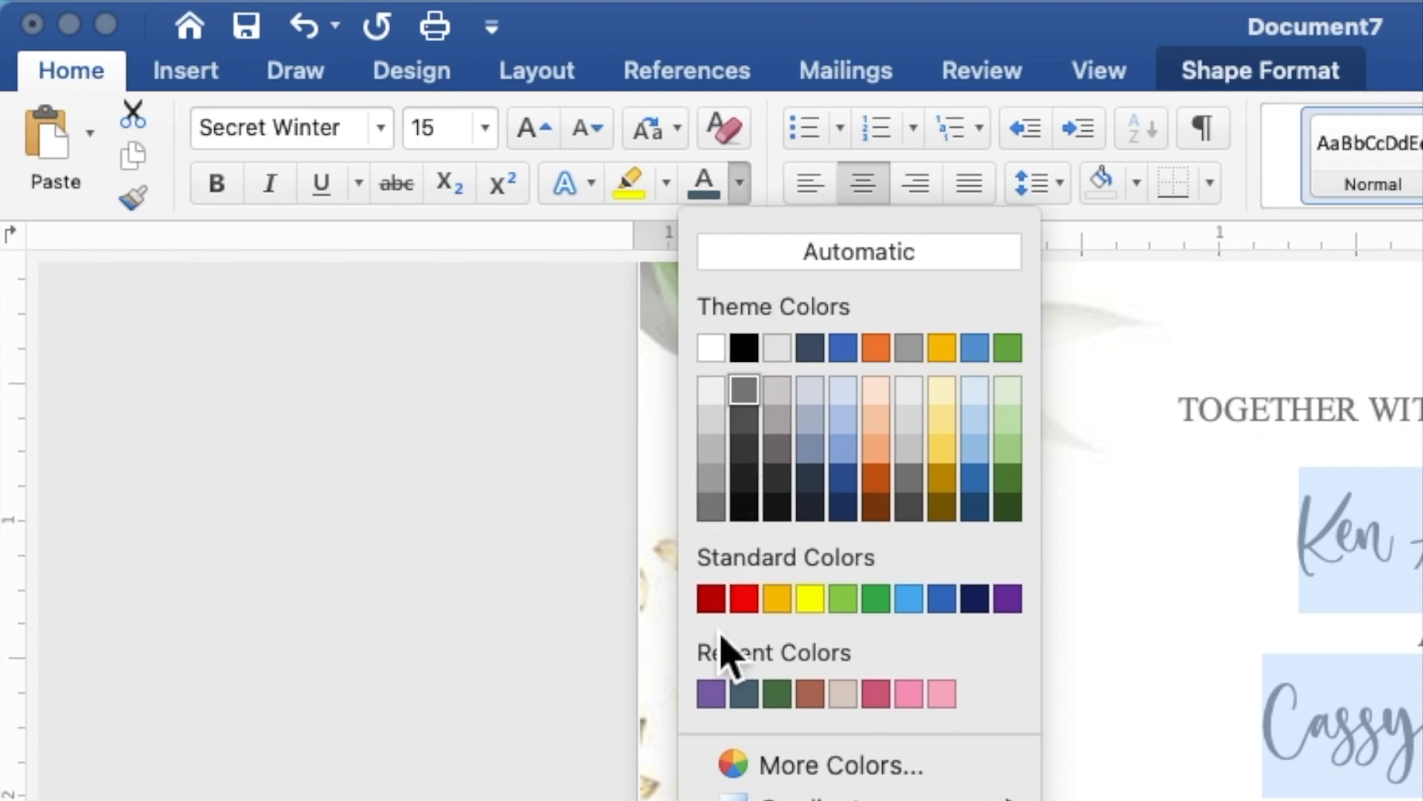
pyautogui.click(710, 693)
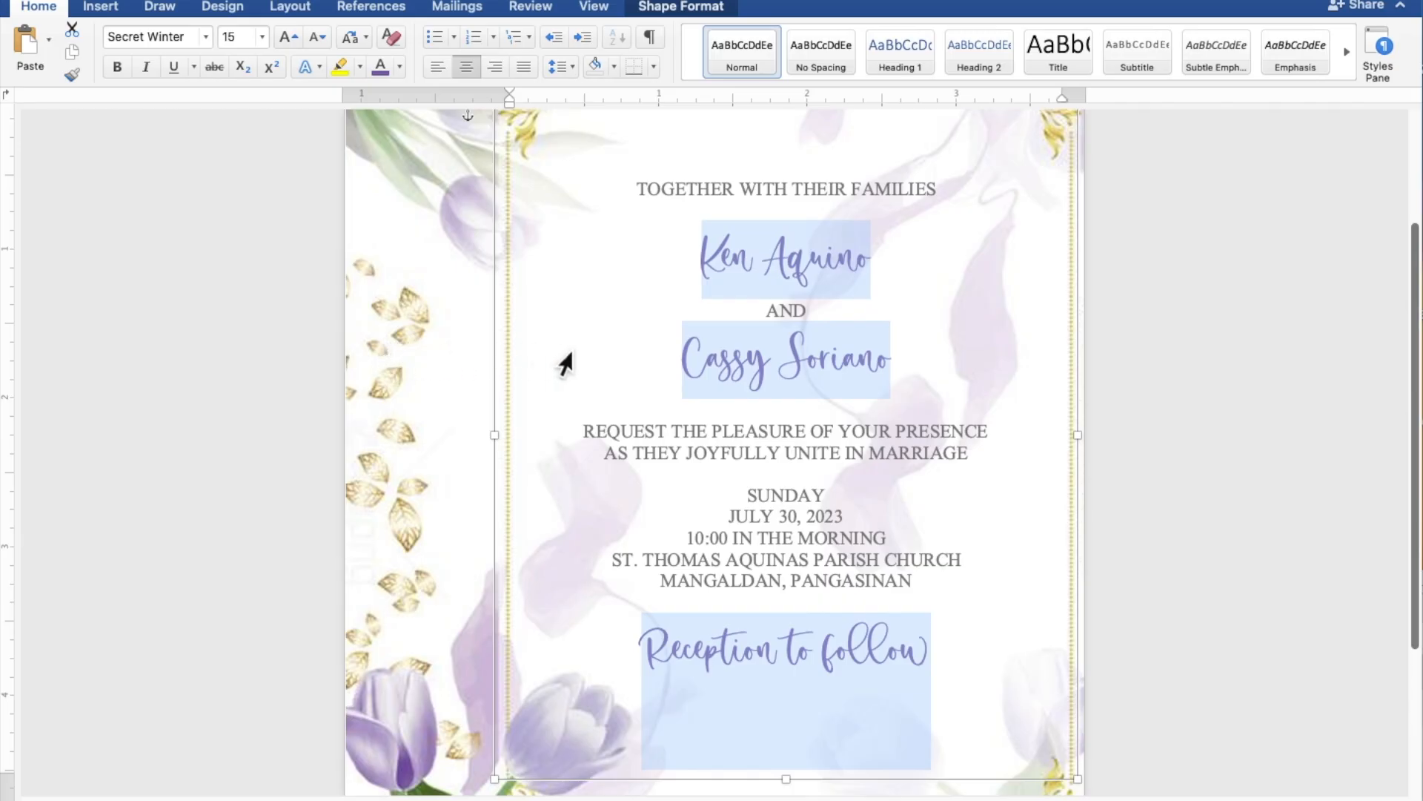
pyautogui.click(905, 362)
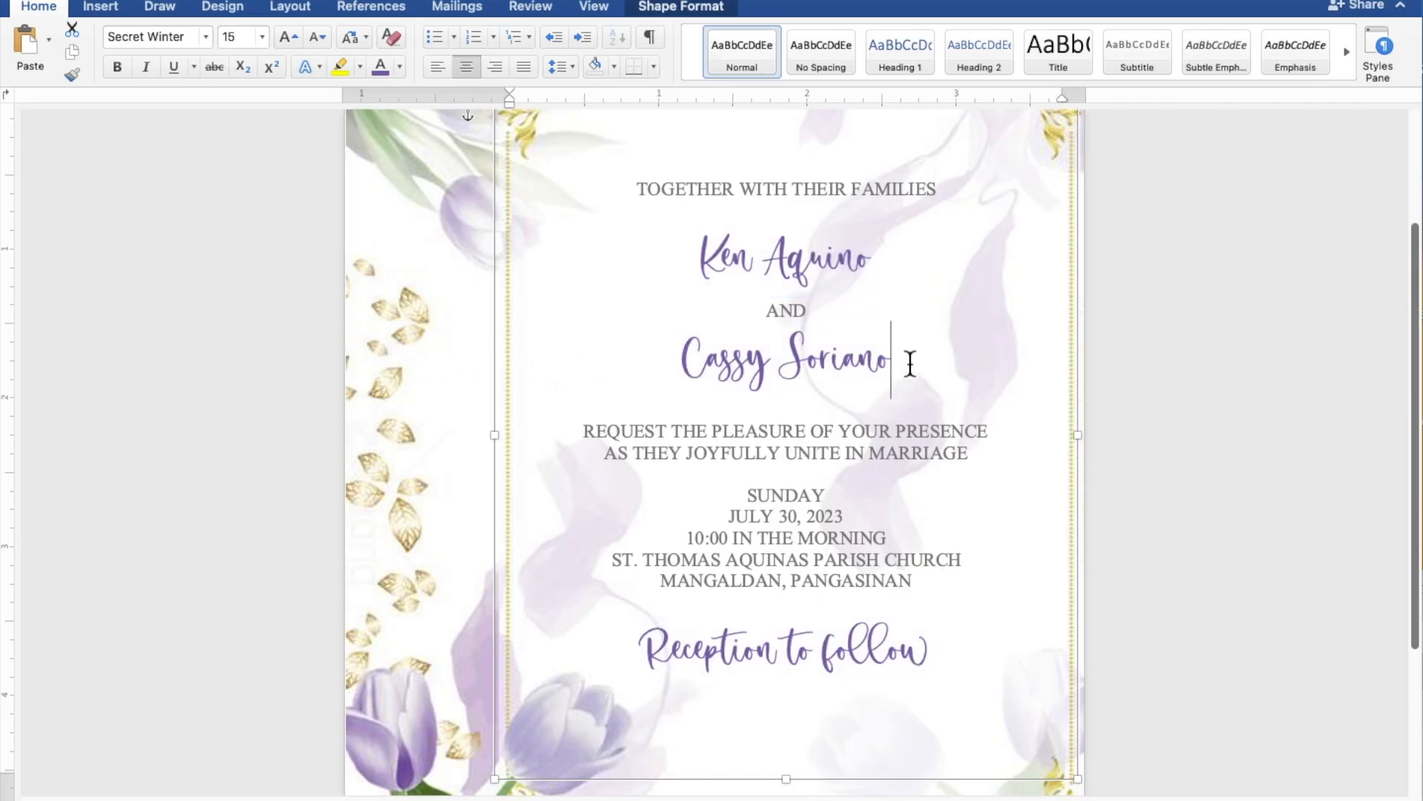
pyautogui.moveTo(905, 362); pyautogui.dragTo(736, 368)
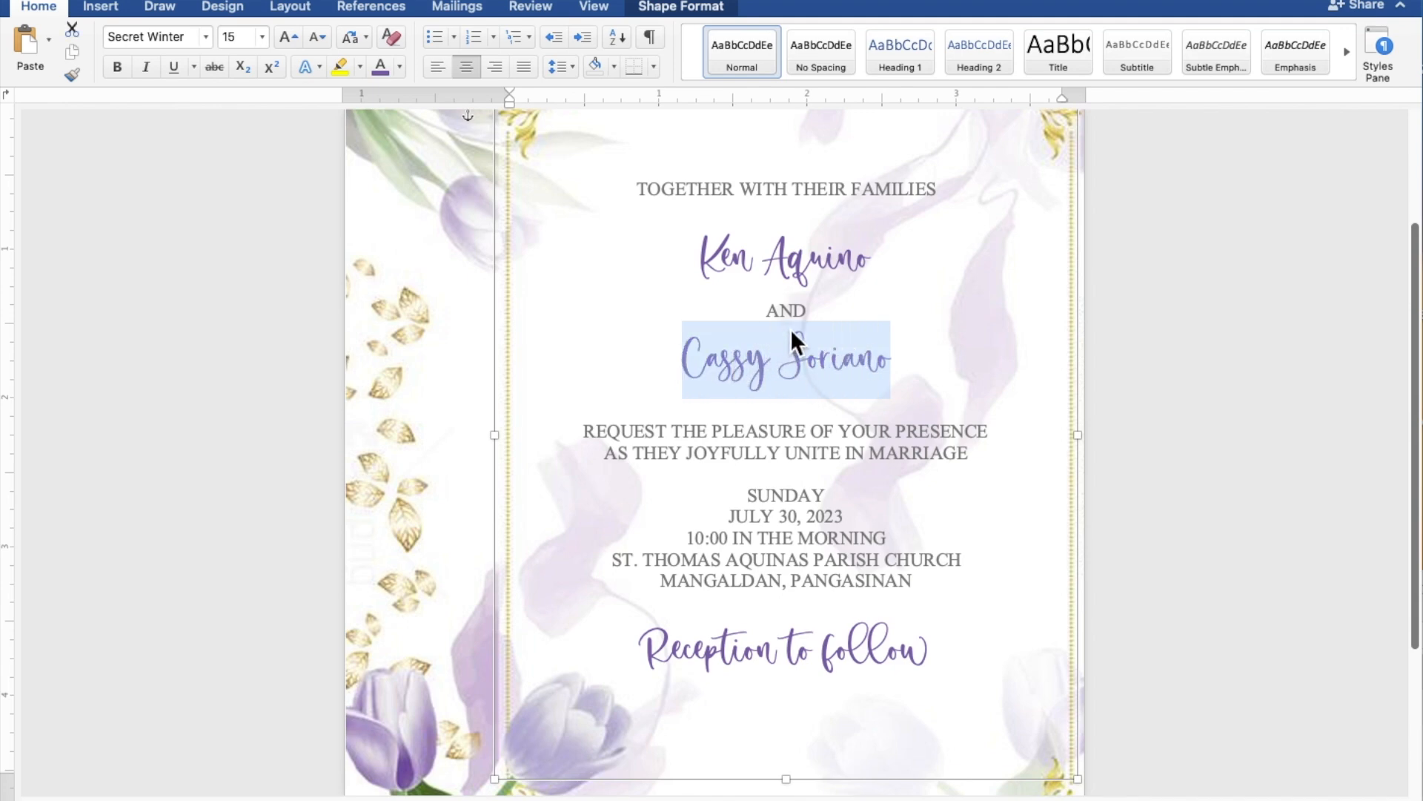
pyautogui.moveTo(890, 268); pyautogui.dragTo(725, 268)
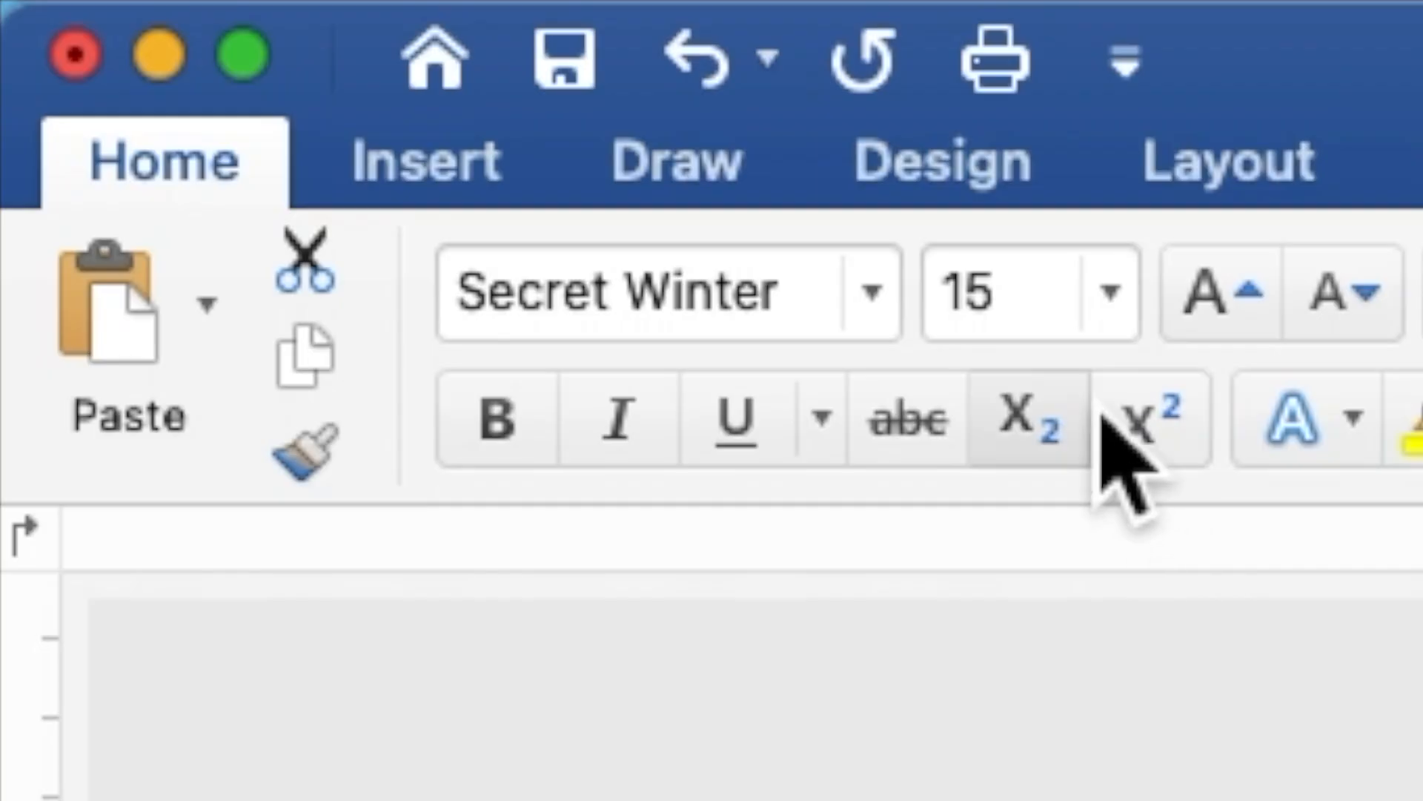
# - Set both of the couple's names to font size 25
pyautogui.click(248, 43)
pyautogui.moveTo(1045, 326); pyautogui.dragTo(952, 318)
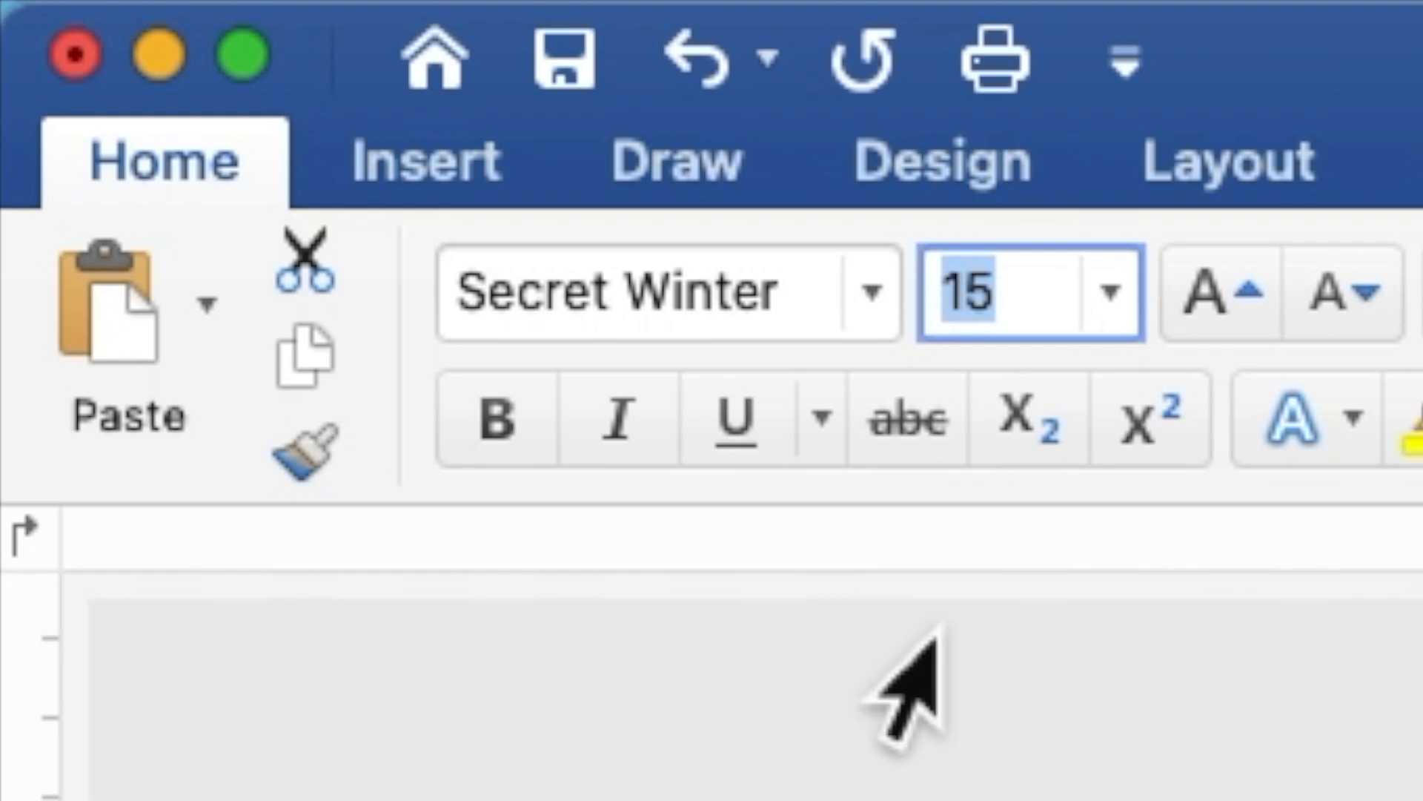
pyautogui.write('25')
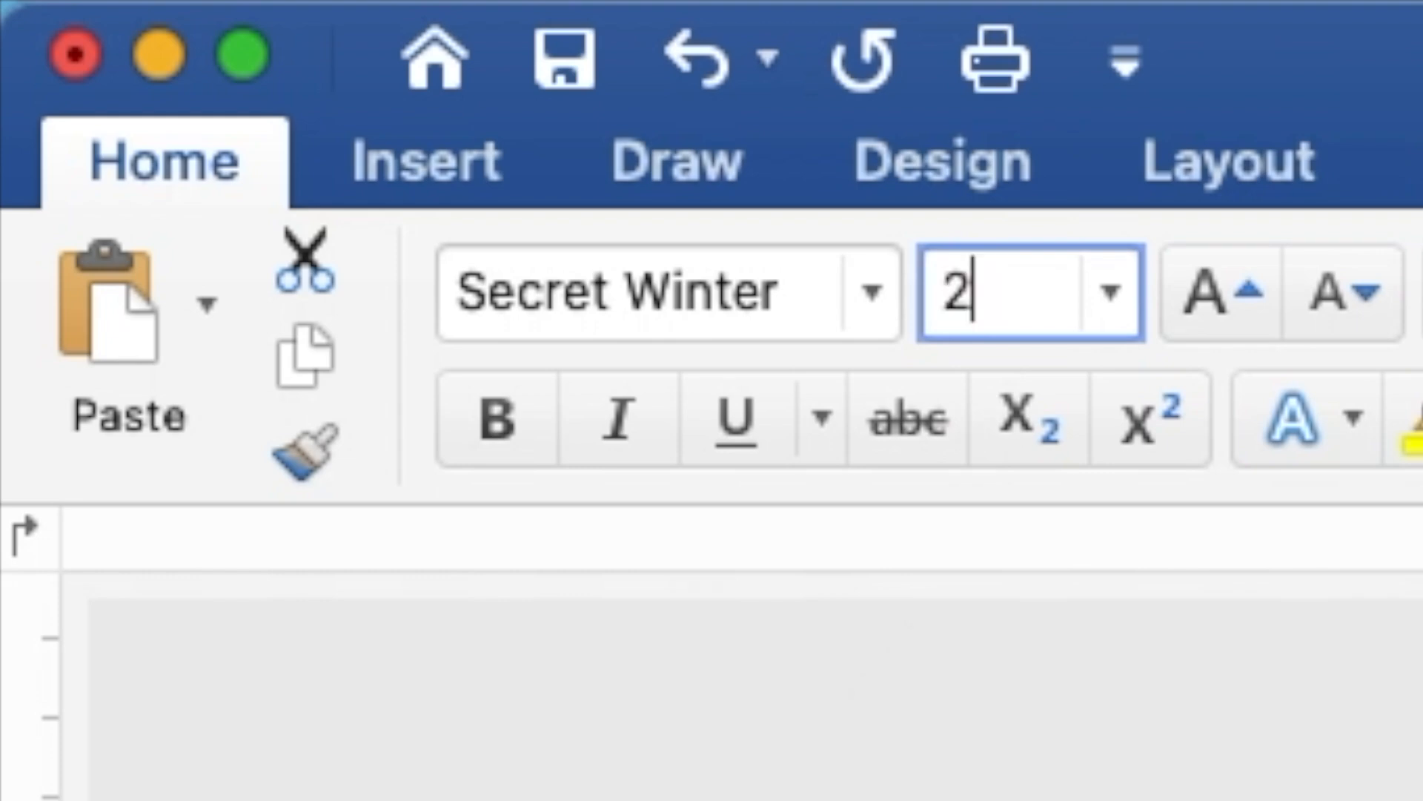
pyautogui.press('Return')
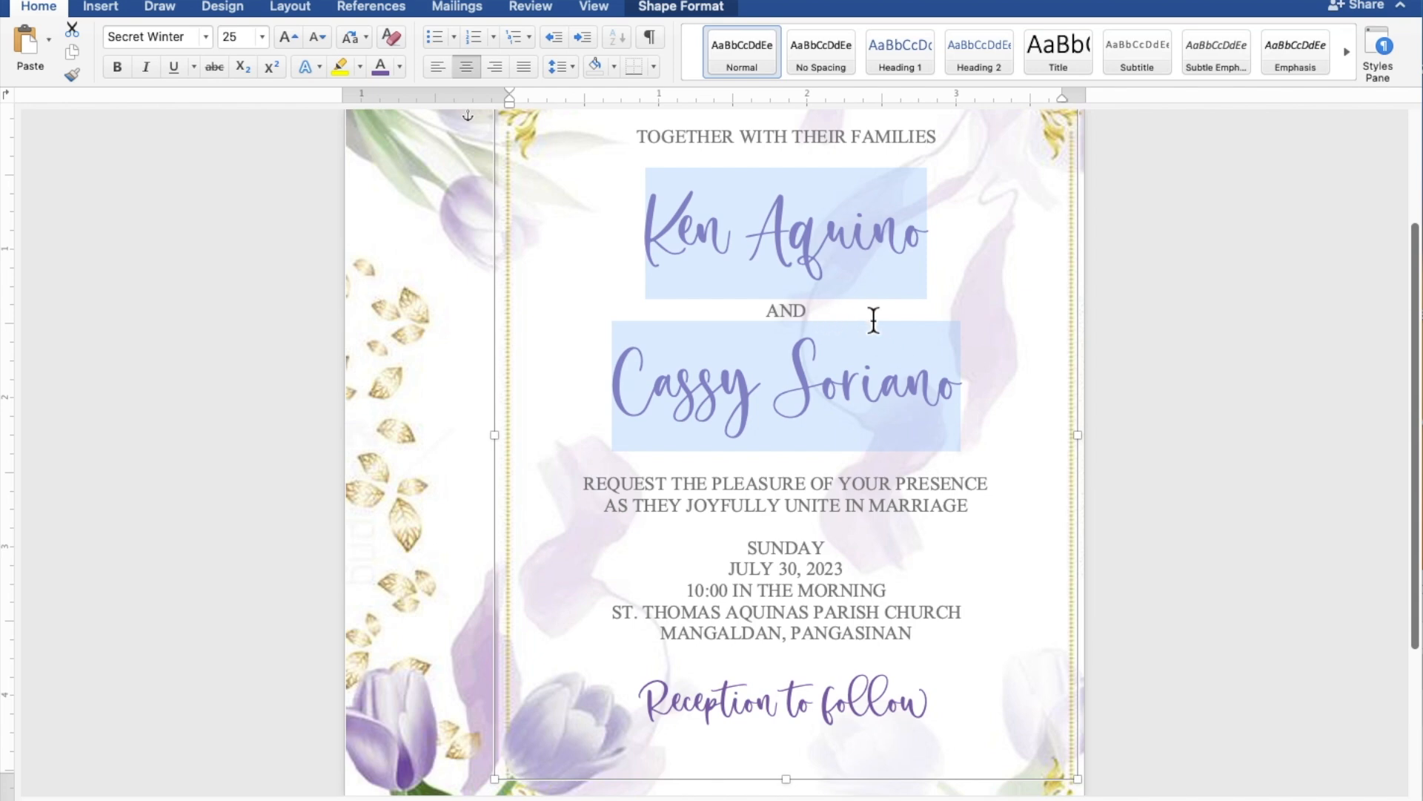
# - Add blank lines below the opening line and above the request lines in the text box
pyautogui.scroll(-4, 873, 321)
pyautogui.scroll(-4, 873, 320)
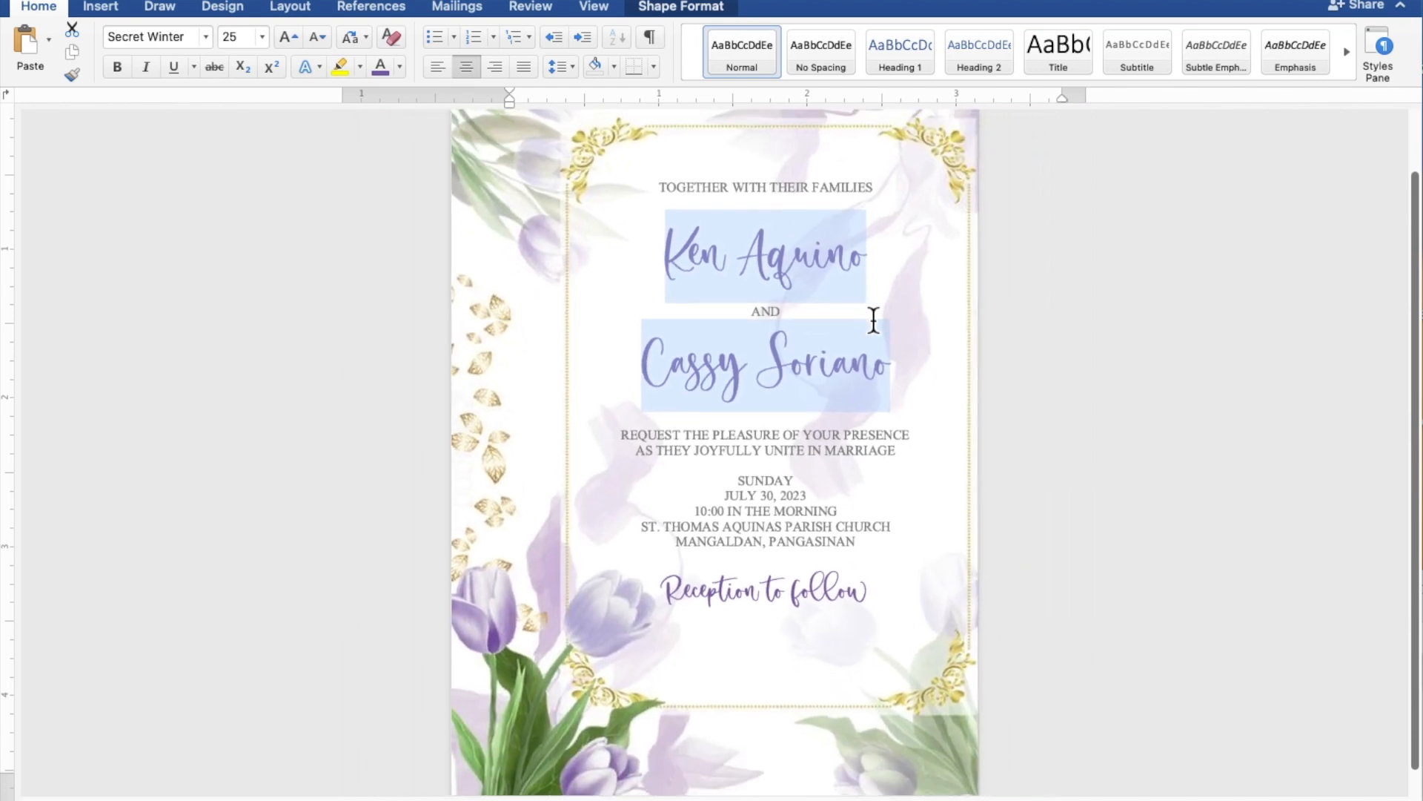
pyautogui.scroll(-3, 873, 320)
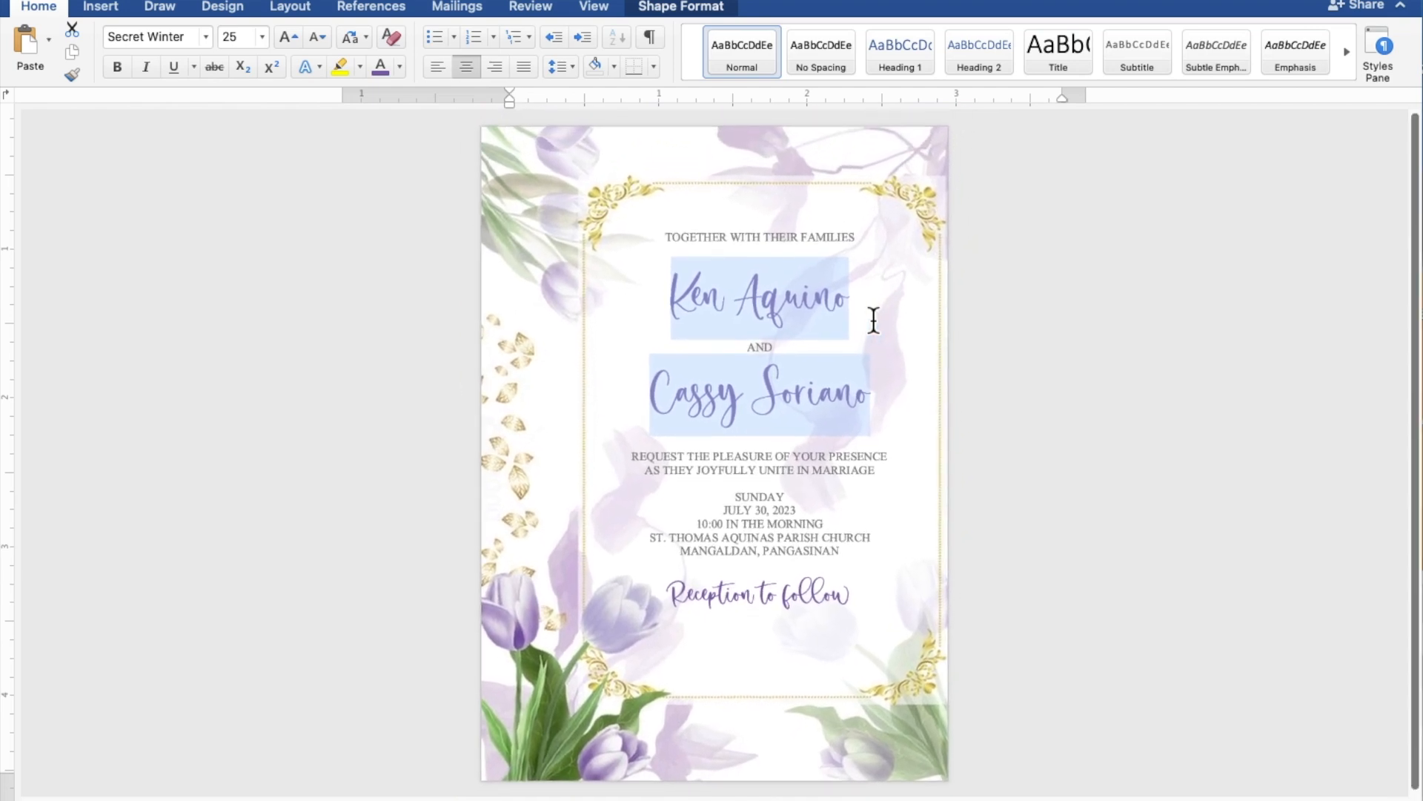
pyautogui.click(873, 320)
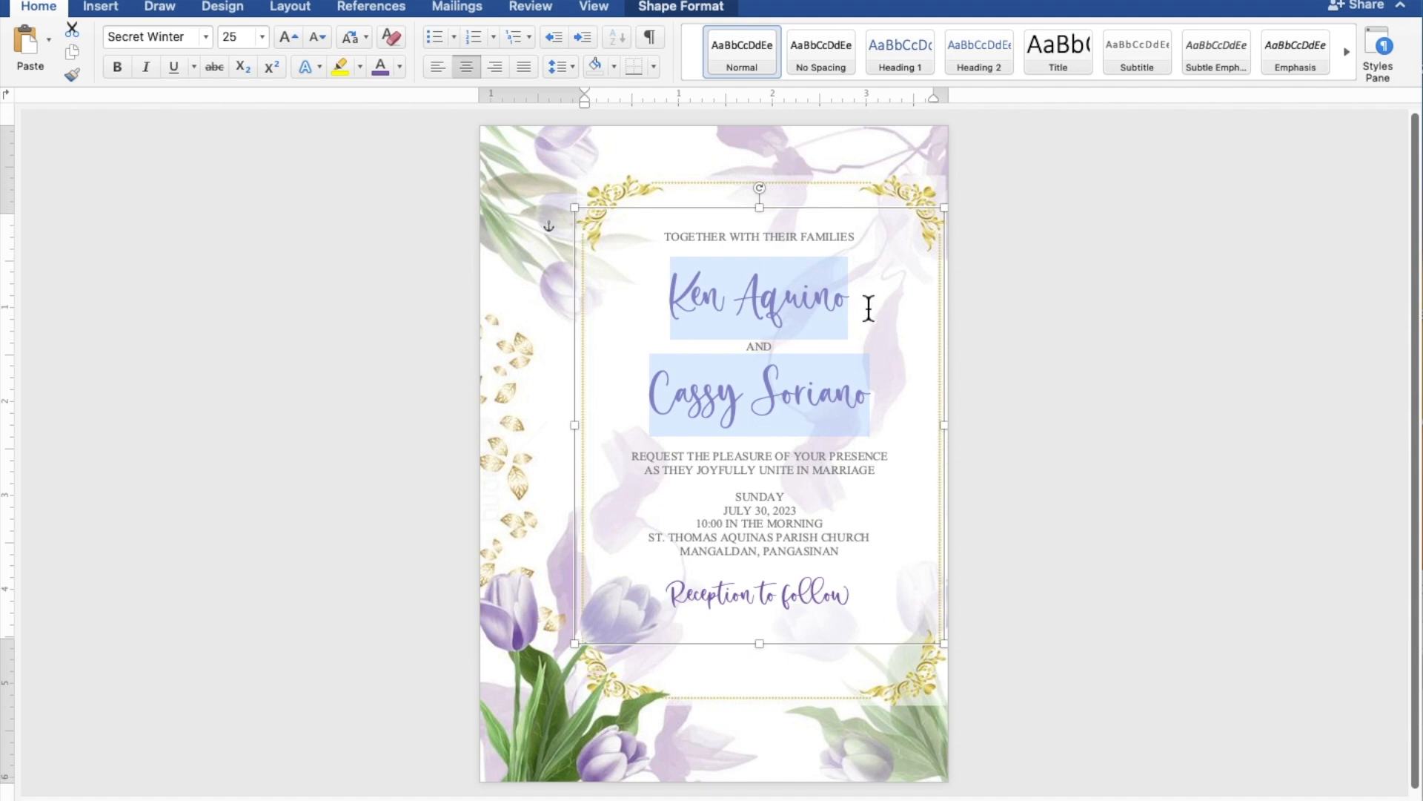
pyautogui.click(842, 261)
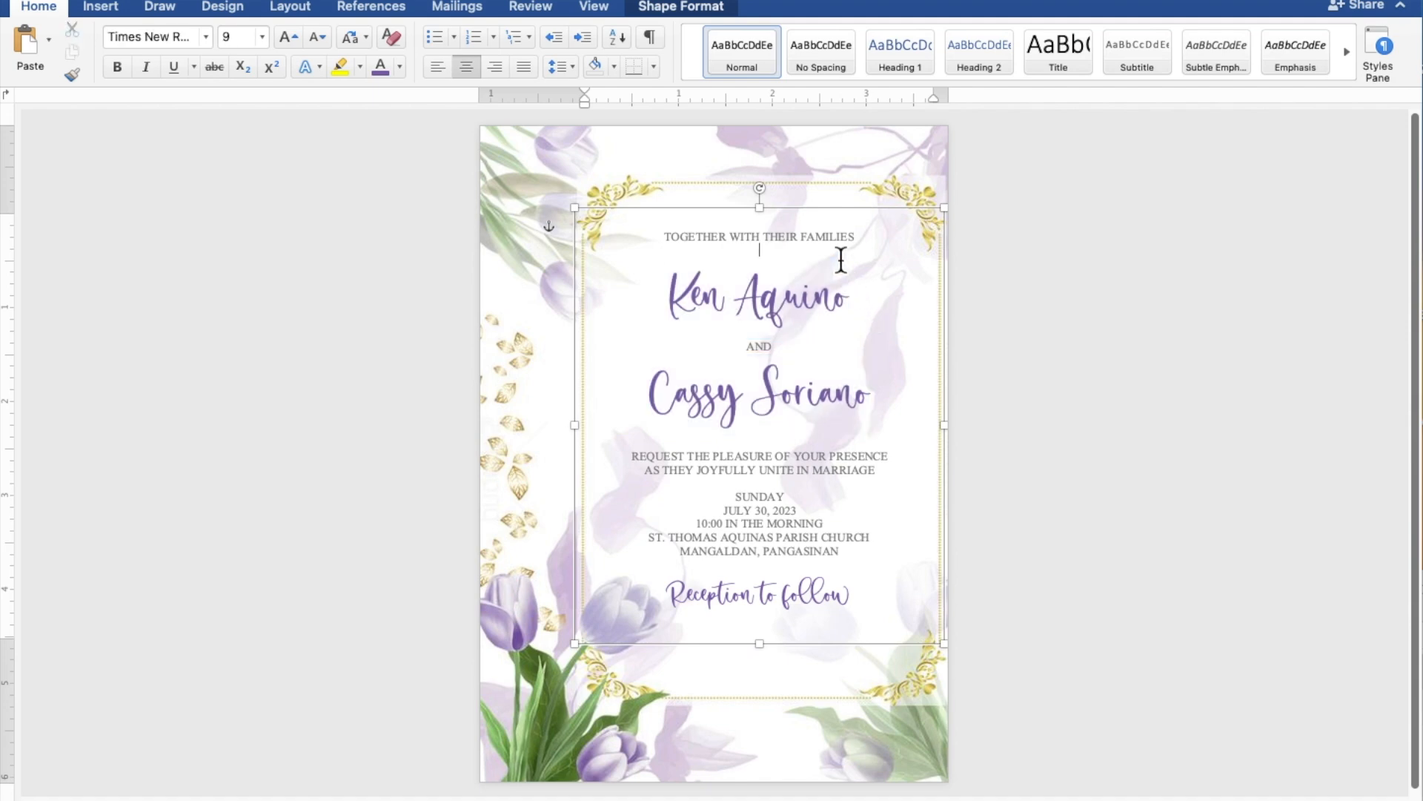
pyautogui.press('Return')
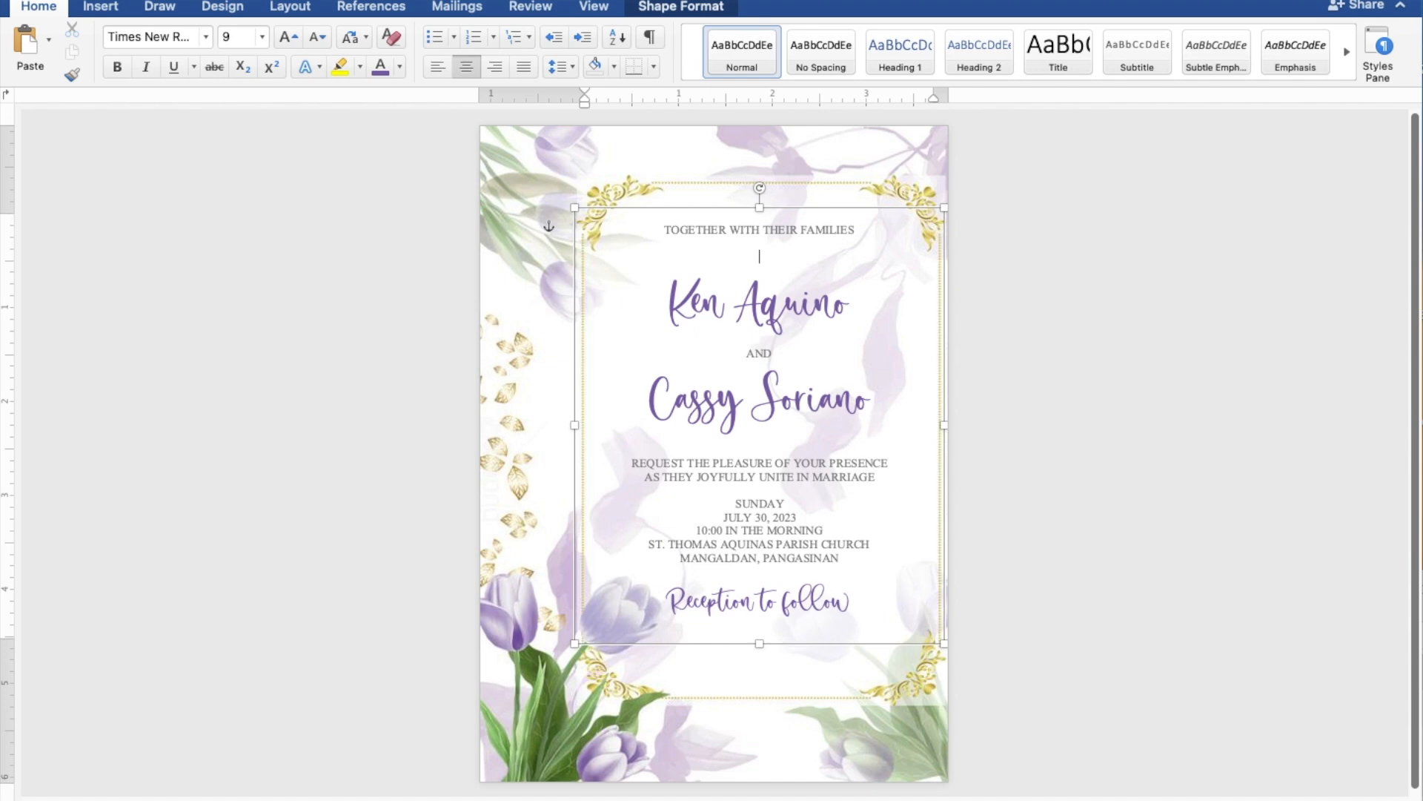
pyautogui.click(801, 439)
pyautogui.click(798, 451)
pyautogui.press('Return')
# - Add space before the SUNDAY date block and reception line, and lengthen the box to 5.02"
pyautogui.click(785, 501)
pyautogui.press('Return')
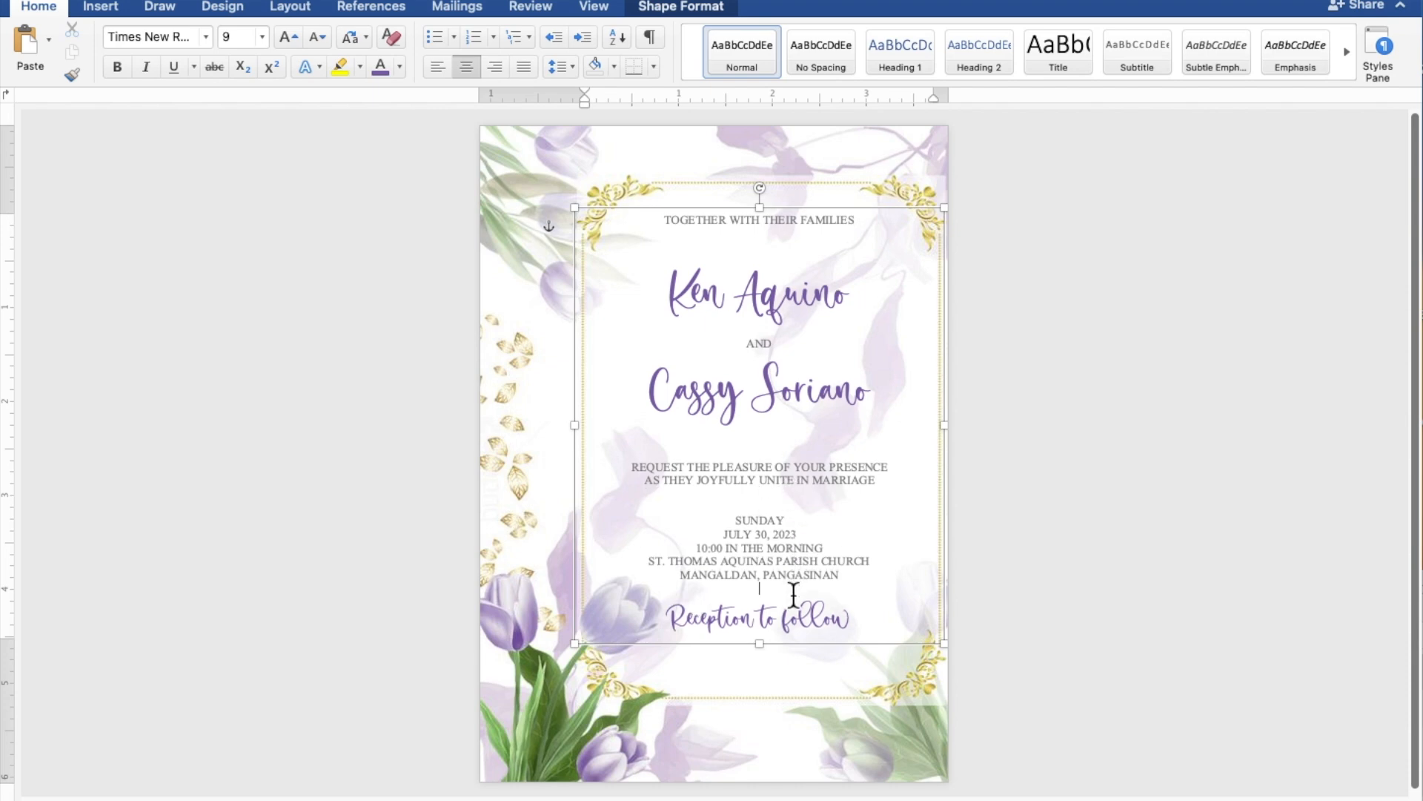
pyautogui.press('Return')
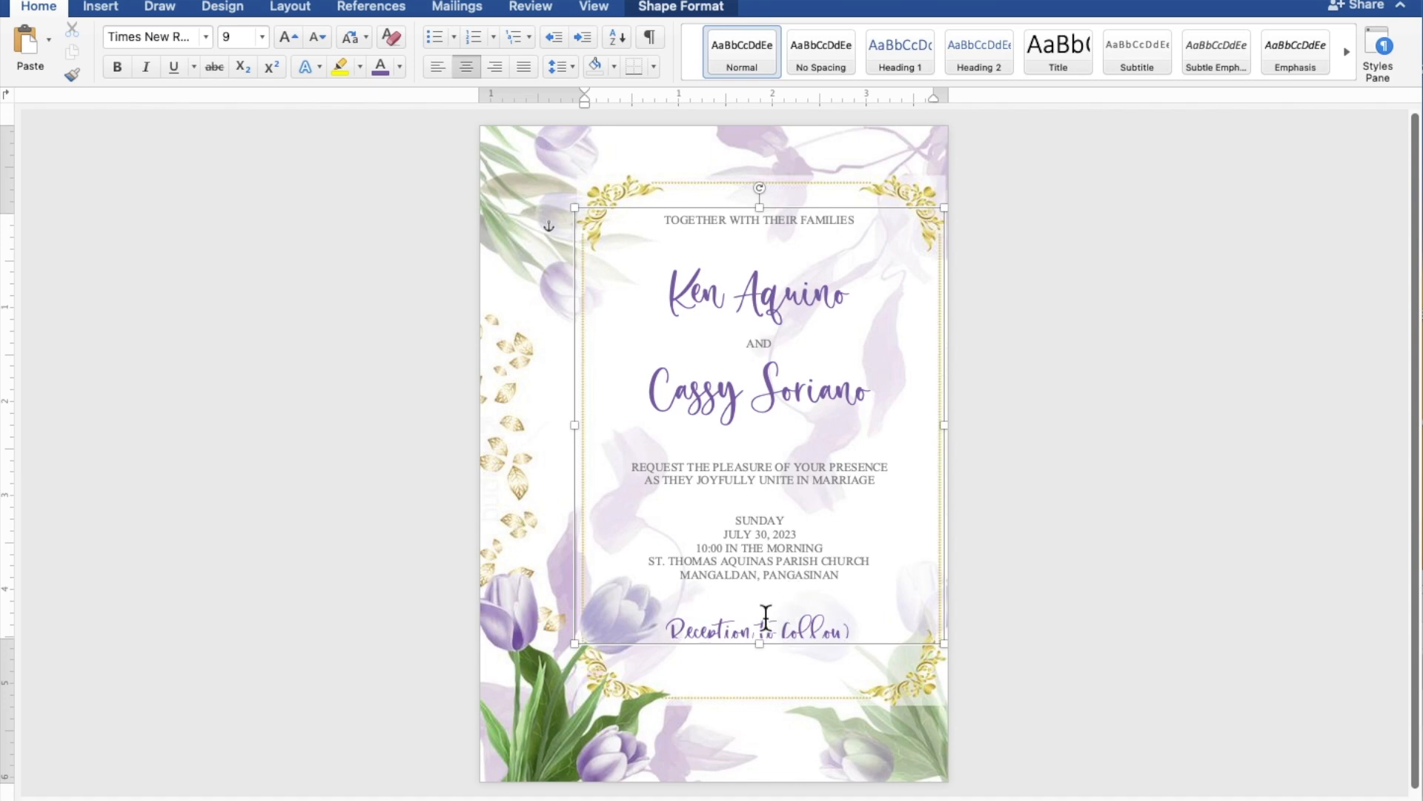
pyautogui.moveTo(776, 659); pyautogui.dragTo(776, 704)
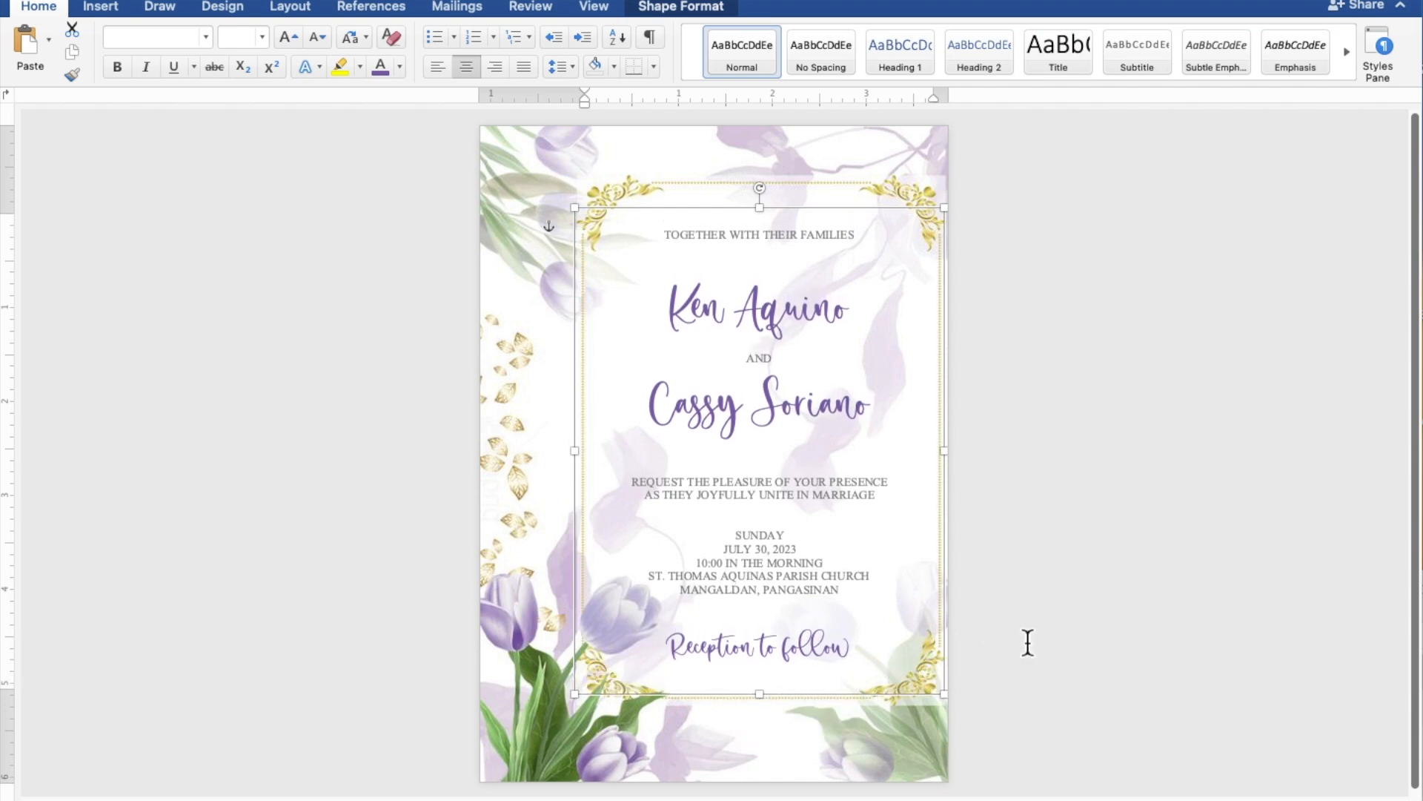
pyautogui.click(1227, 599)
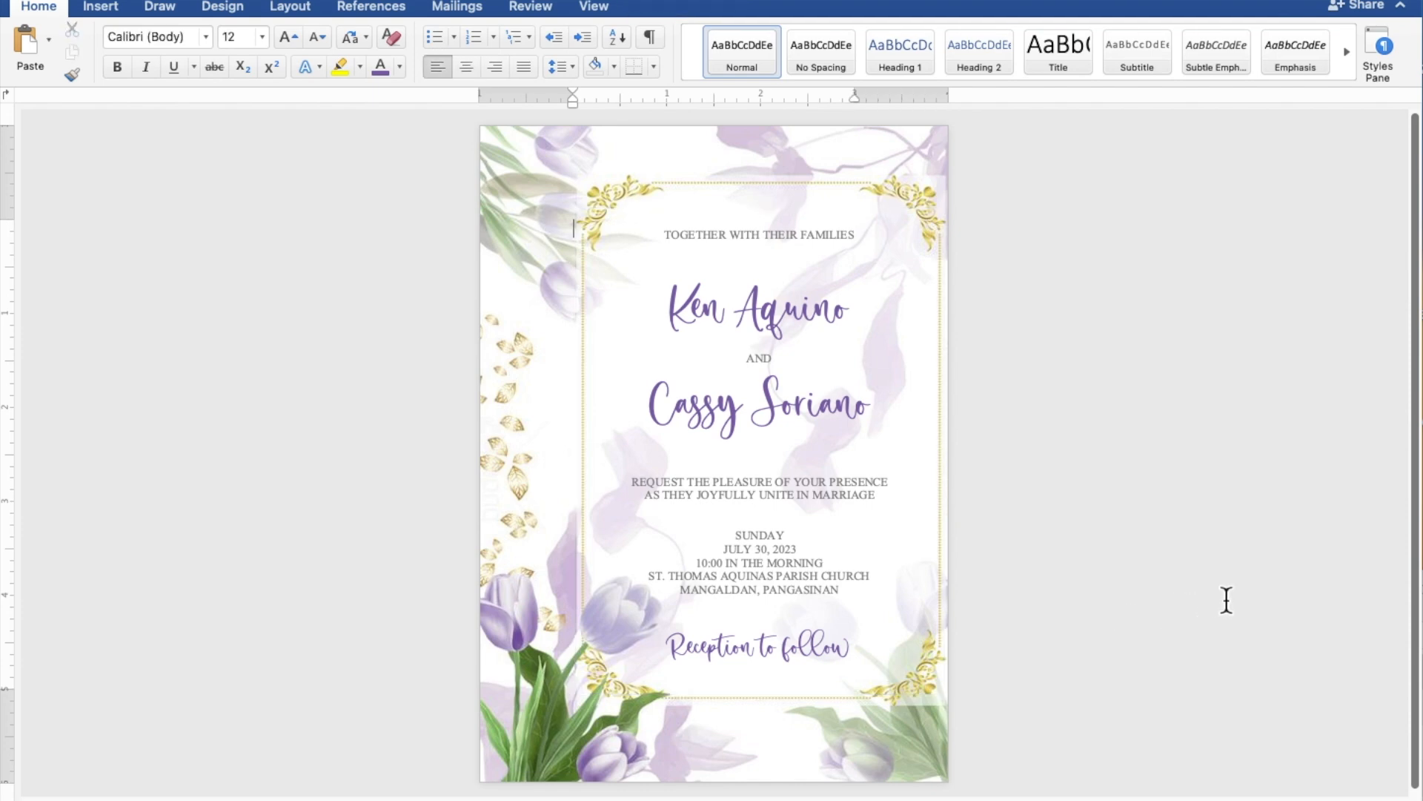